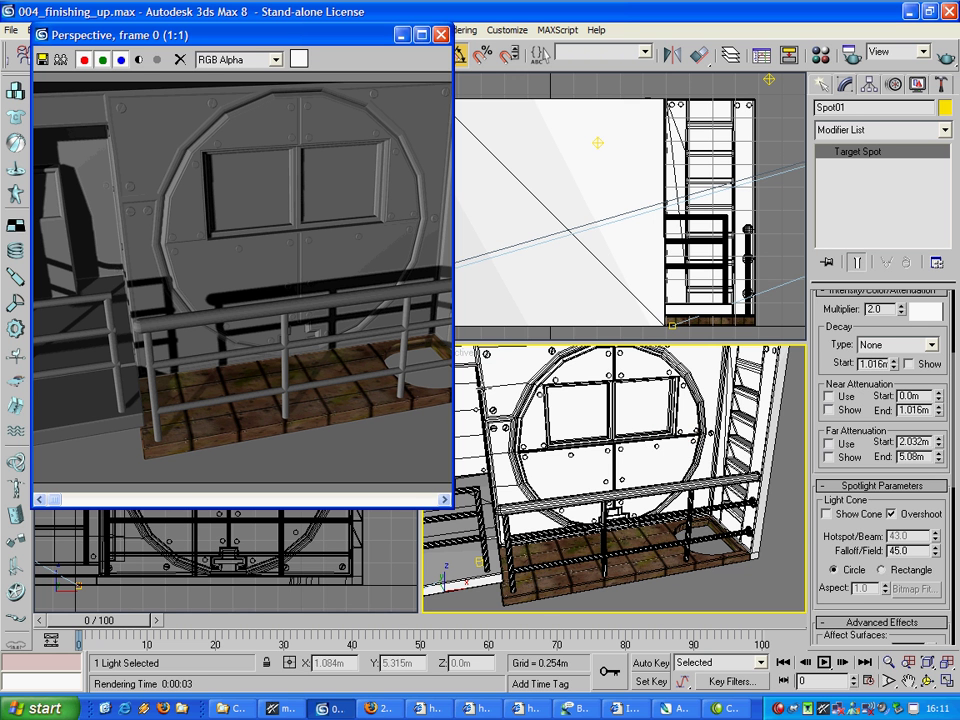
Step: Examine the tiled balcony floor texture up close in the Perspective view
scroll(645, 465, up, 5)
scroll(640, 475, up, 5)
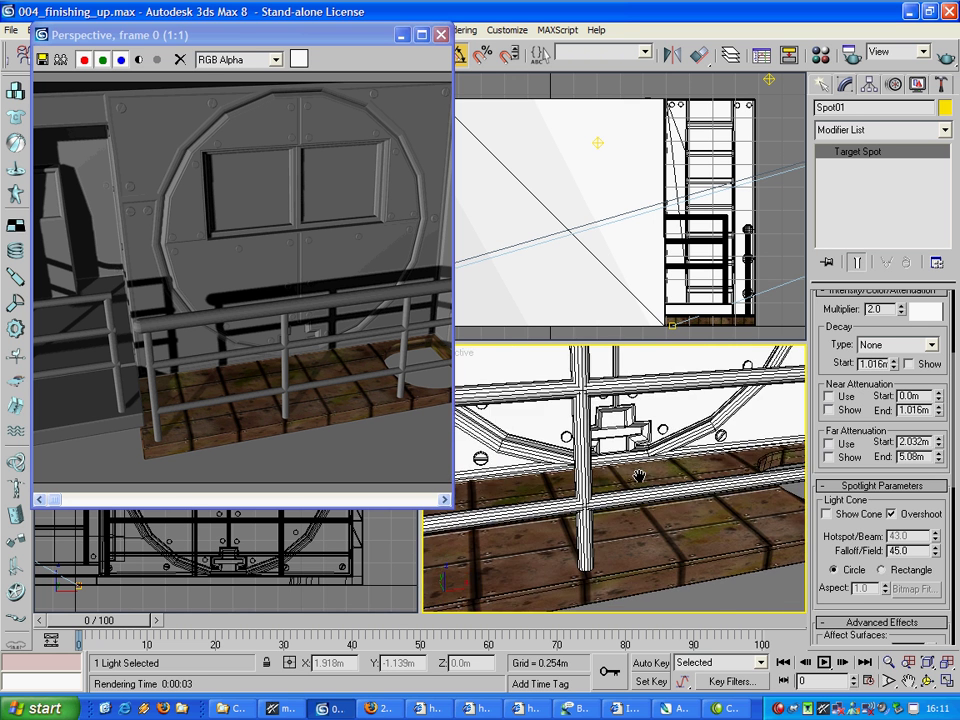
scroll(645, 458, down, 10)
scroll(651, 497, up, 5)
scroll(670, 507, up, 1)
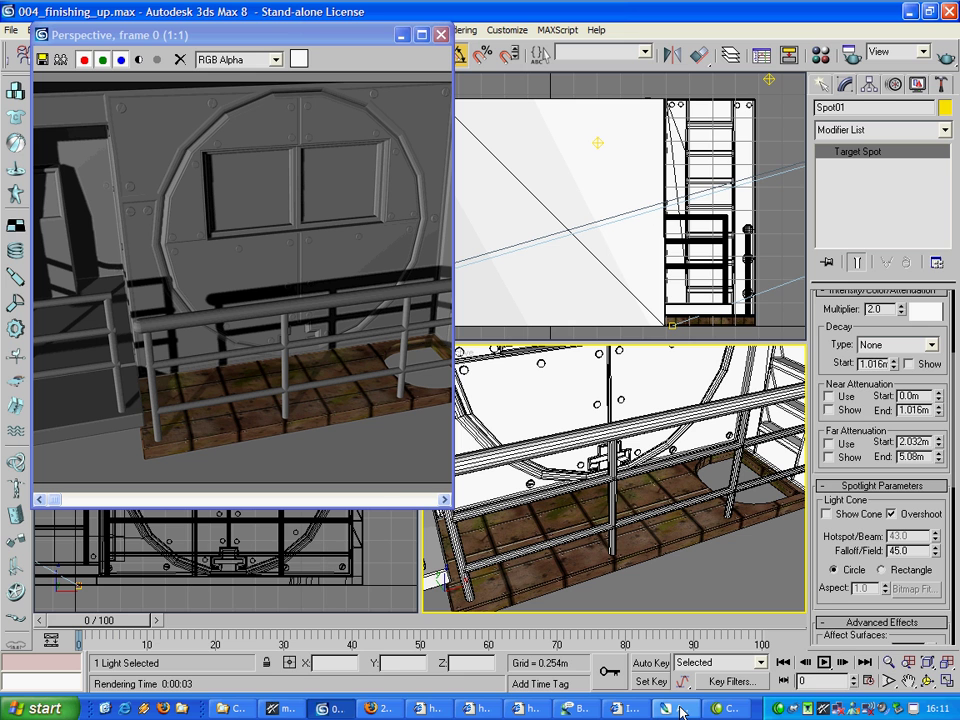
Step: Switch to Photoshop and view the Tiles3.jpg reference and the Tiles.psd document
click(680, 711)
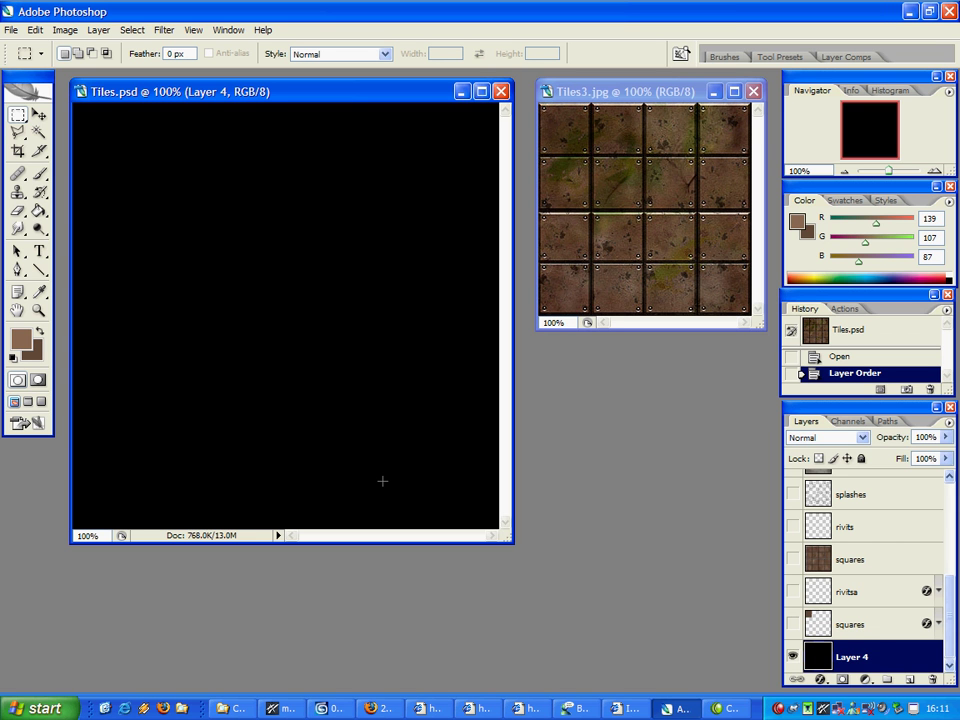
click(648, 97)
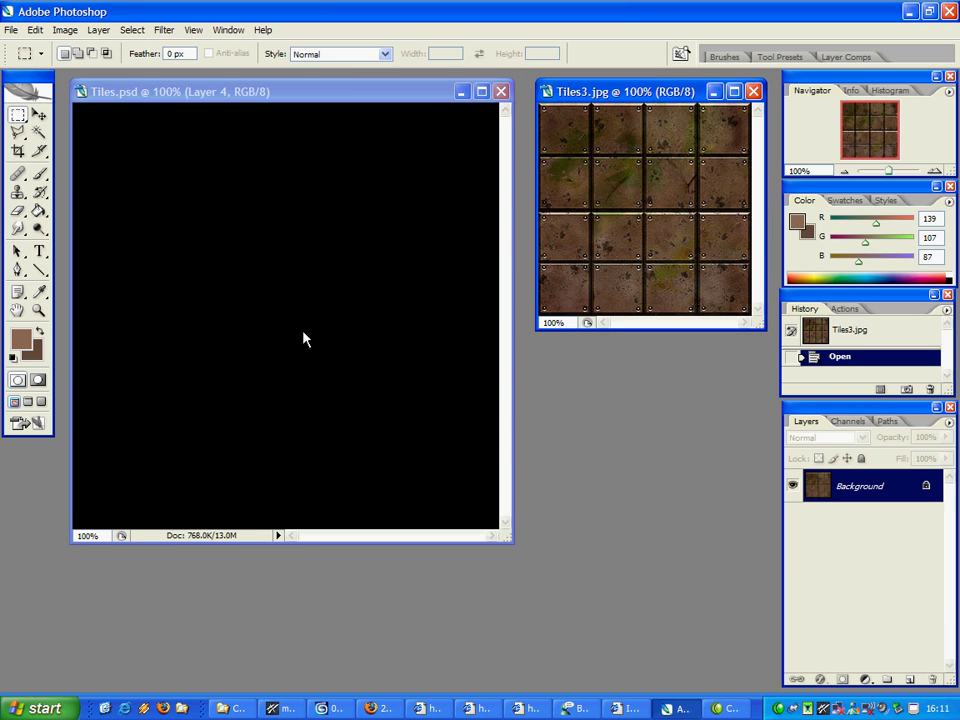
click(347, 234)
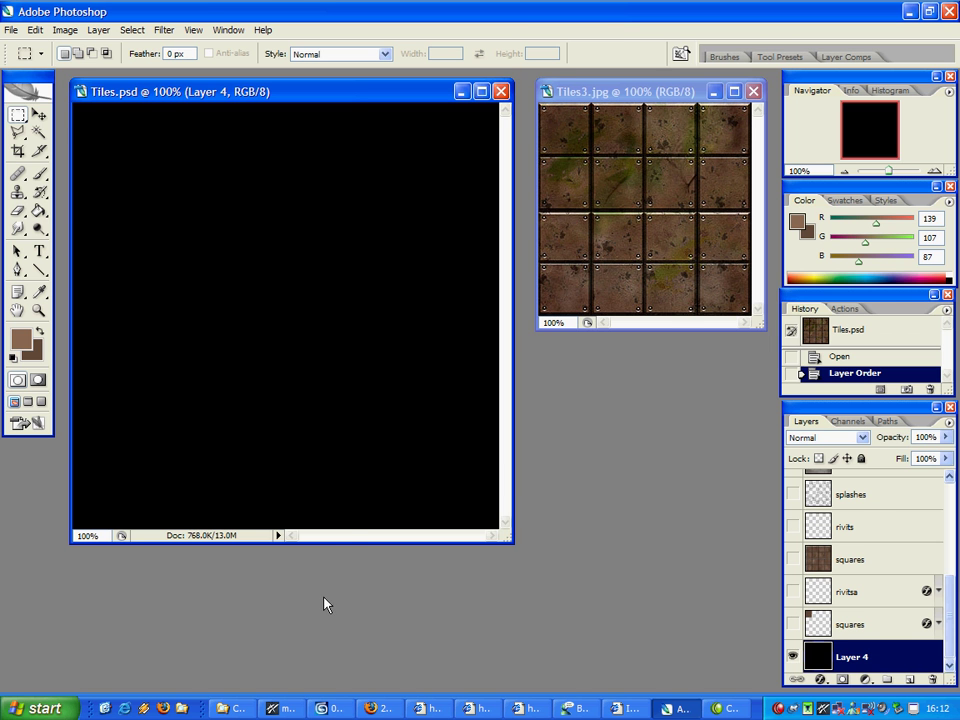
Step: Return to 3ds Max and review the map assignments of the 07 - Default tile material
click(333, 708)
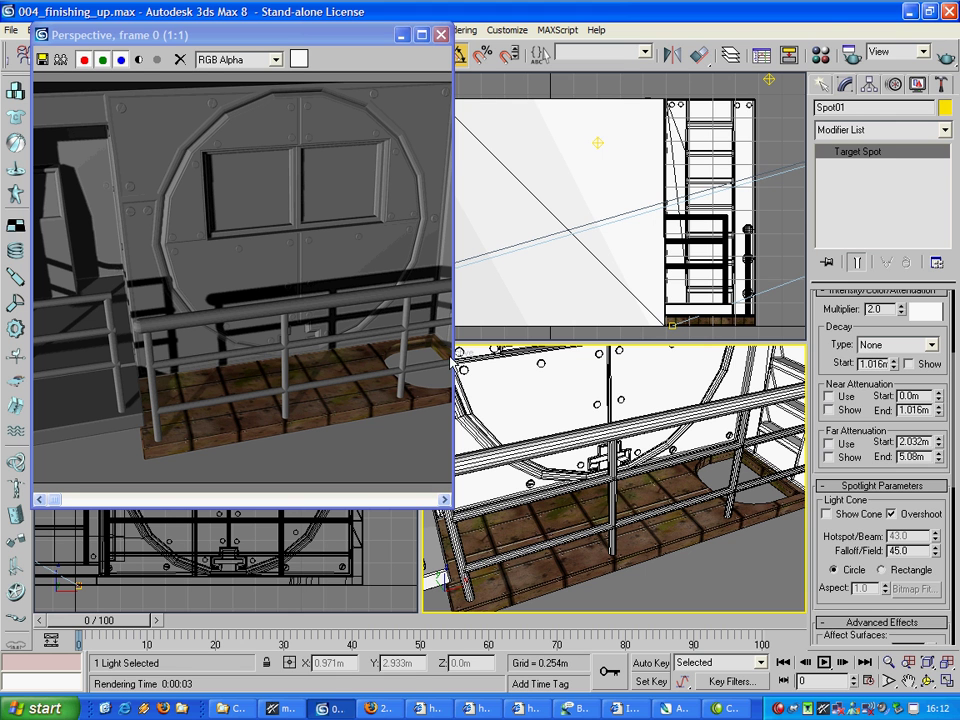
click(822, 56)
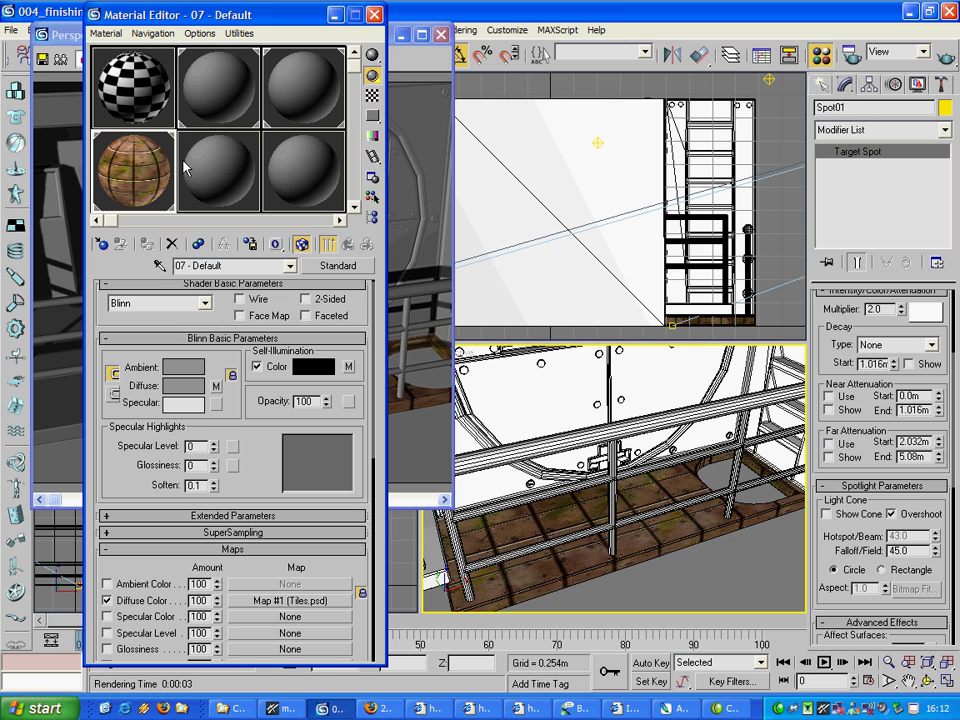
drag(266, 420, 280, 396)
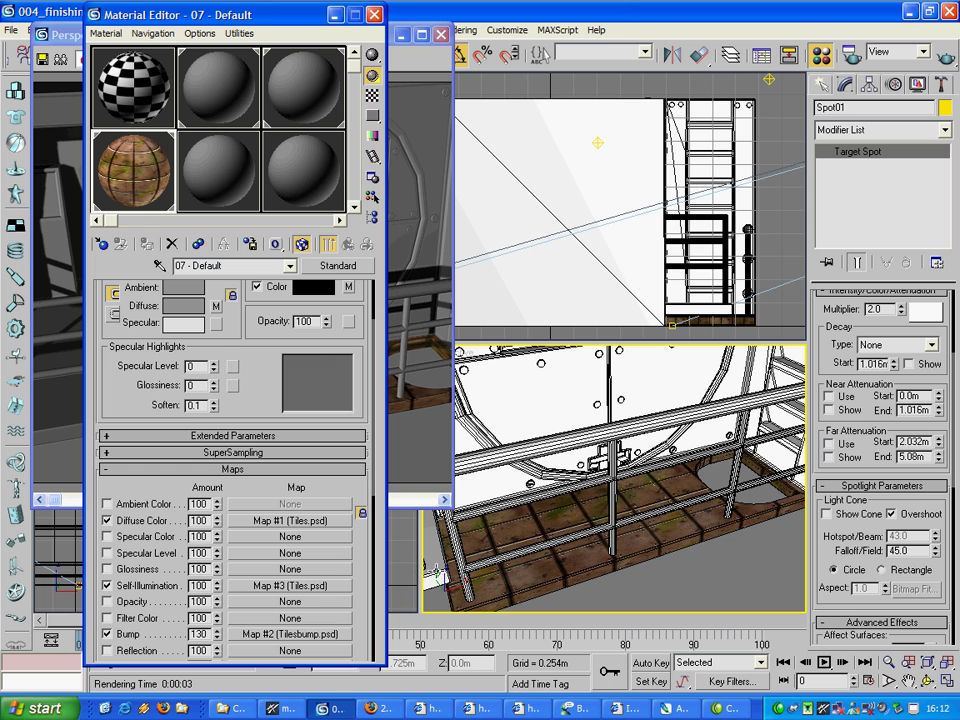
click(376, 16)
Step: Switch to Photoshop, show and select the squares layer directly above Layer 4 in Tiles.psd, and enlarge the document window
click(669, 709)
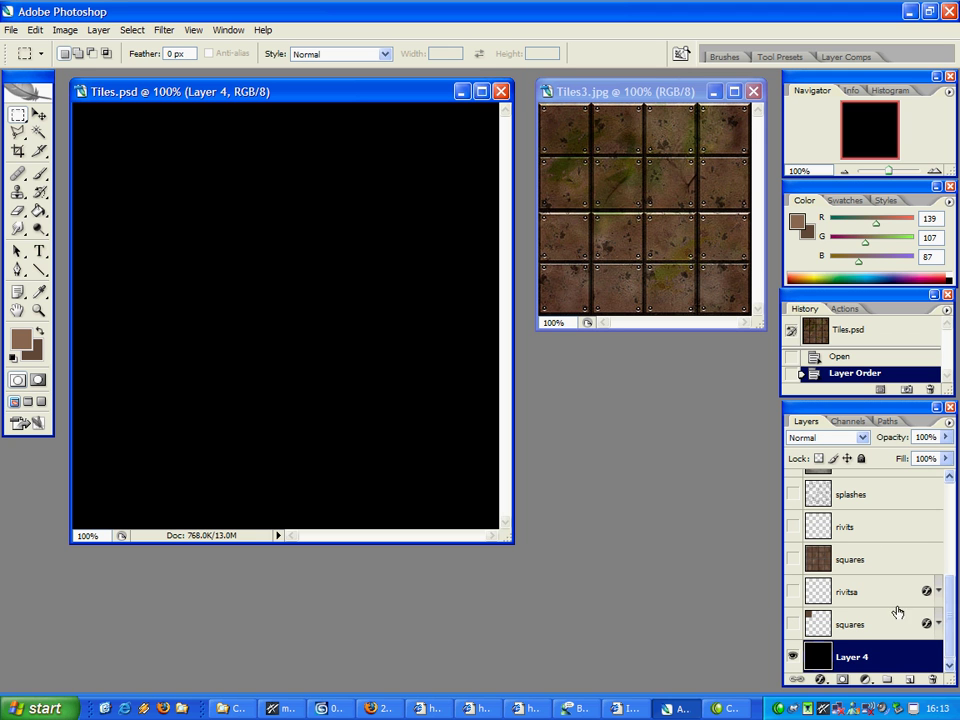
mouse_move(955, 630)
mouse_down()
mouse_move(955, 543)
mouse_move(955, 632)
mouse_up()
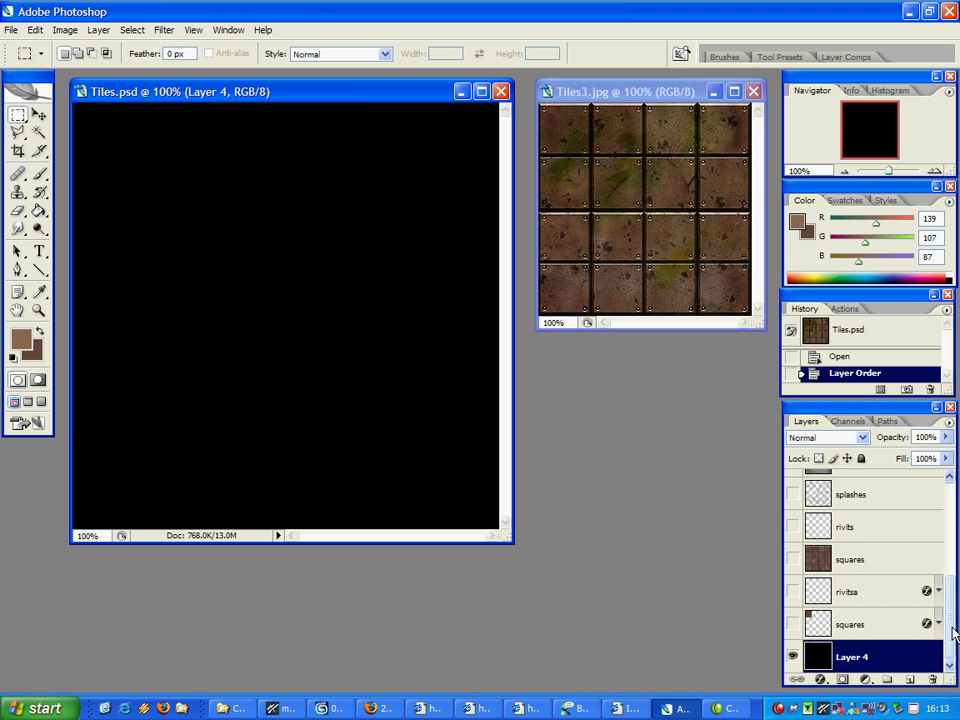
click(793, 624)
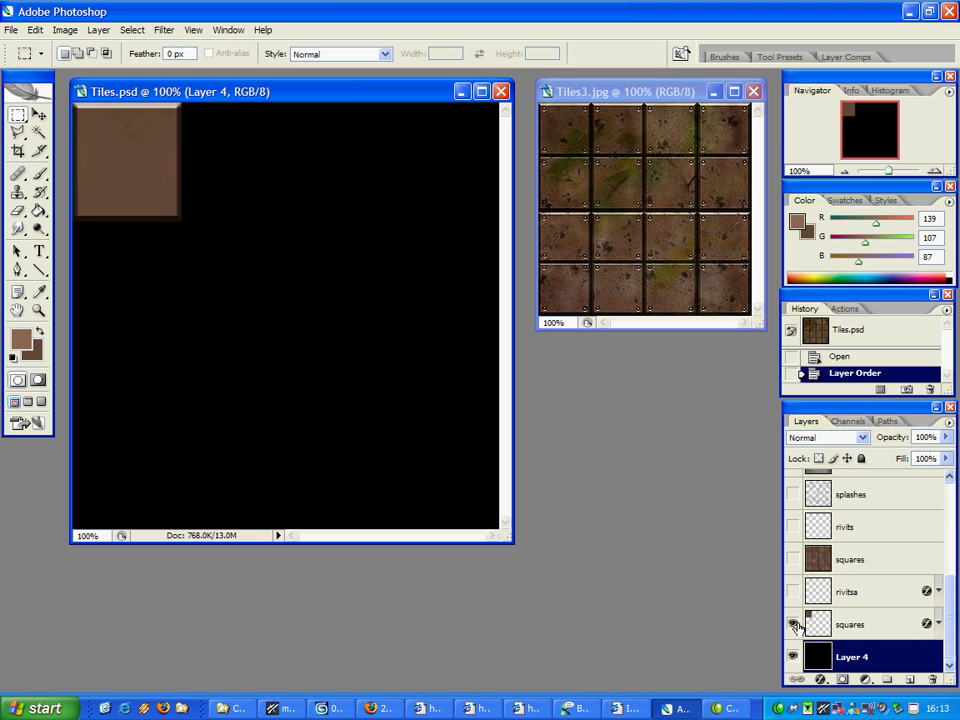
click(848, 624)
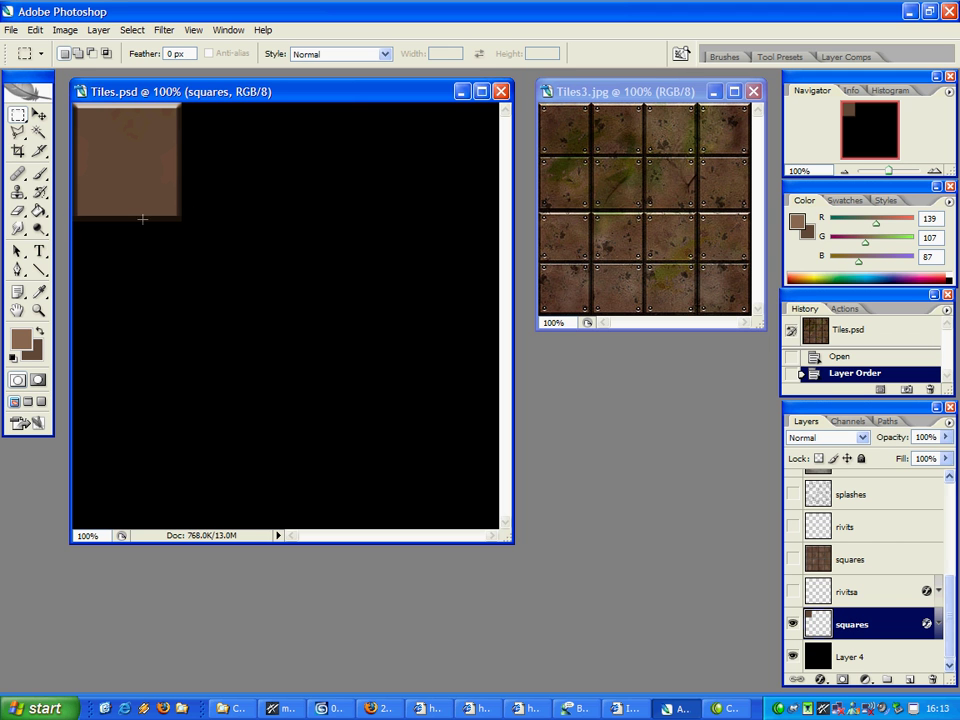
drag(512, 542, 535, 585)
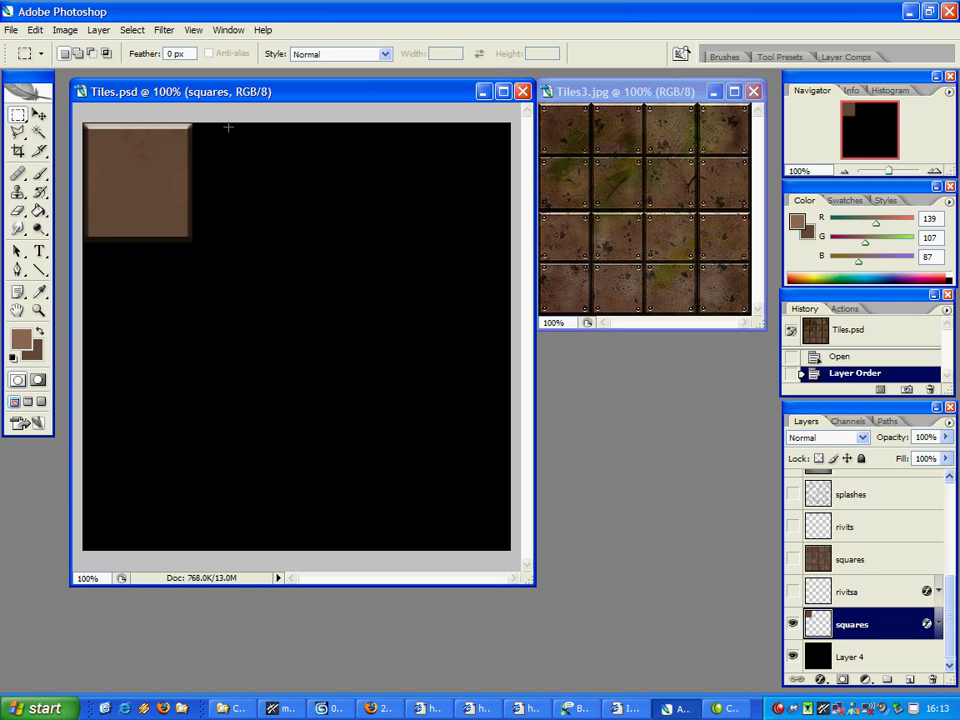
Step: Try filling a square selection beside the existing tile with the brown foreground color, and undo the fill
drag(228, 124, 349, 251)
click(38, 210)
click(266, 183)
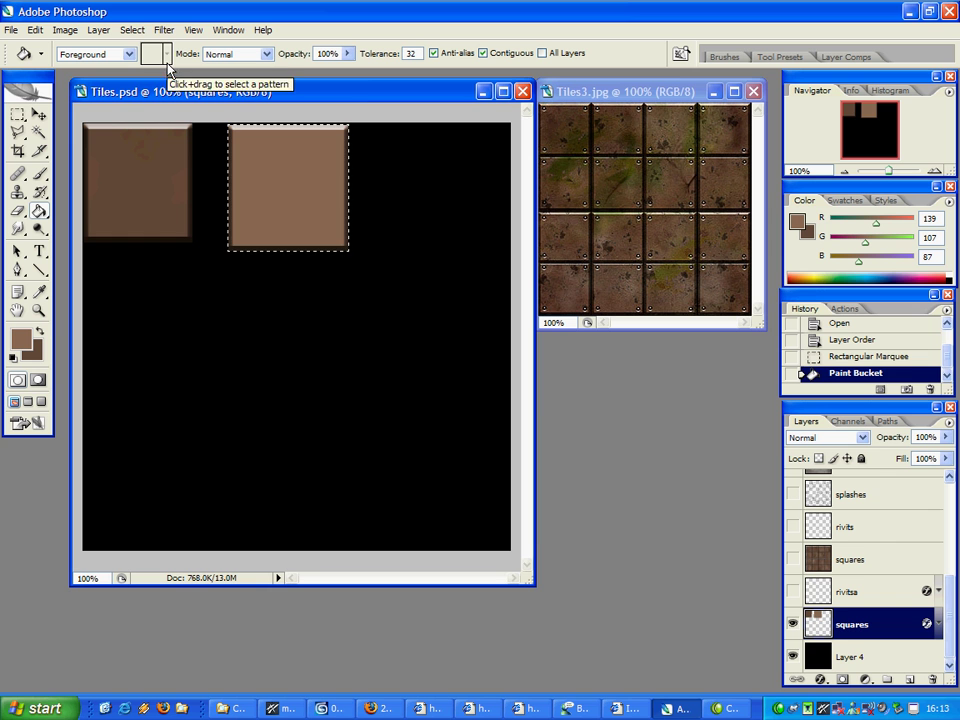
key(ctrl+z)
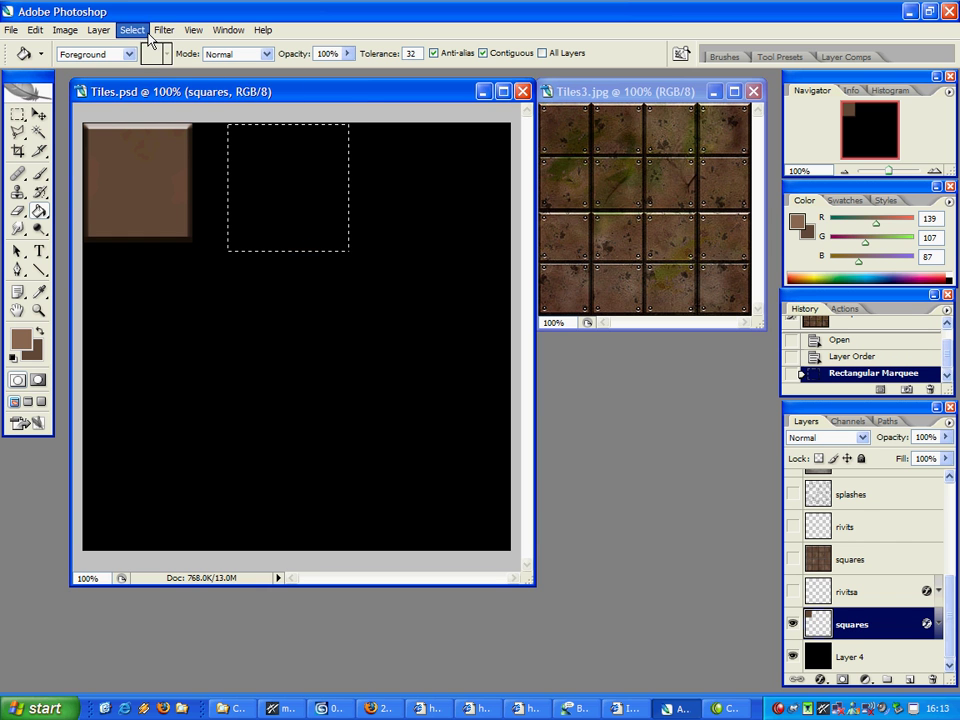
Step: Try the Clouds filter on the square selection, revert to the state before it, and deselect
click(164, 30)
mouse_move(234, 237)
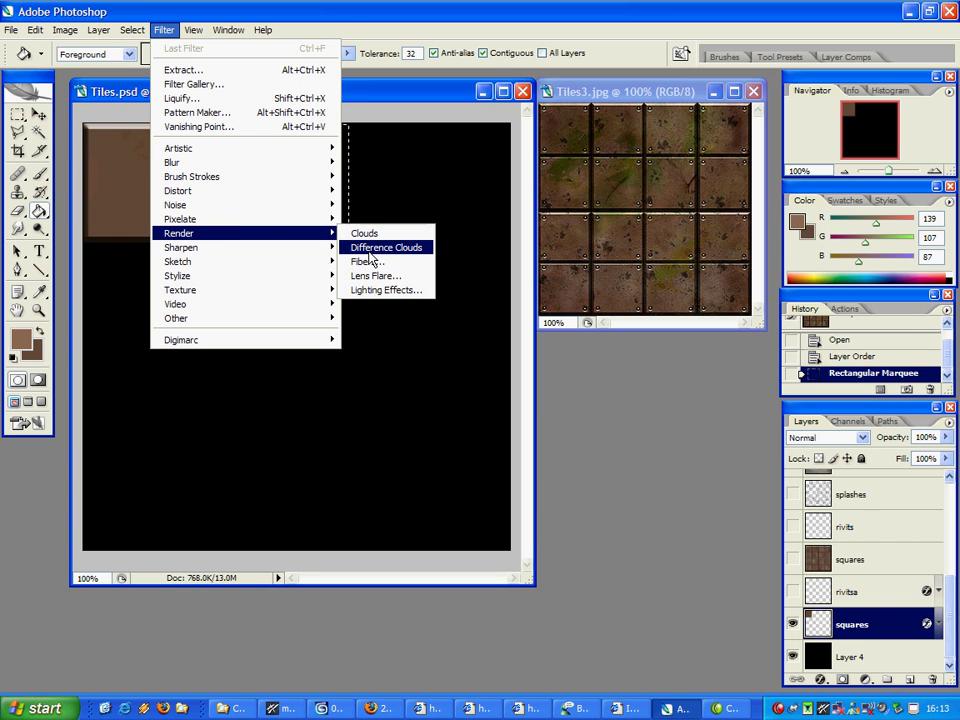
click(405, 233)
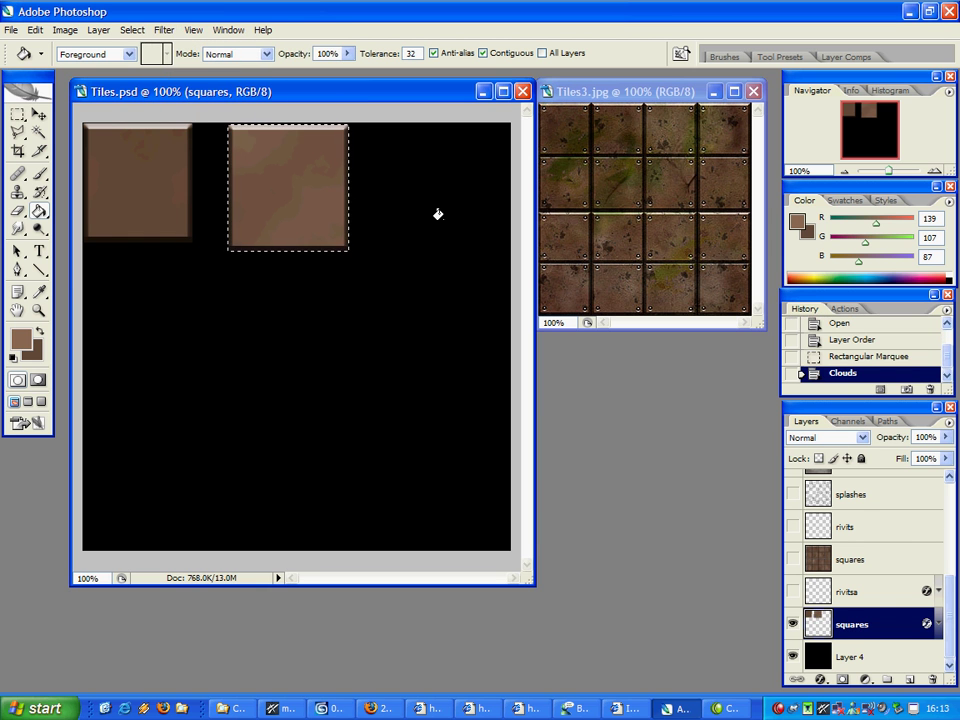
click(870, 356)
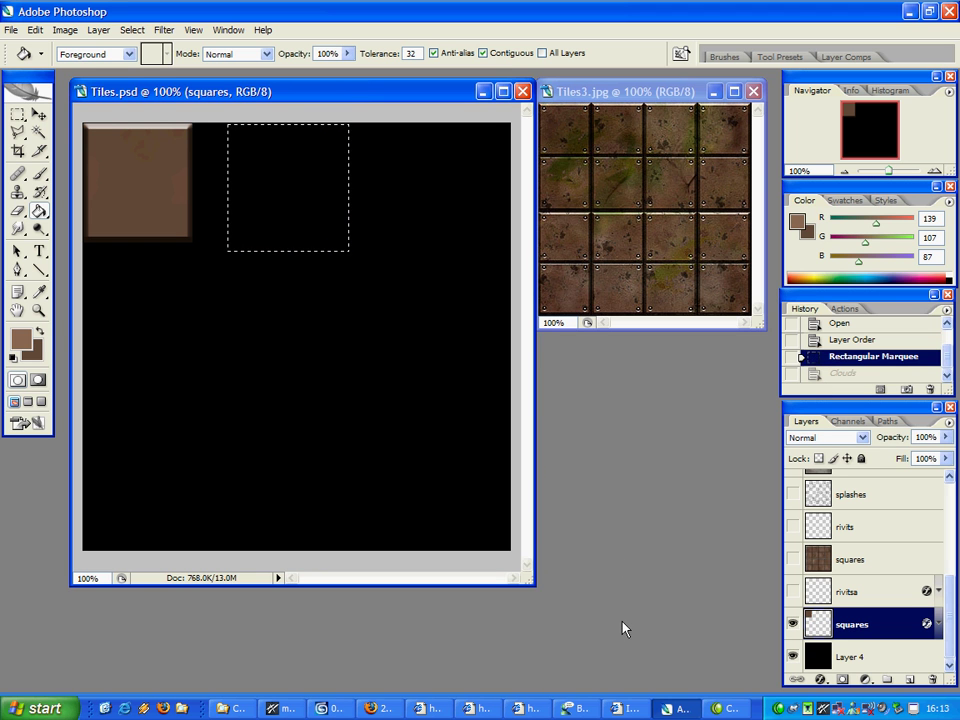
key(ctrl+d)
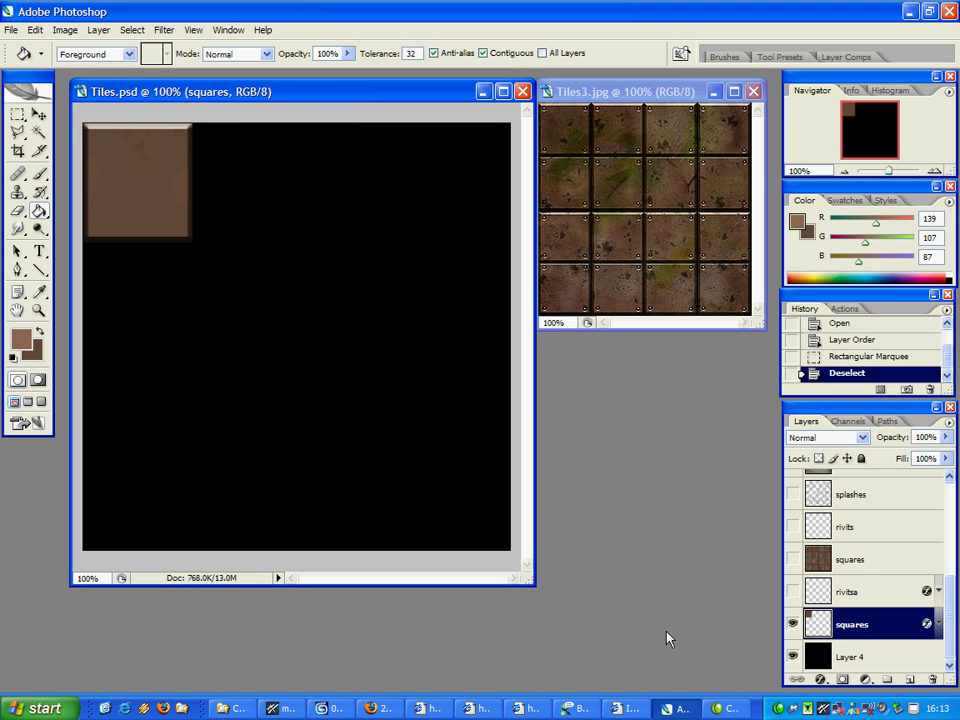
Step: Create a new layer above squares and fill a square area beside the existing tile with the brown foreground color, leaving nothing selected
click(910, 684)
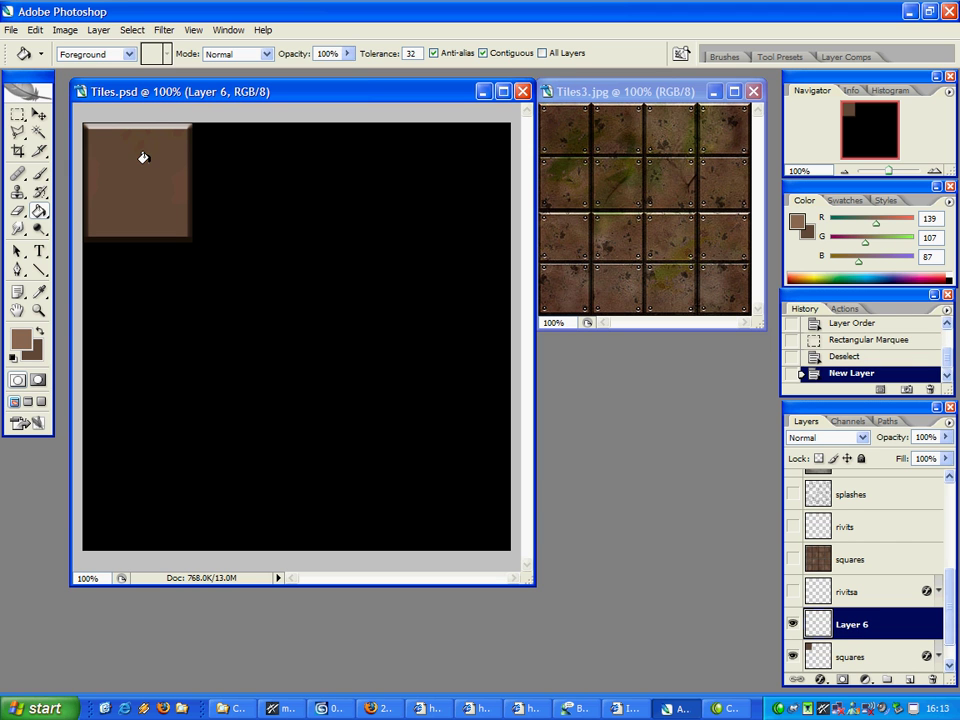
key(m)
drag(193, 123, 337, 245)
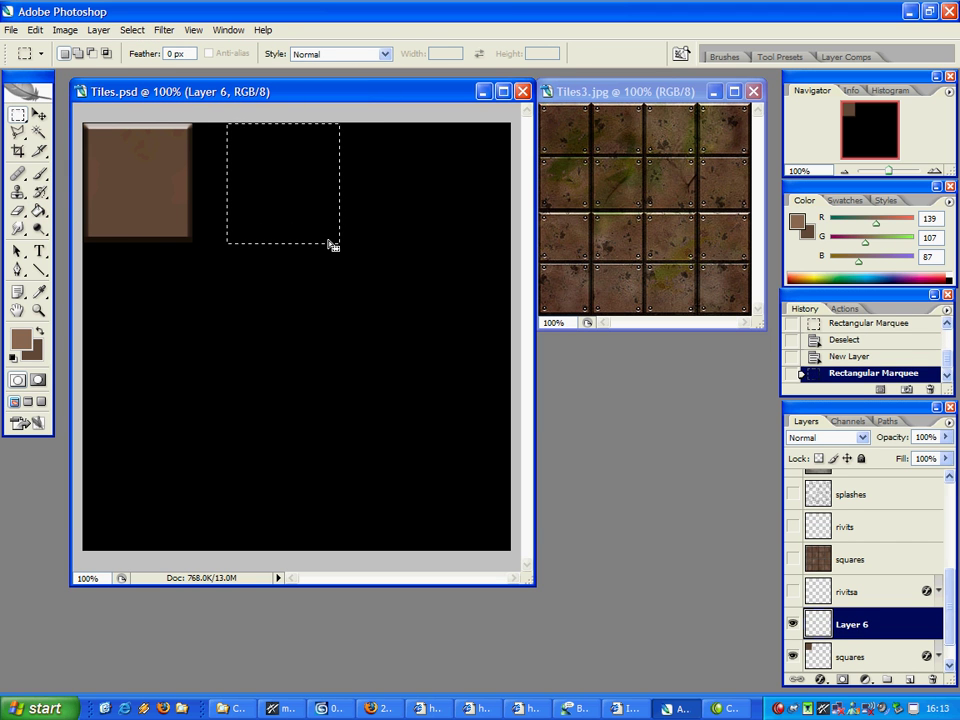
key(g)
click(284, 178)
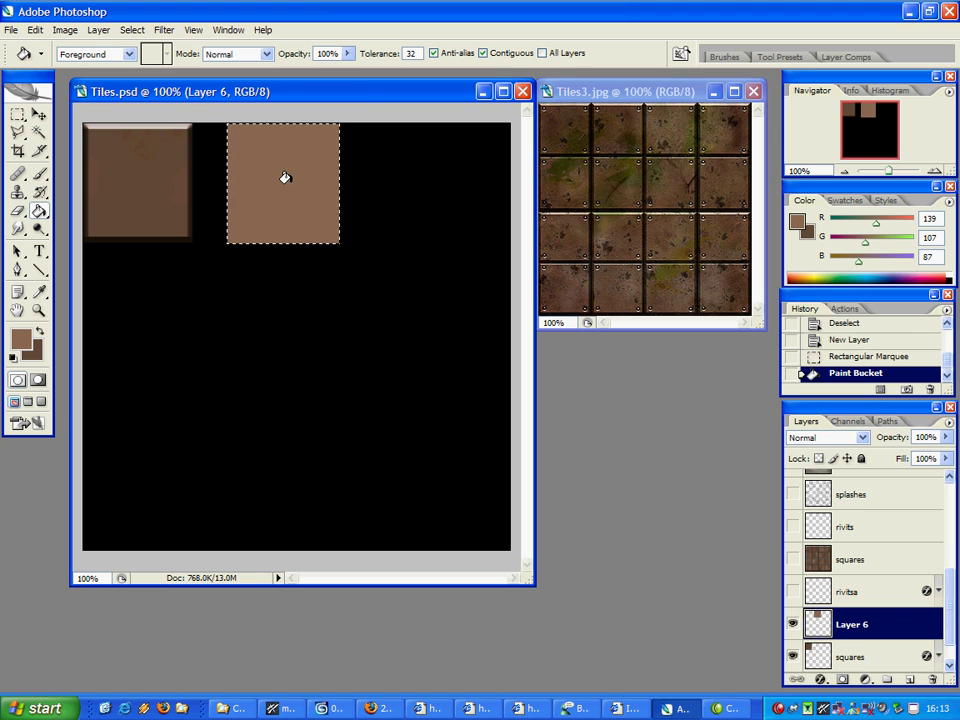
key(ctrl+d)
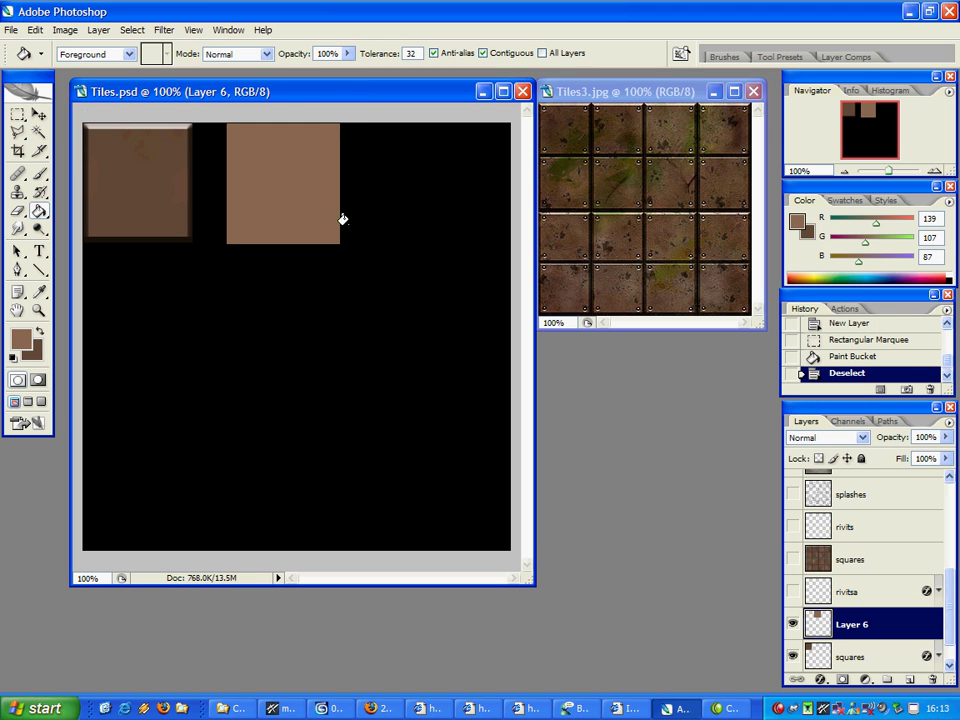
key(v)
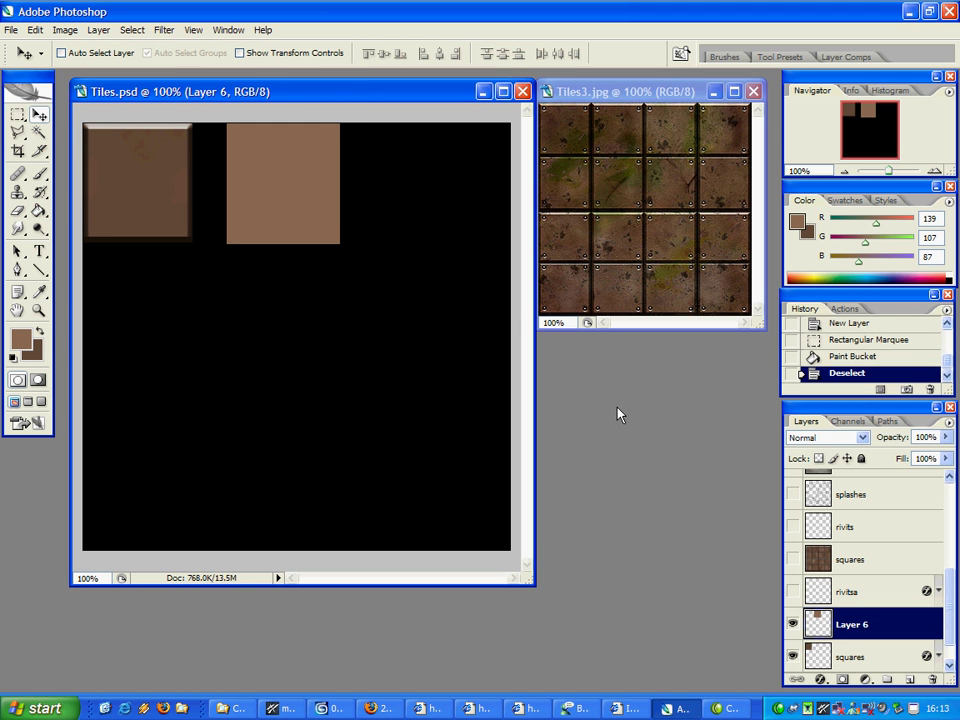
Step: Rename the new brown square's layer to squaresa
scroll(946, 636, down, 1)
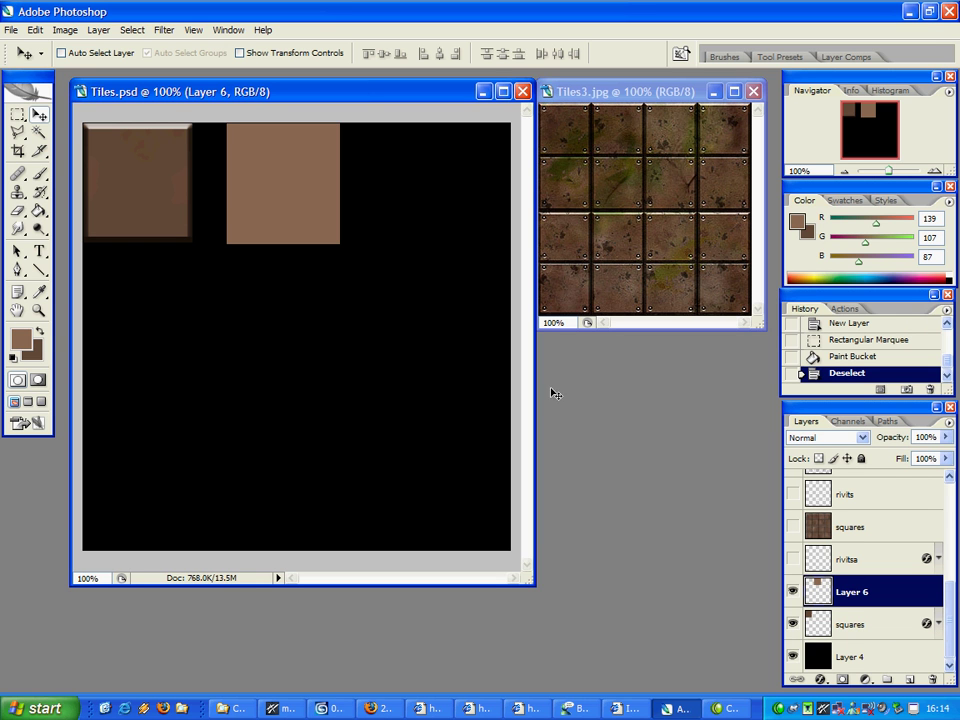
double_click(850, 592)
text(square)
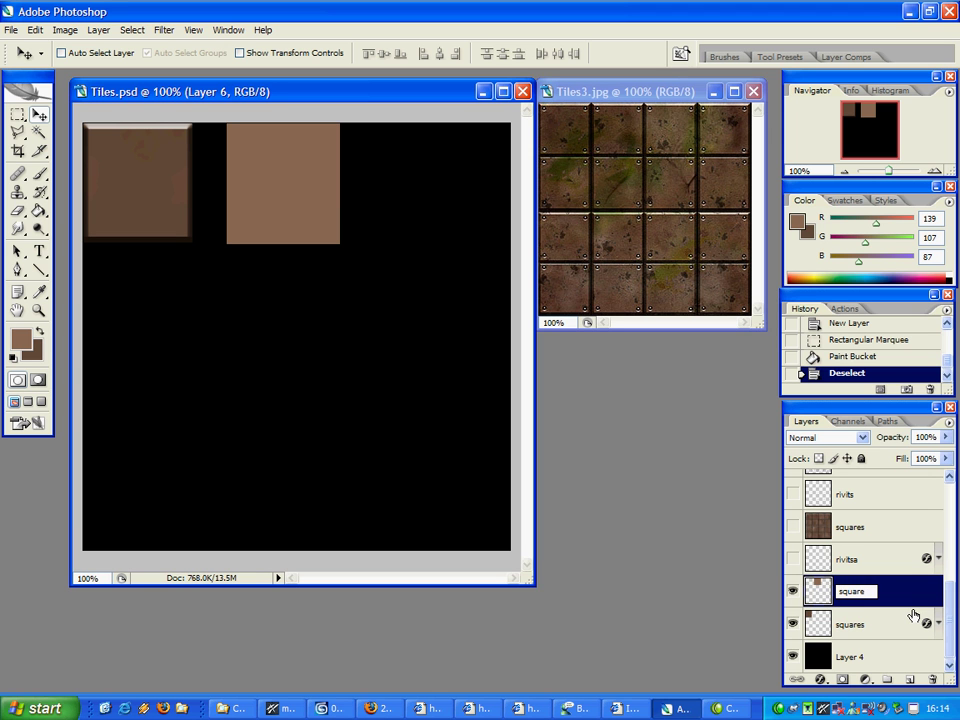
text(sa)
key(Return)
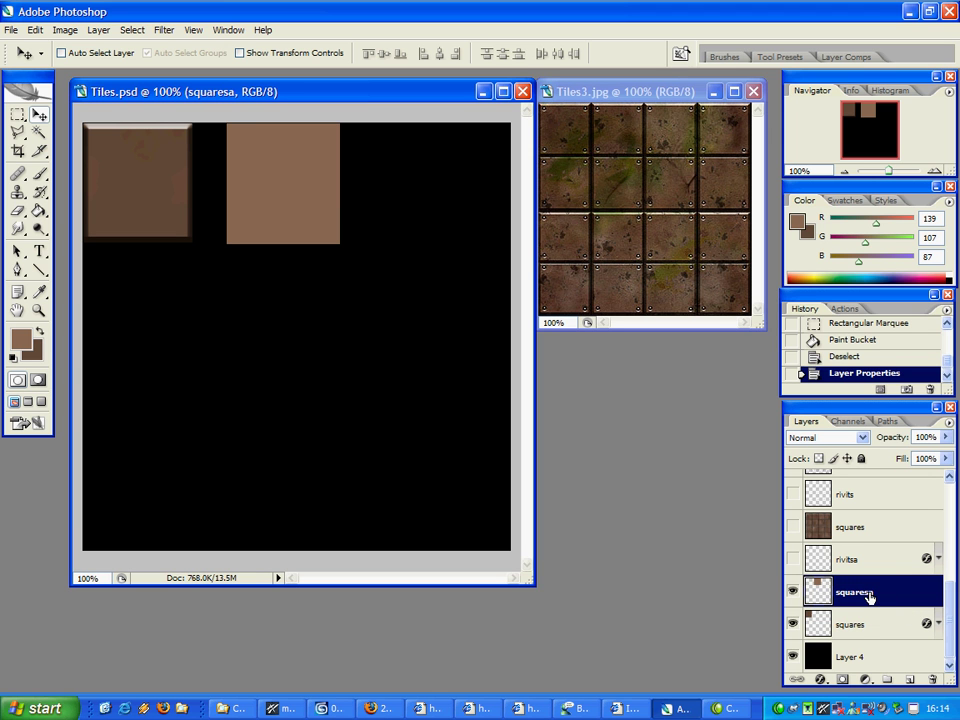
Step: Add a Bevel and Emboss effect to the squaresa layer with its depth at 1000%
right_click(872, 595)
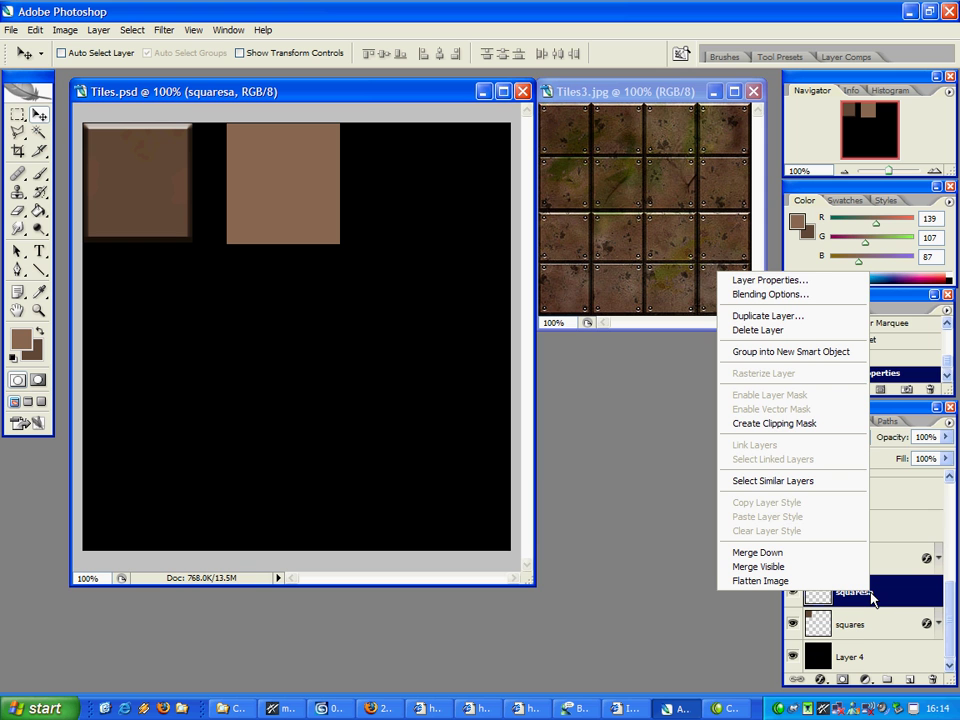
click(772, 294)
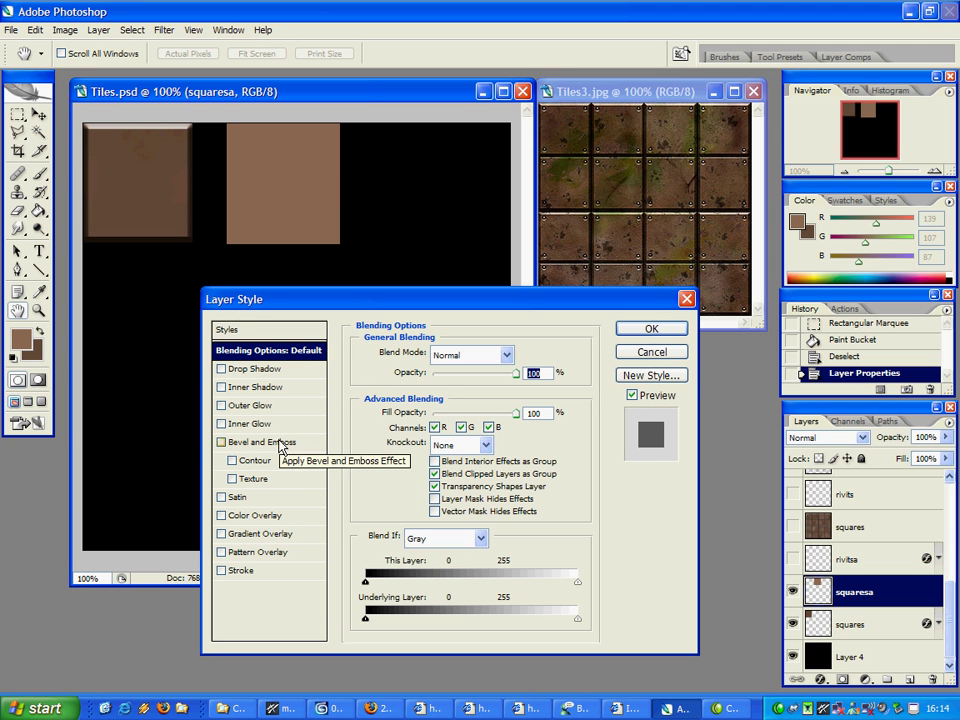
click(259, 441)
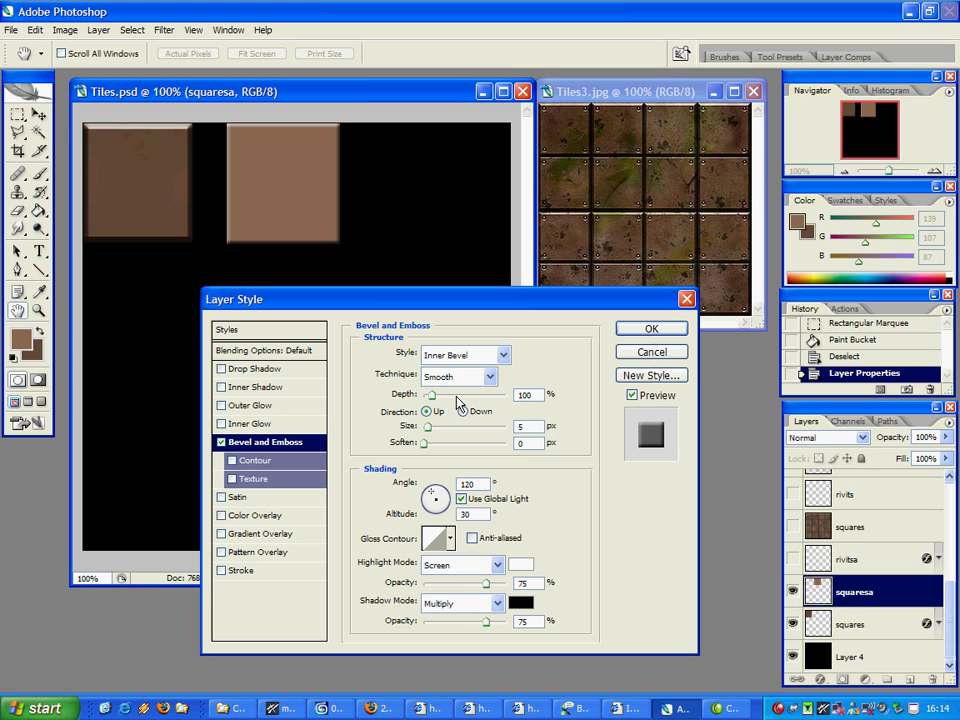
drag(432, 395, 528, 398)
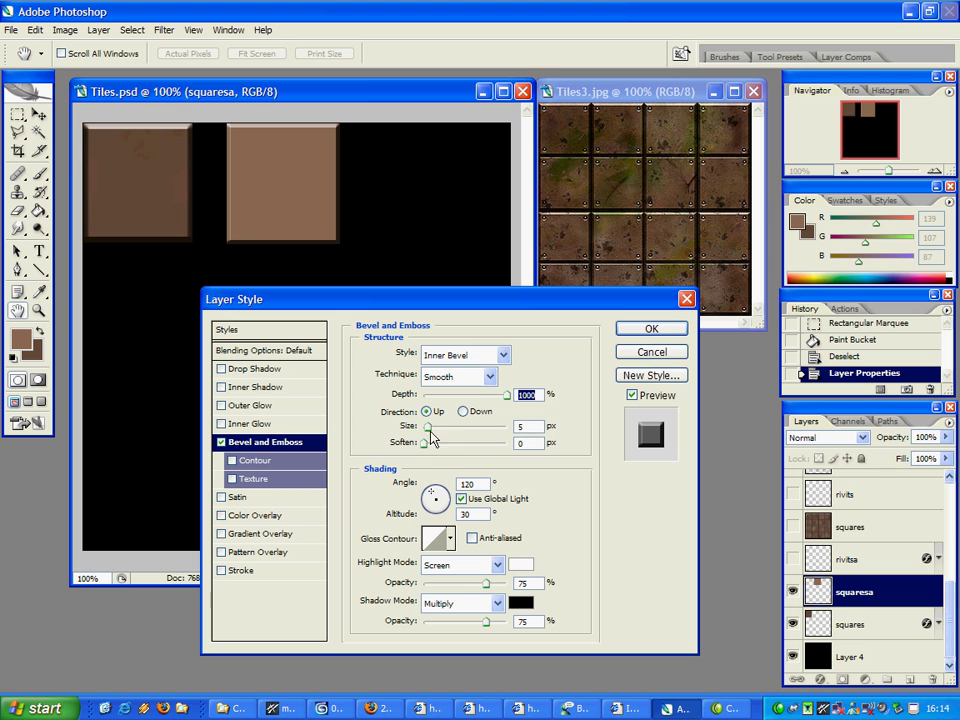
Step: Set the squaresa bevel's size to 9 px, soften to 2 px and light angle to 90° without global light
drag(430, 431, 431, 430)
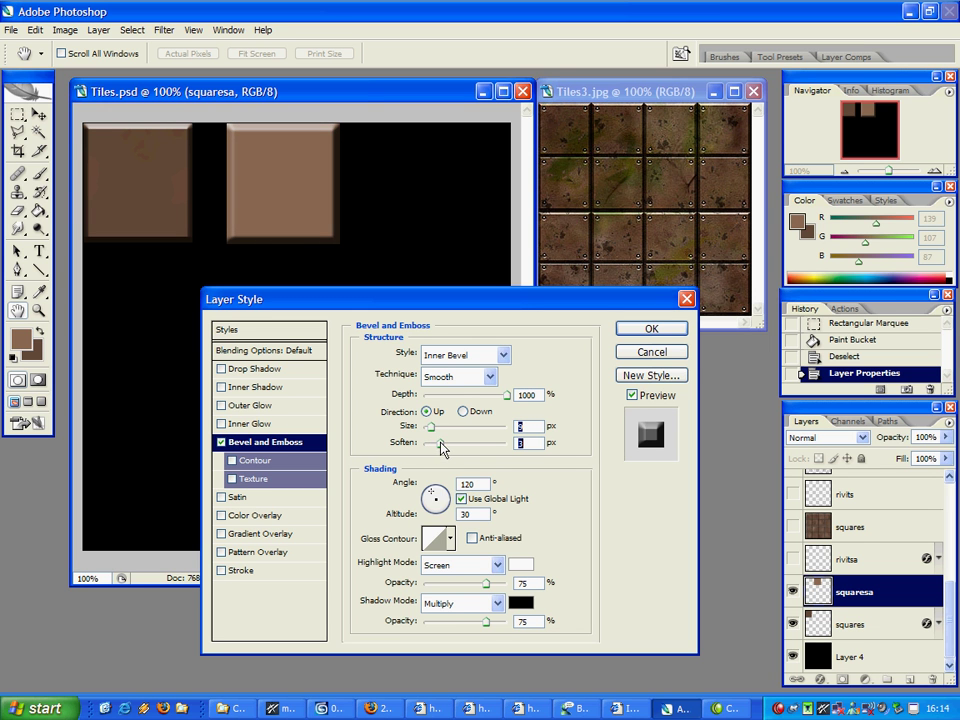
click(424, 445)
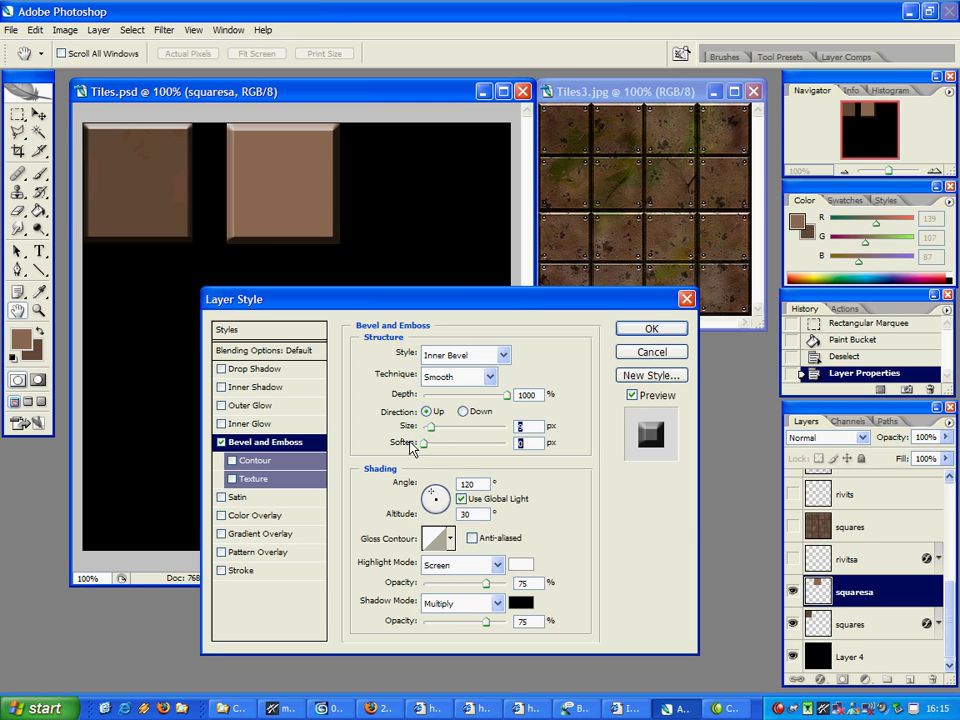
drag(410, 447, 434, 446)
drag(432, 492, 438, 492)
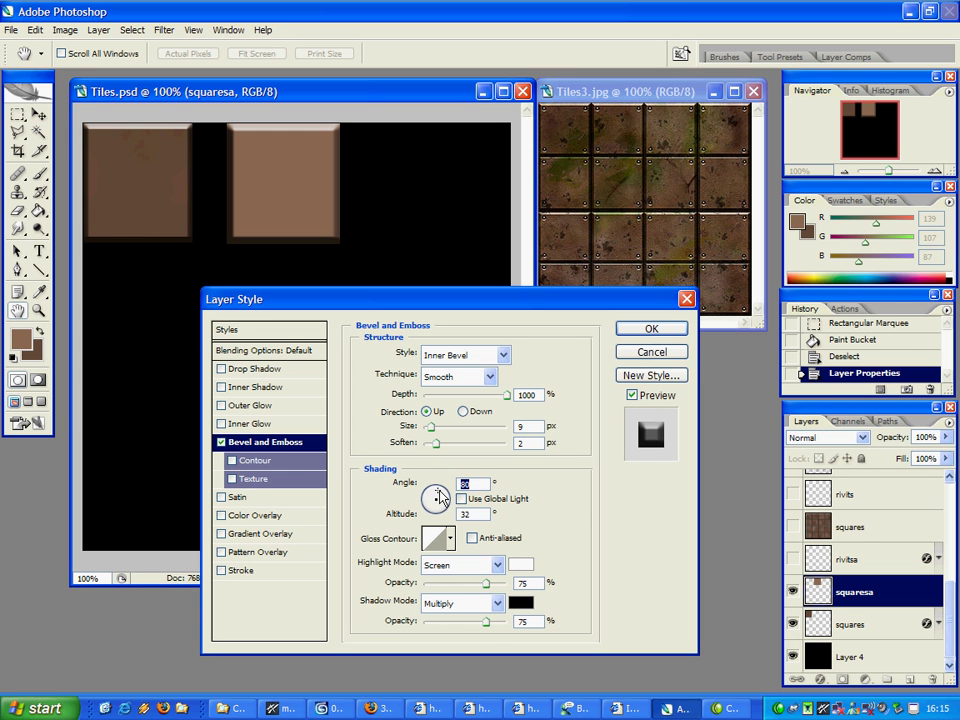
text(90)
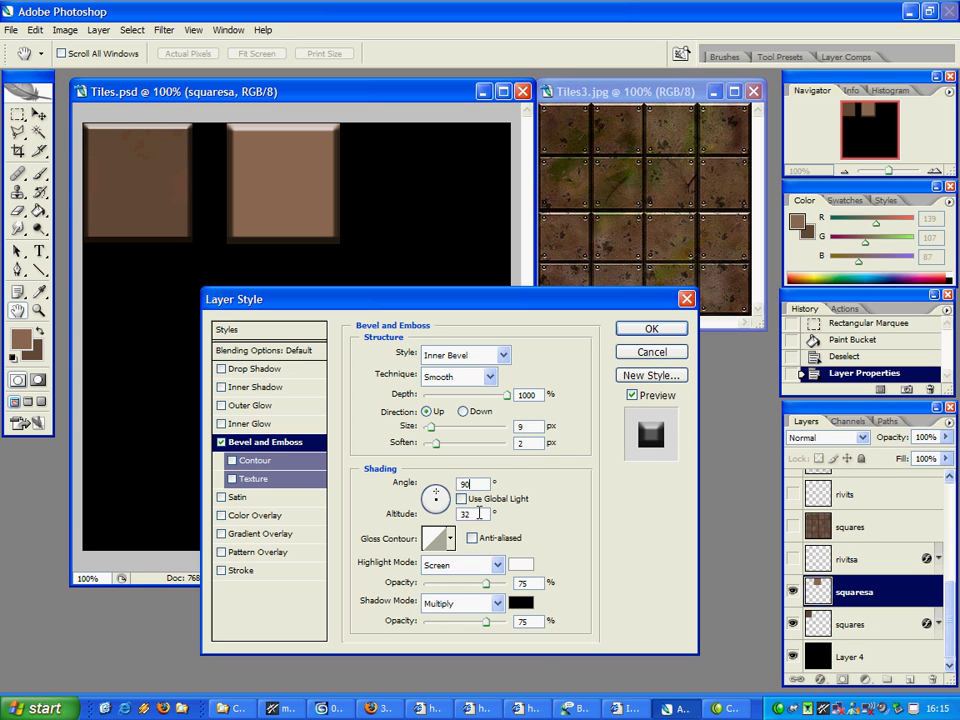
Step: Try several gloss contours on the squaresa bevel, return to the straight linear contour and apply the layer style
click(450, 540)
click(384, 602)
click(409, 602)
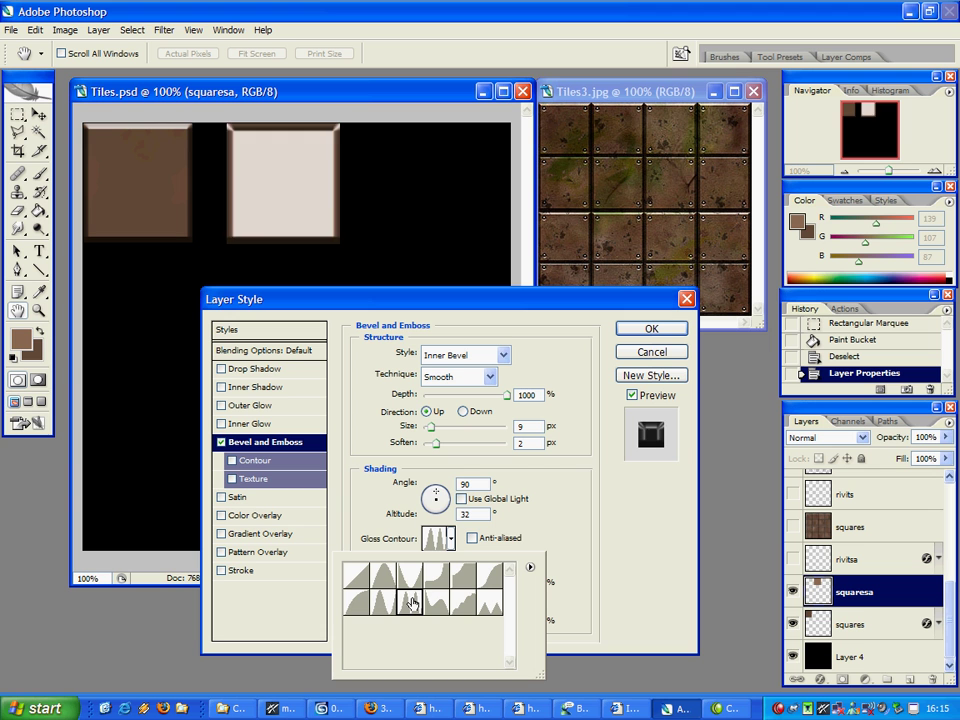
click(459, 601)
click(384, 577)
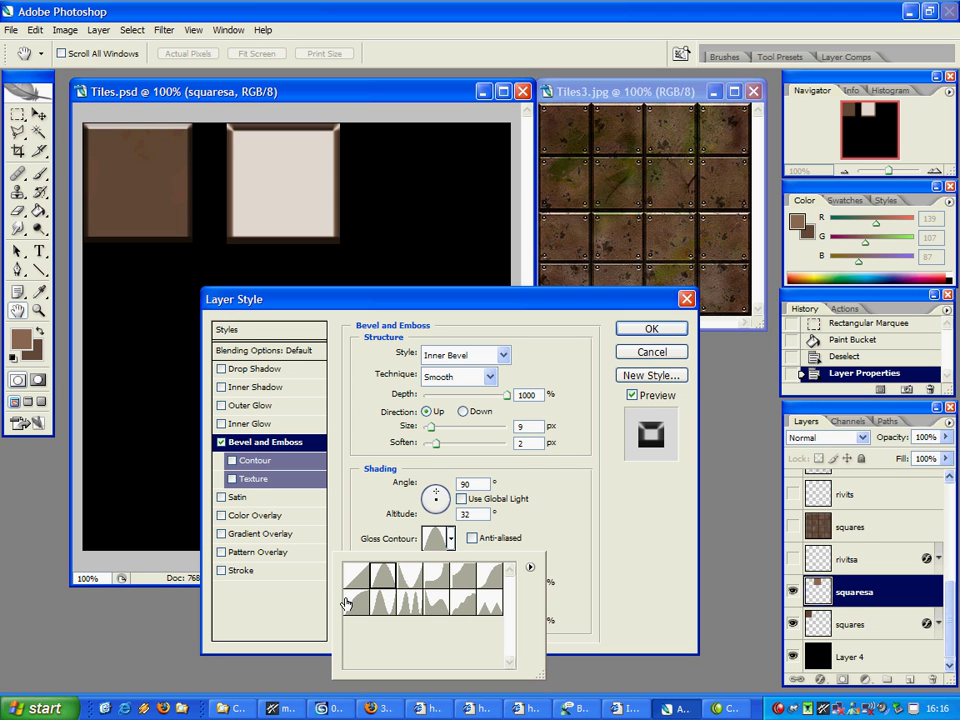
click(356, 575)
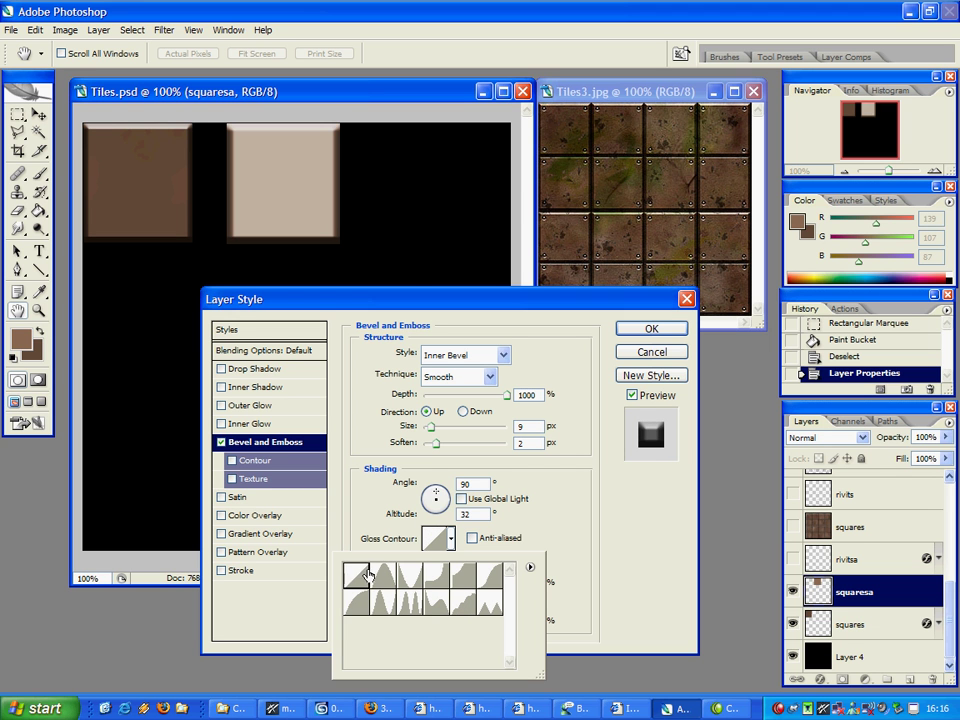
click(620, 536)
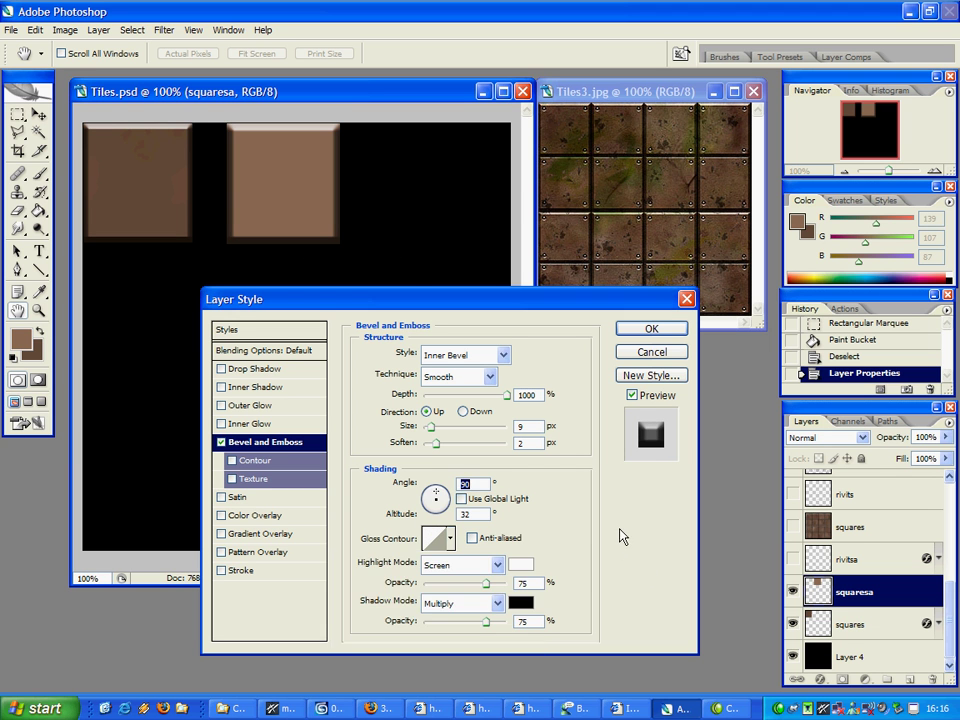
click(648, 328)
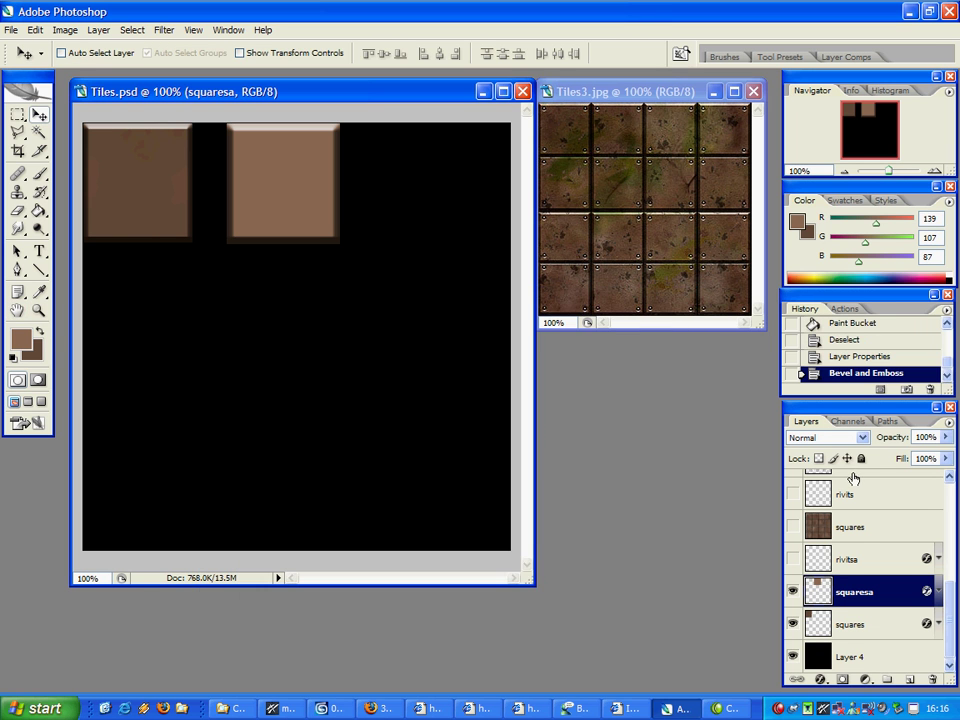
Step: Show the rivitsa layer and add a new layer named rivitb above squaresa
mouse_move(418, 94)
mouse_down()
mouse_move(403, 99)
mouse_move(414, 96)
mouse_up()
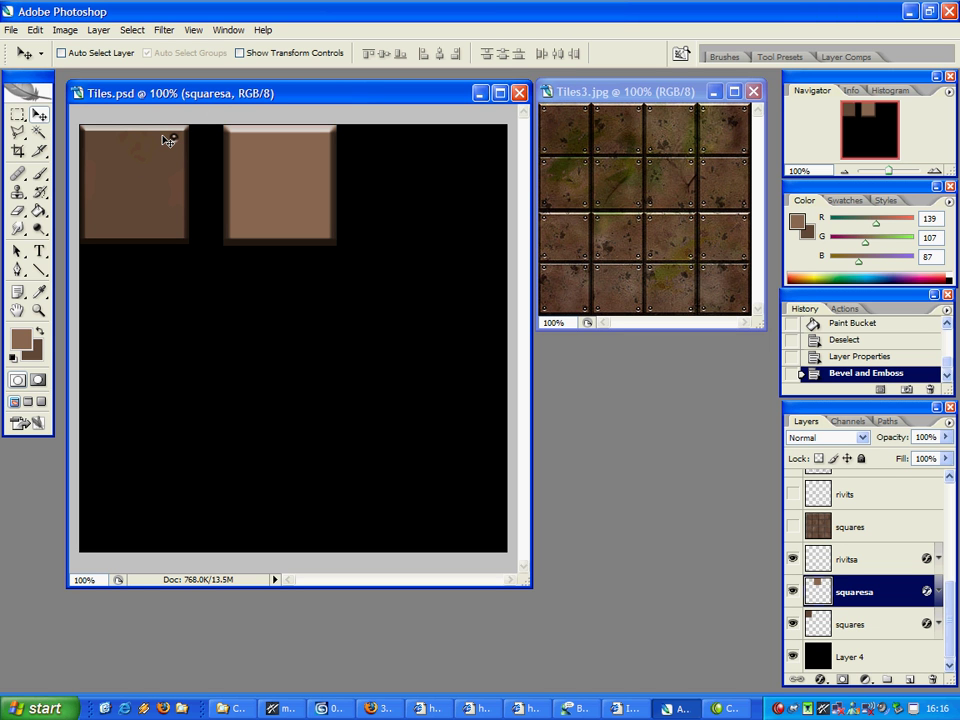
click(914, 681)
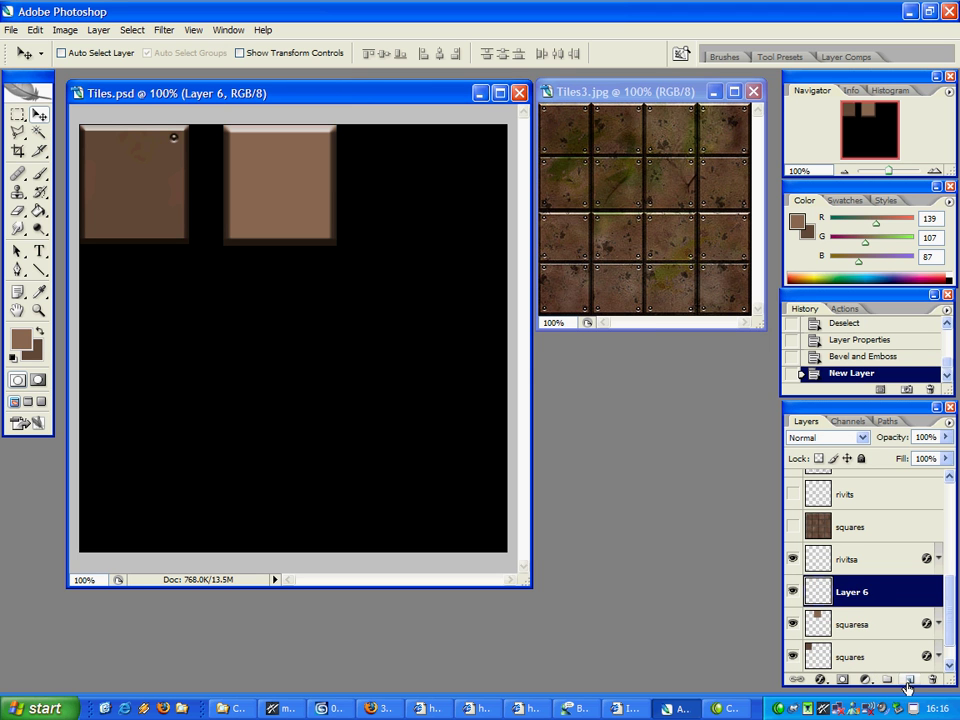
double_click(855, 591)
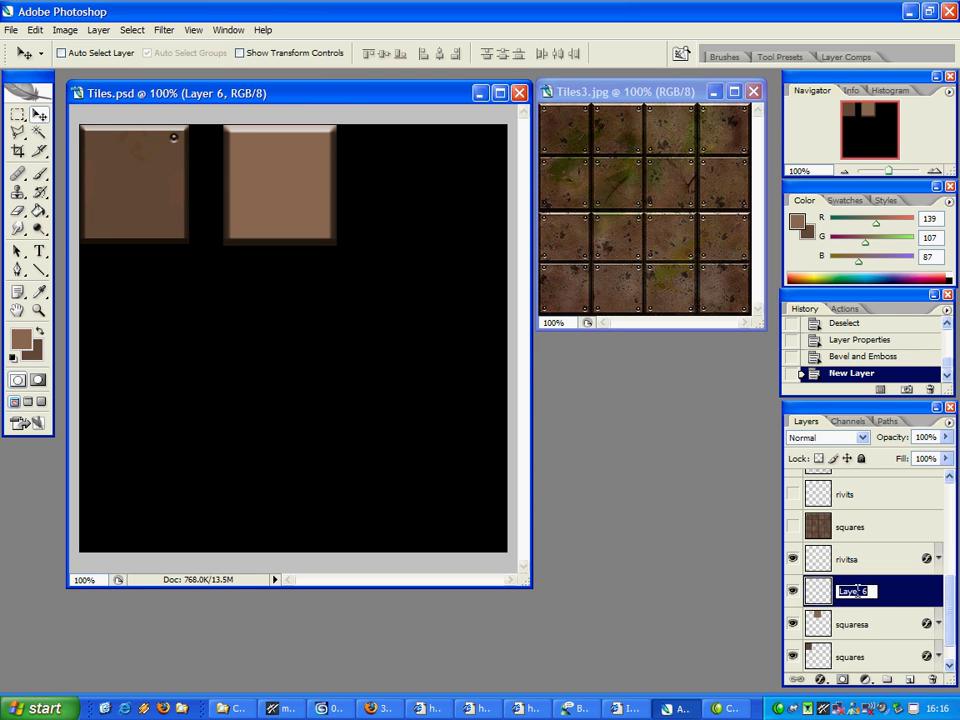
text(rivitb)
key(Return)
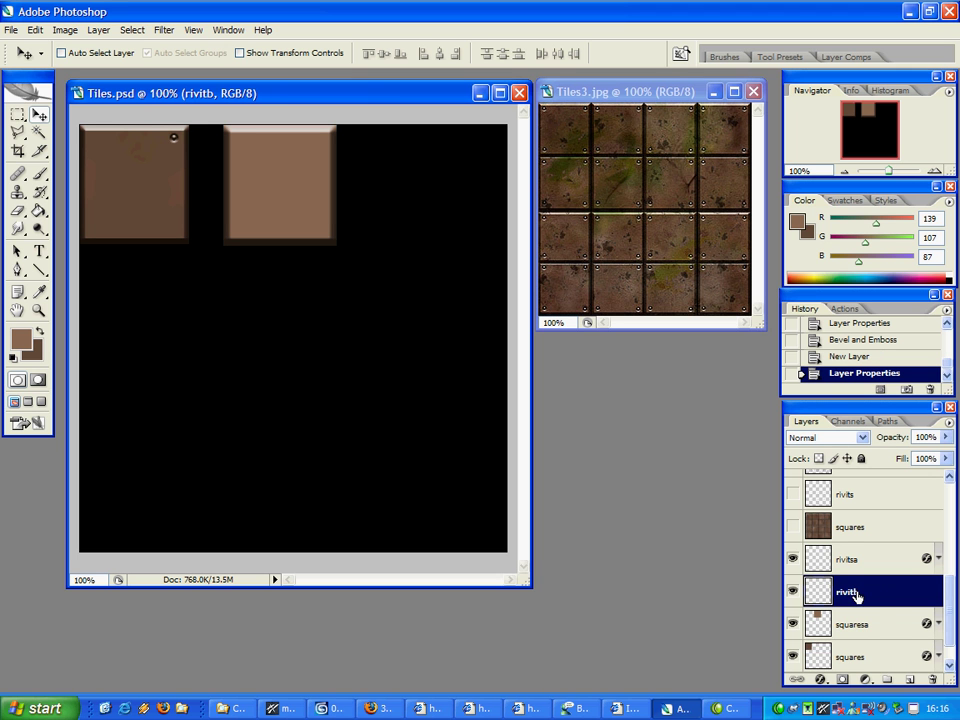
Step: Draw a small circular selection near the lighter tile's upper-right corner on rivitb, fill it with the brown foreground color and deselect
click(21, 118)
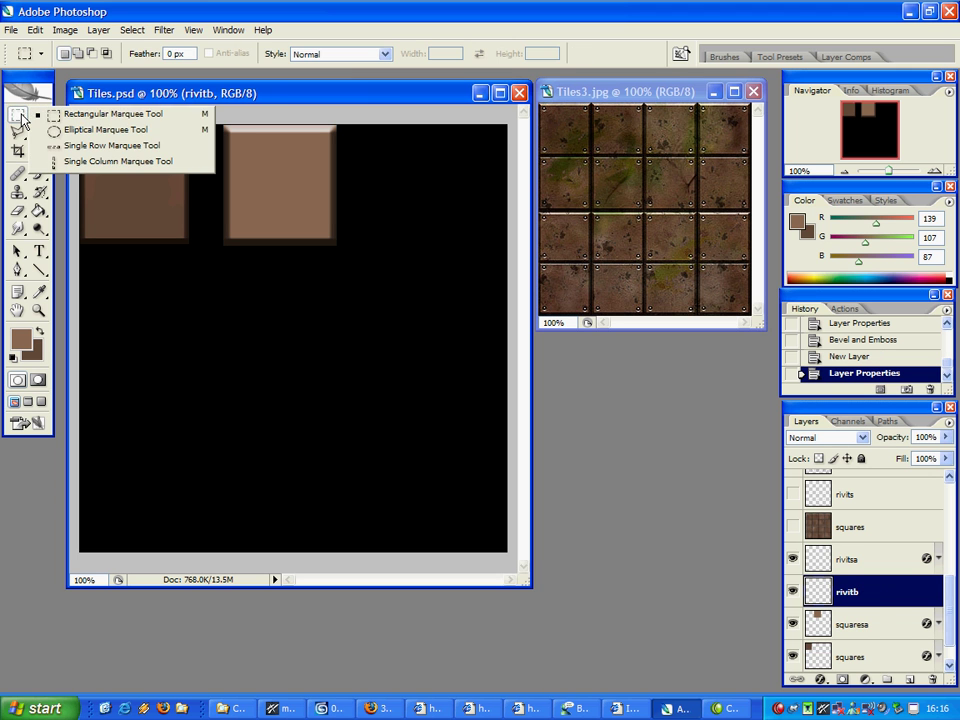
click(62, 134)
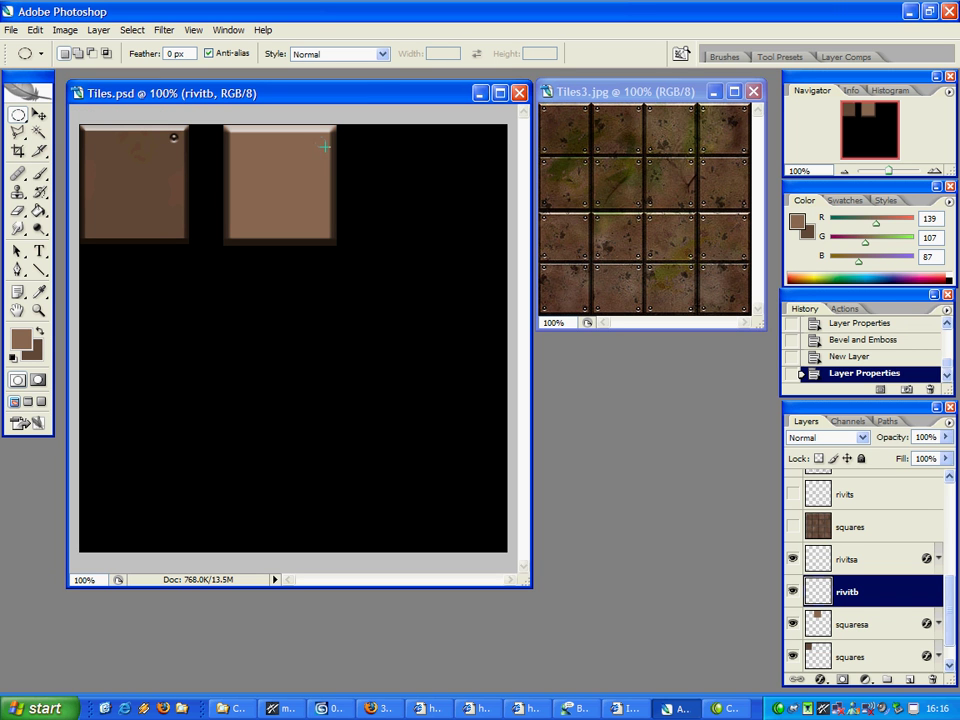
drag(325, 146, 315, 137)
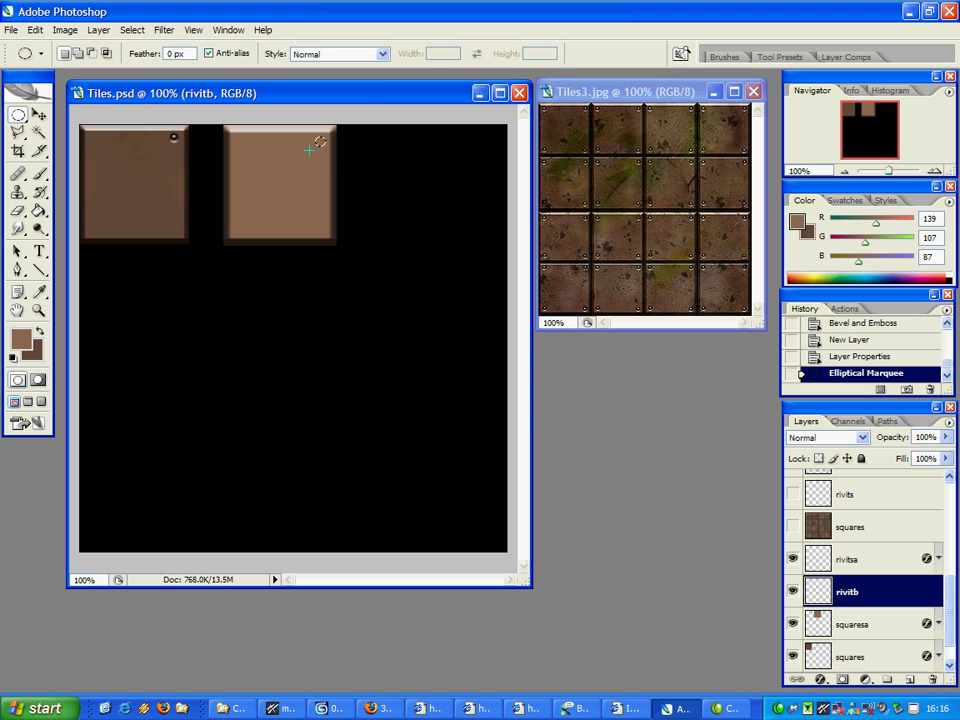
key(g)
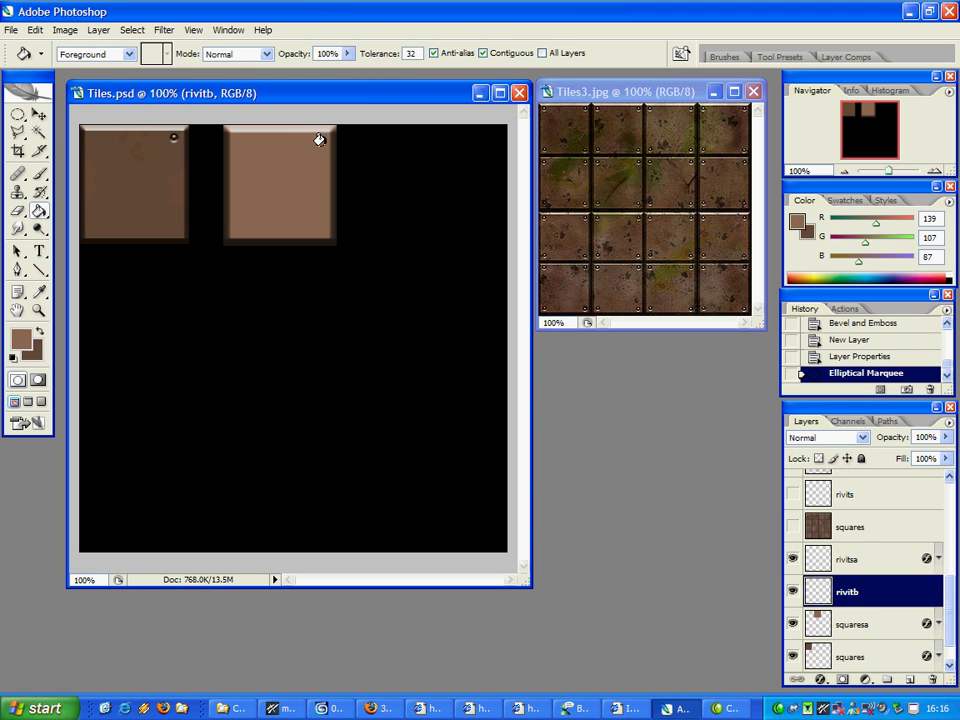
click(318, 140)
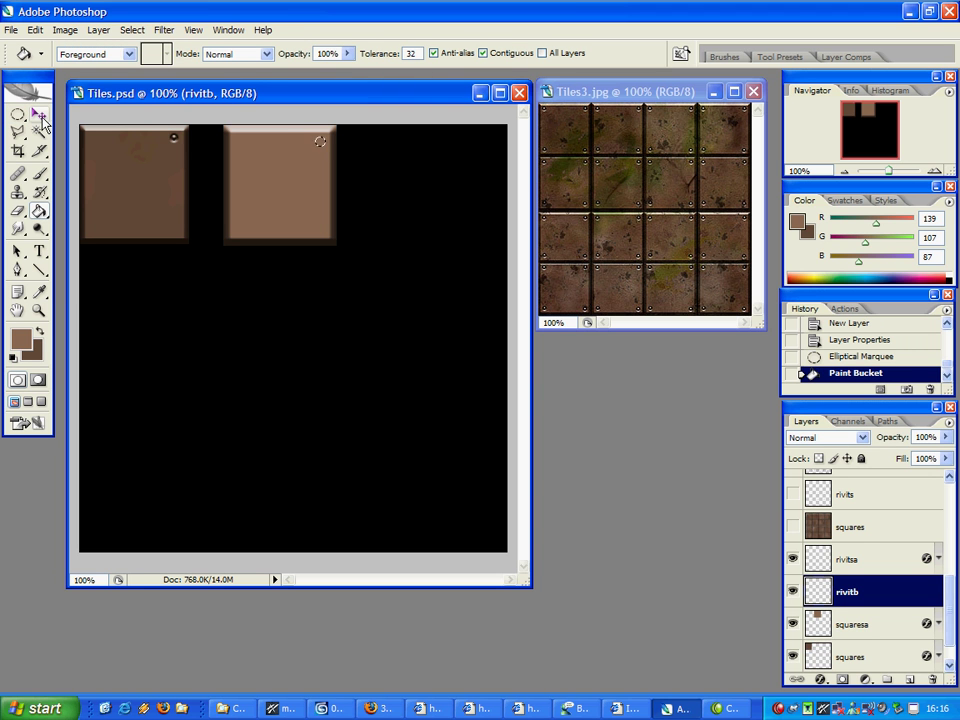
key(v)
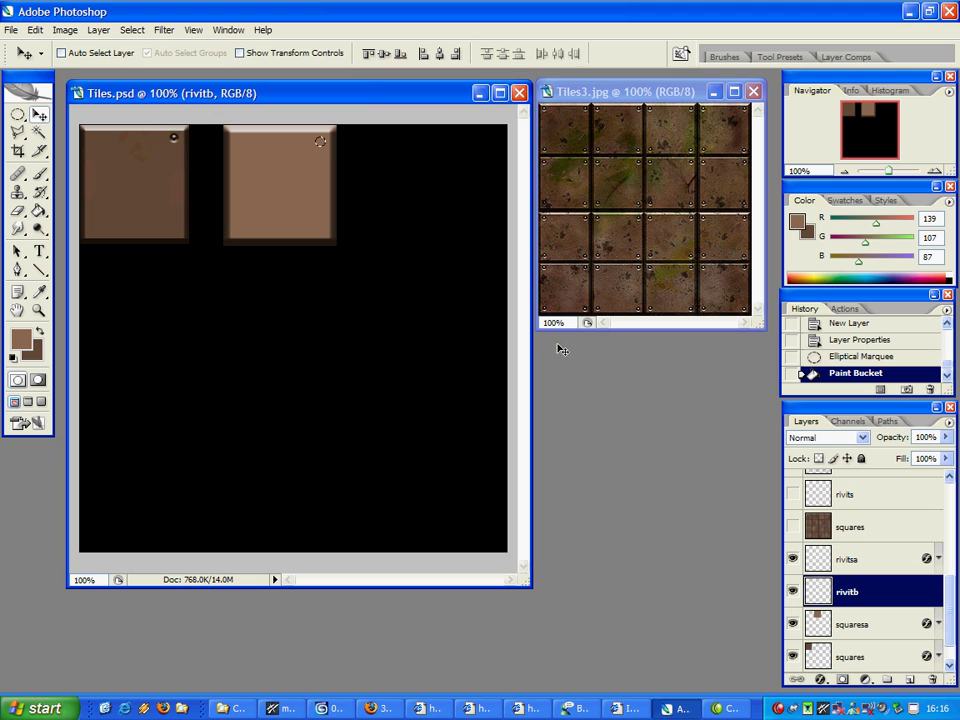
click(795, 624)
click(795, 624)
scroll(870, 610, down, 1)
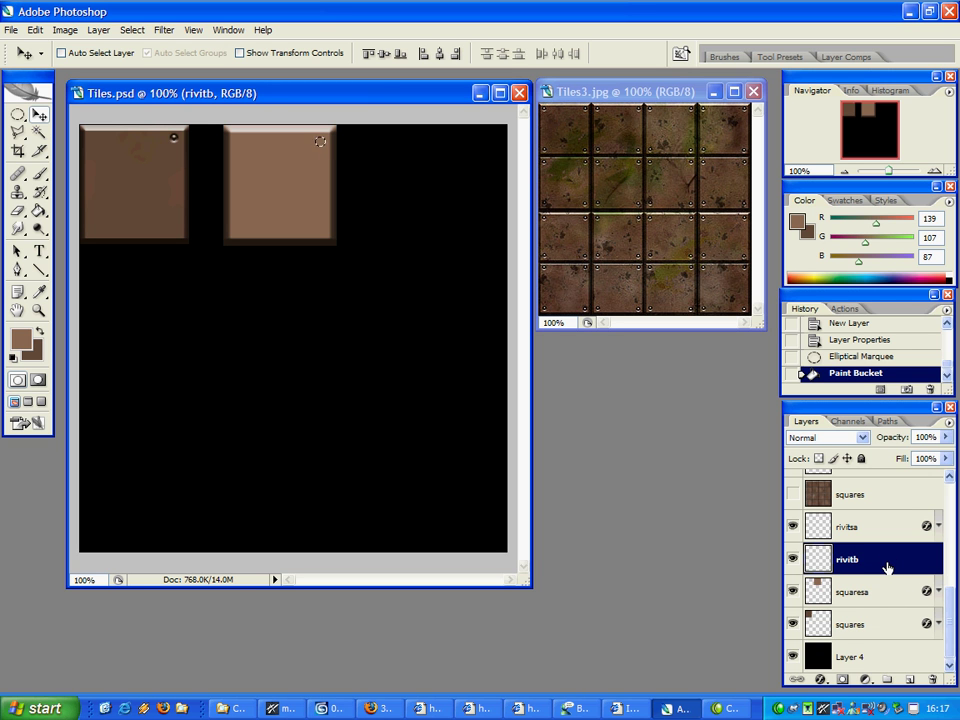
key(ctrl+d)
Step: Copy the layer style from the squaresa layer and paste it onto the rivitb layer
click(856, 592)
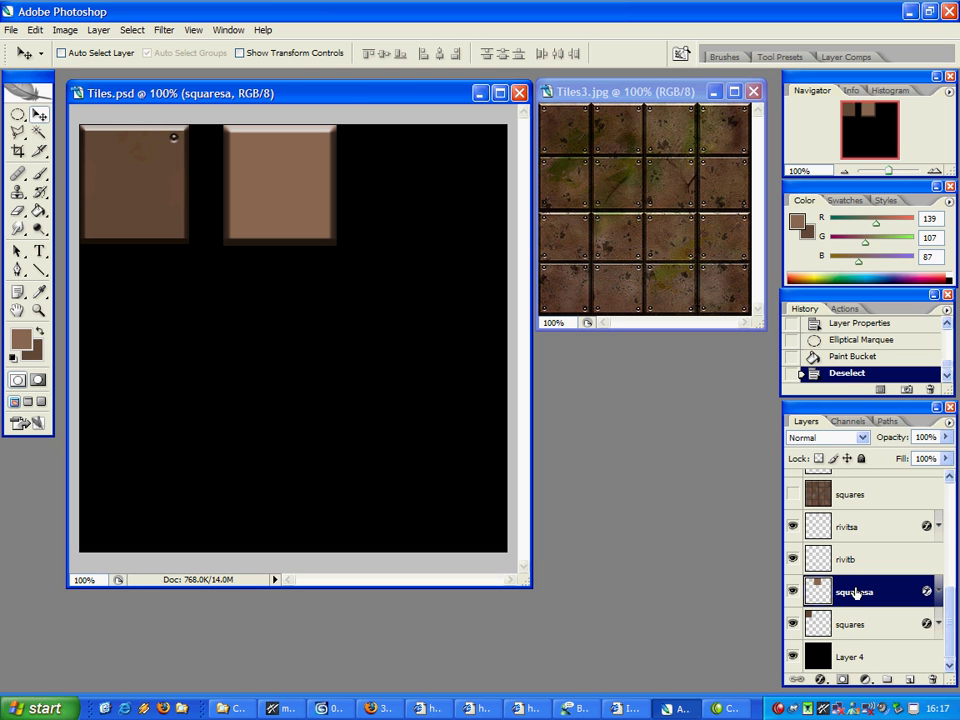
right_click(856, 592)
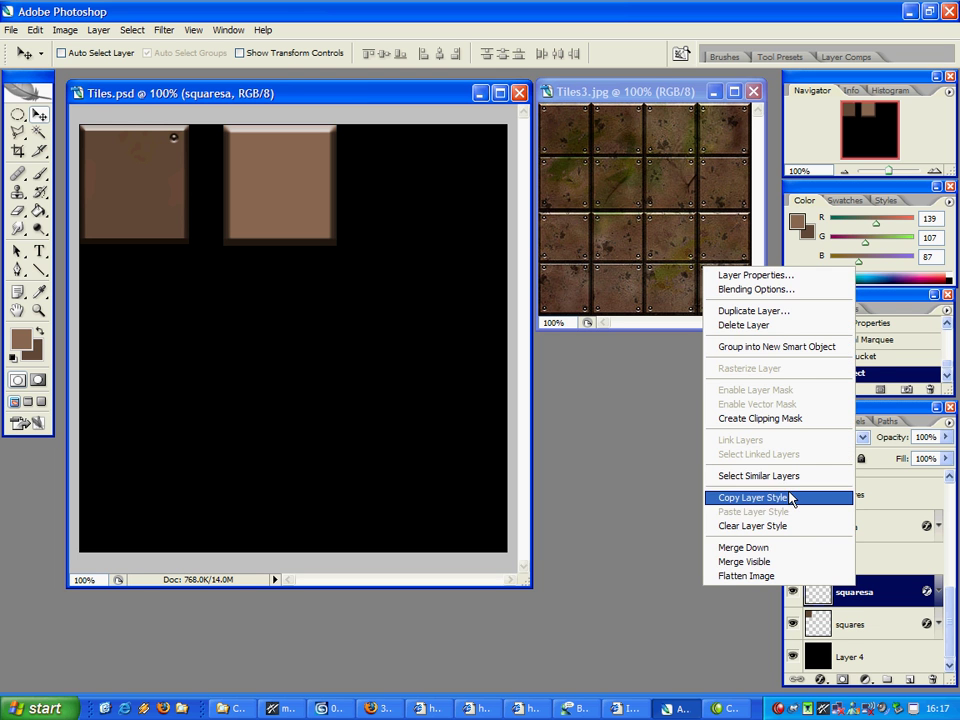
click(790, 495)
click(868, 560)
right_click(868, 560)
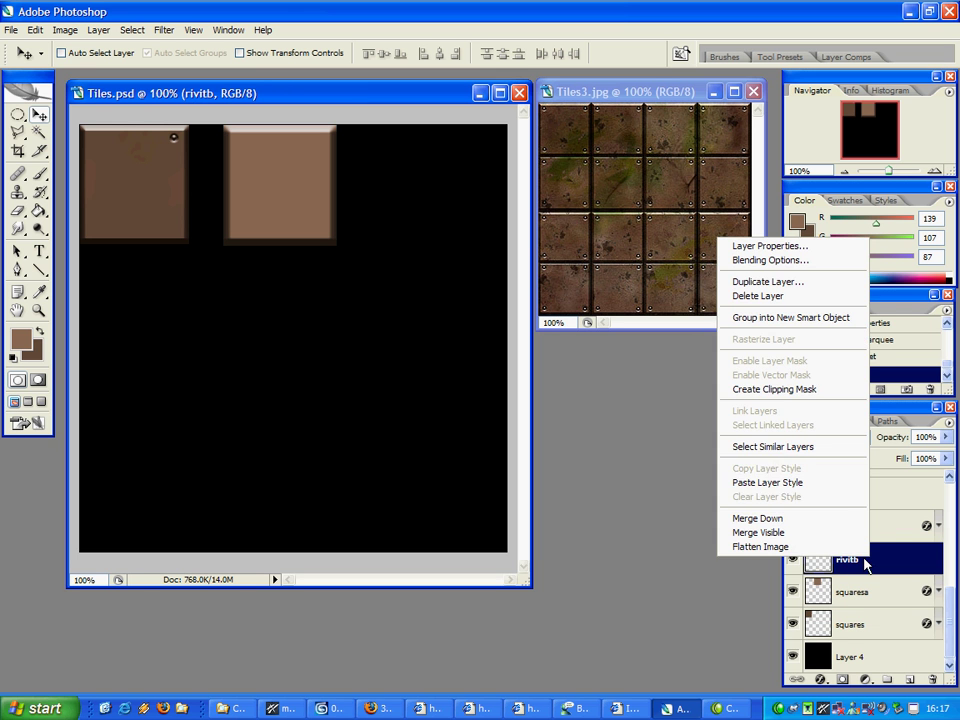
click(831, 484)
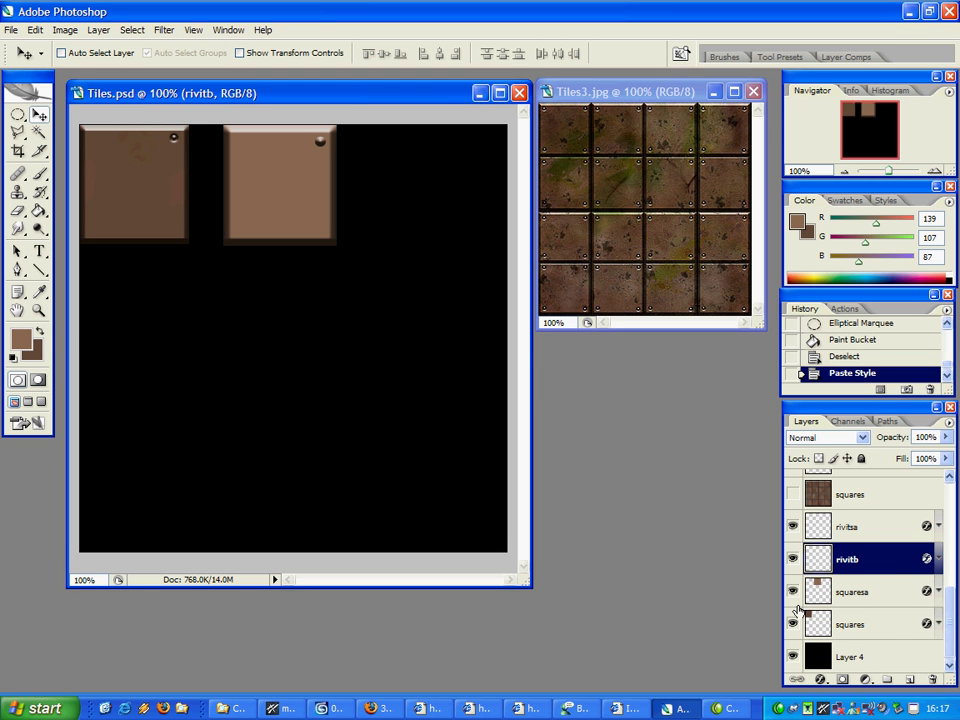
click(938, 591)
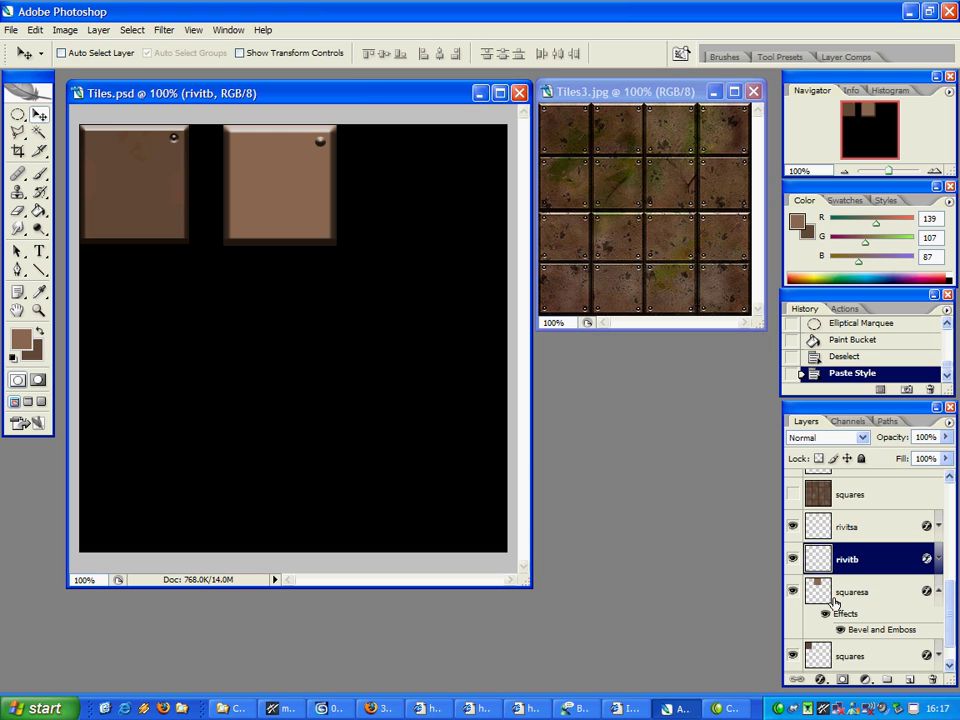
drag(866, 624, 877, 617)
click(938, 591)
Step: Change the rivitb layer's Bevel and Emboss to the Pillow Emboss style with a size of 5 px
click(938, 559)
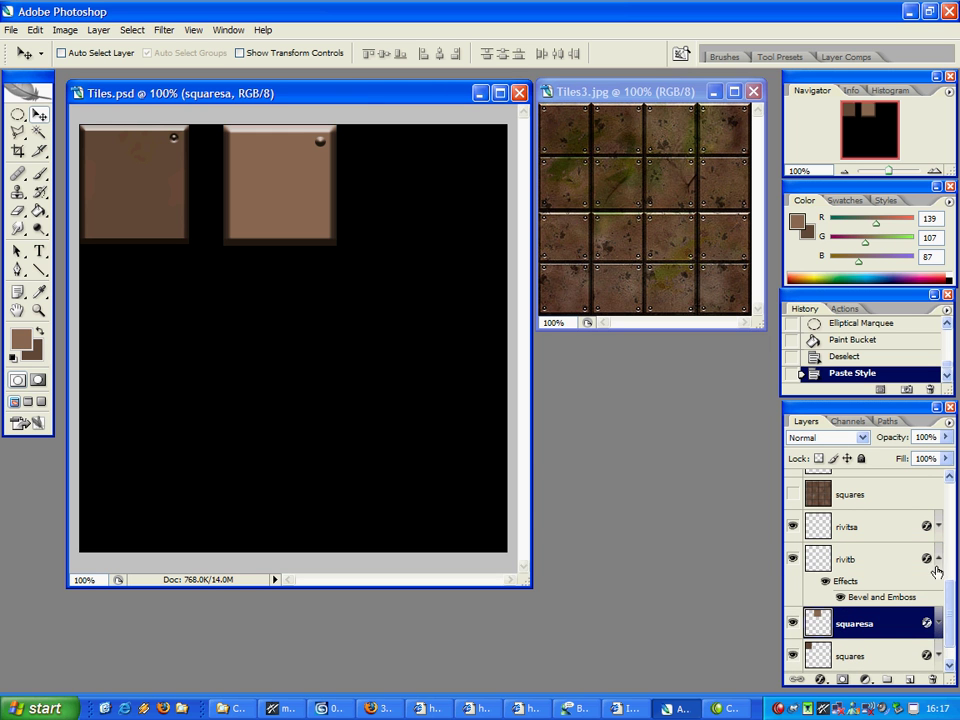
right_click(845, 559)
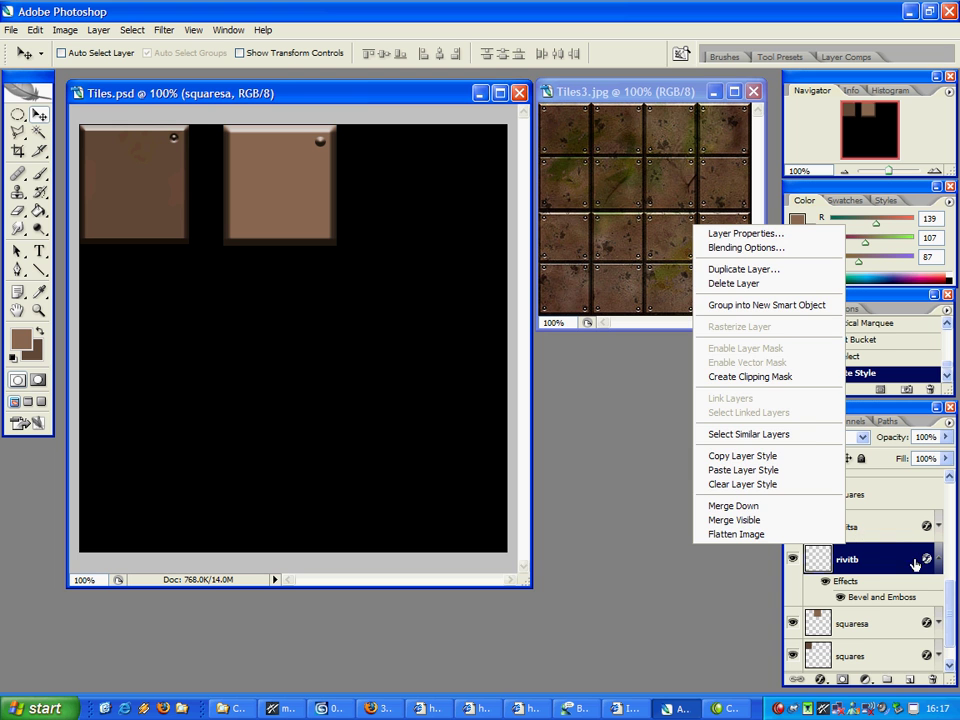
click(890, 561)
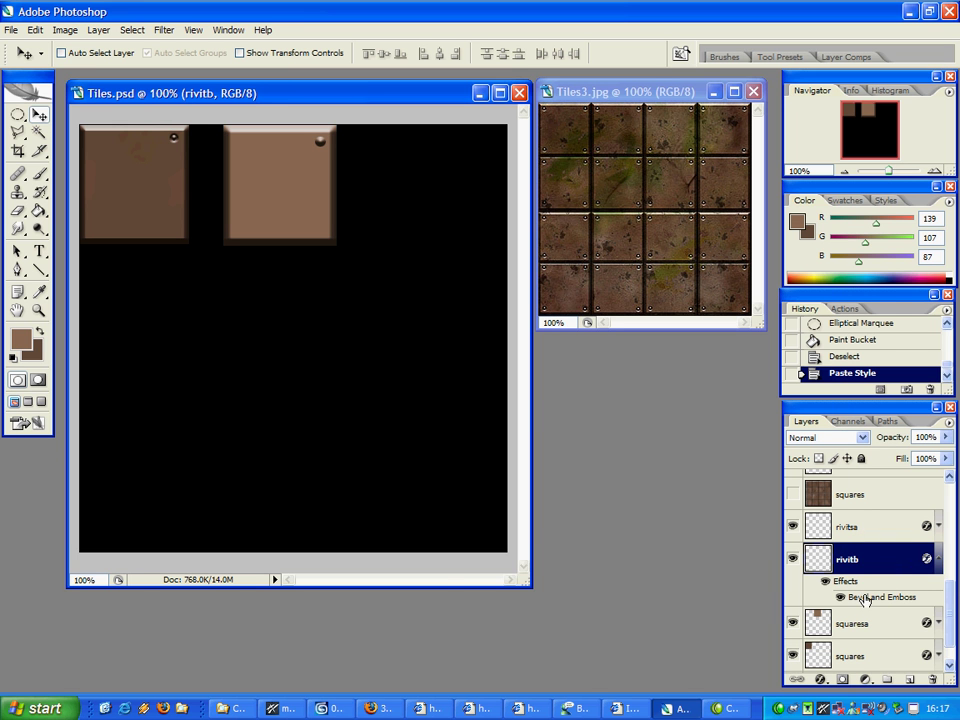
double_click(862, 597)
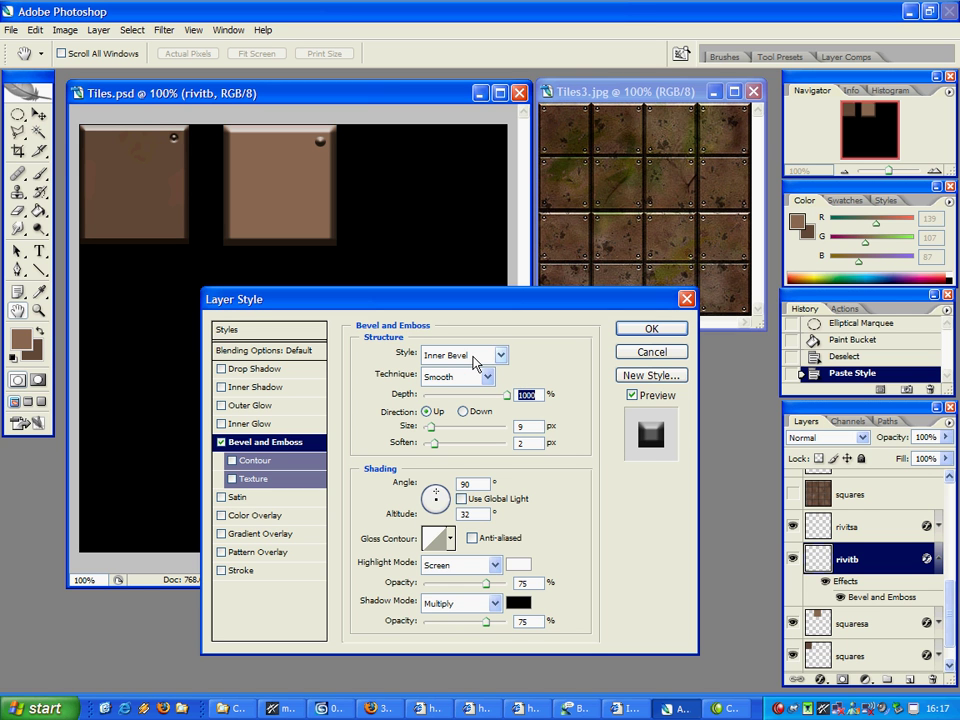
click(476, 359)
click(472, 422)
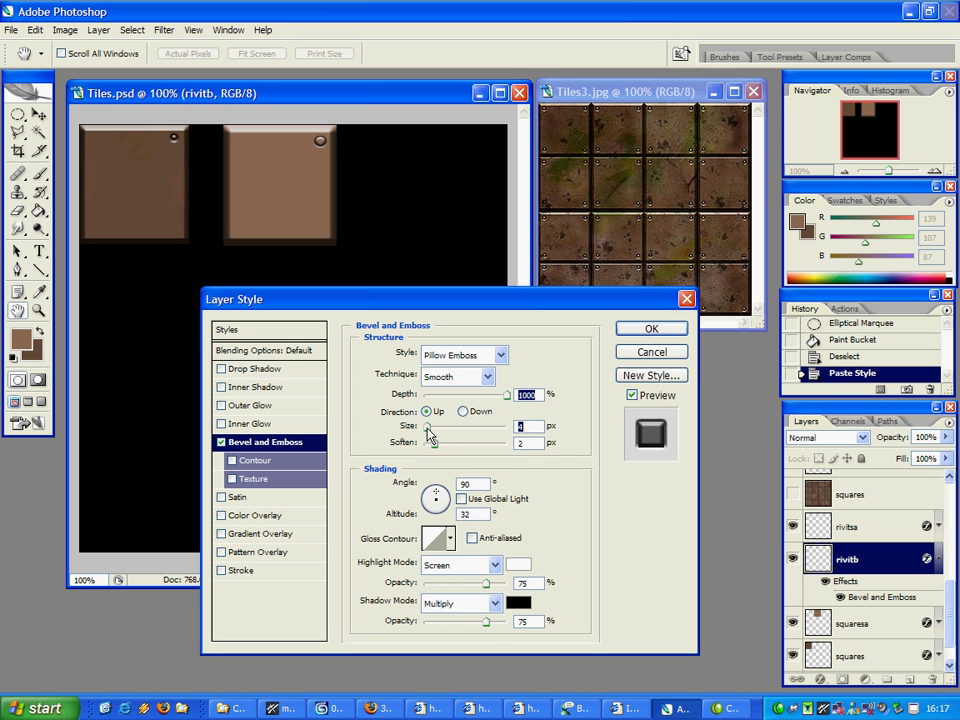
drag(430, 434, 427, 433)
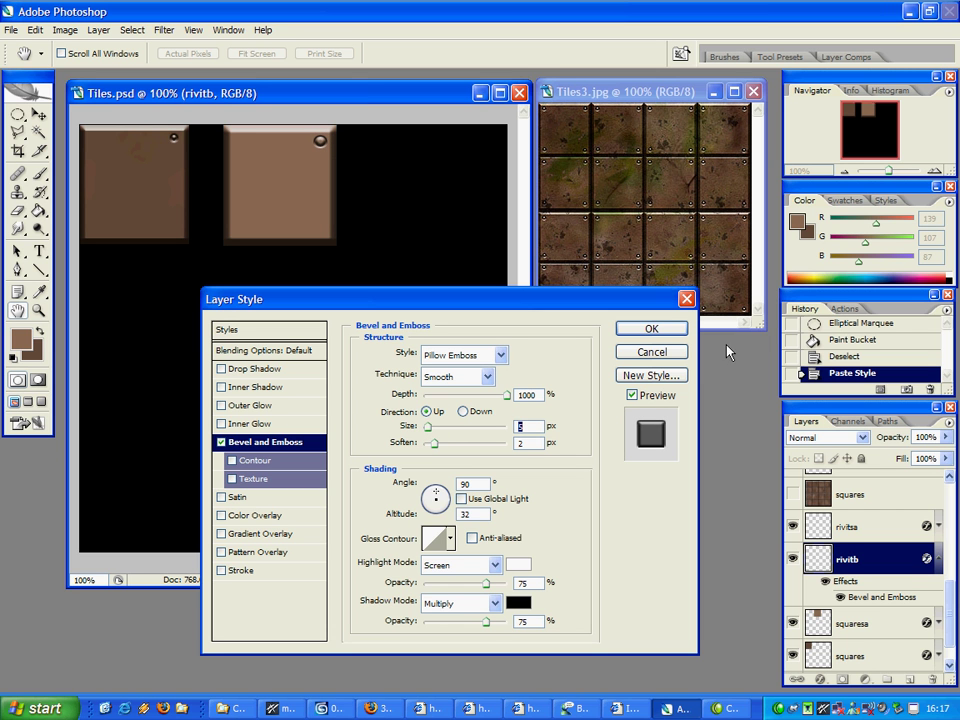
click(660, 338)
click(650, 328)
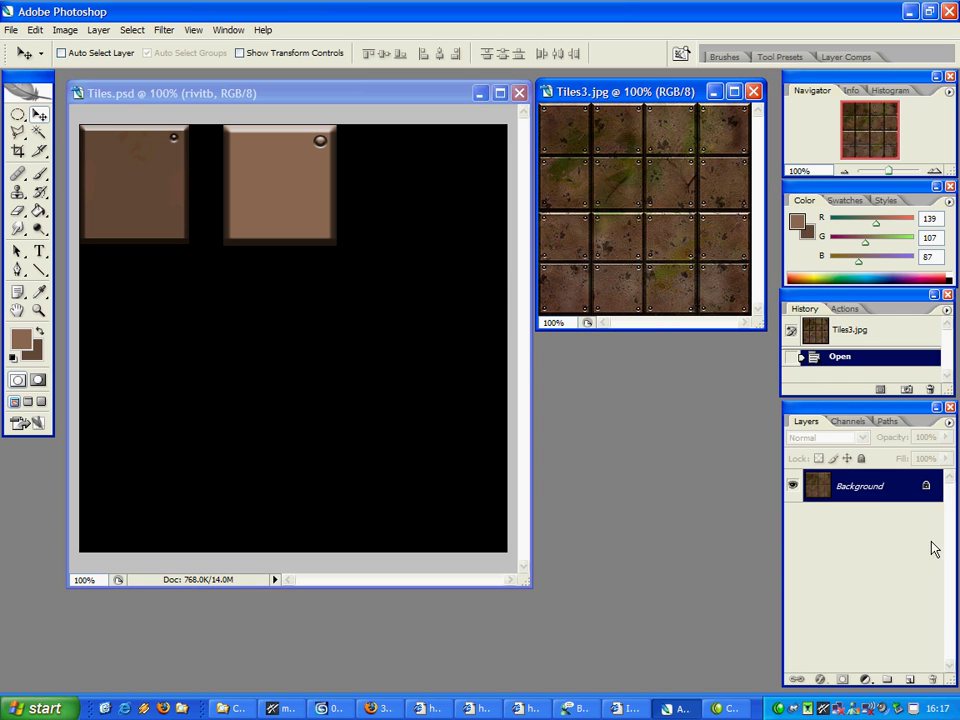
Step: Return to the Tiles.psd document and duplicate the rivitb layer within it
click(274, 225)
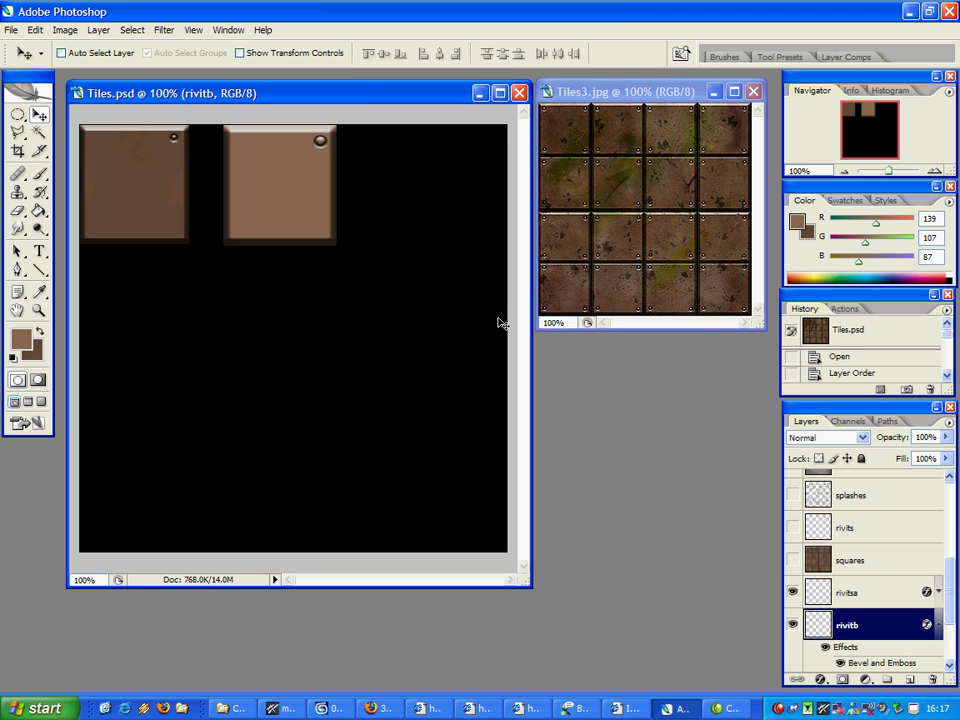
right_click(857, 622)
click(762, 348)
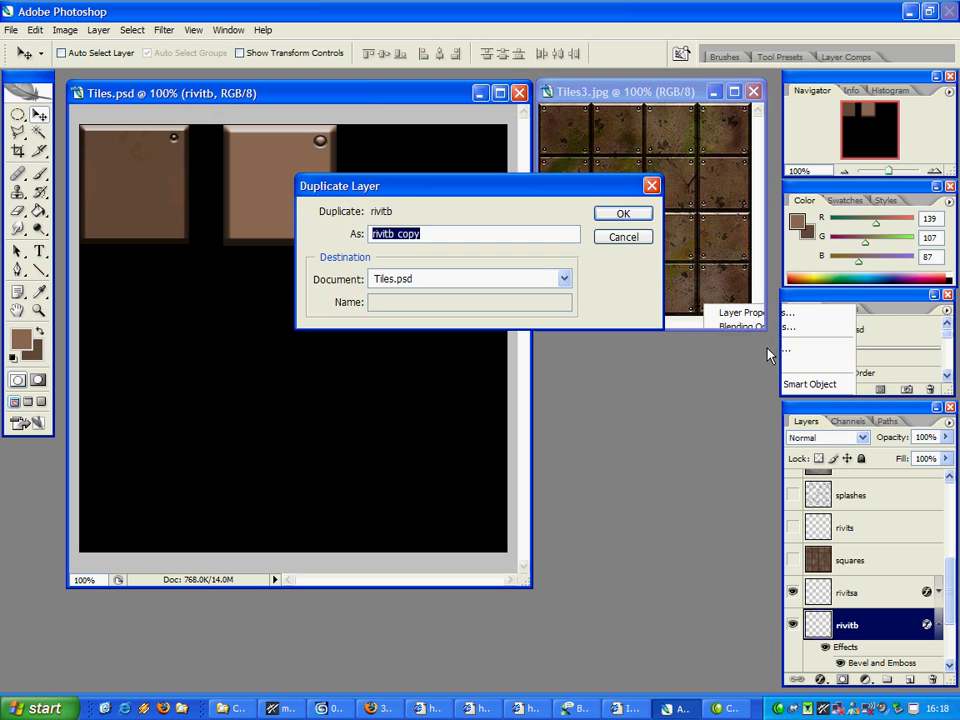
click(623, 214)
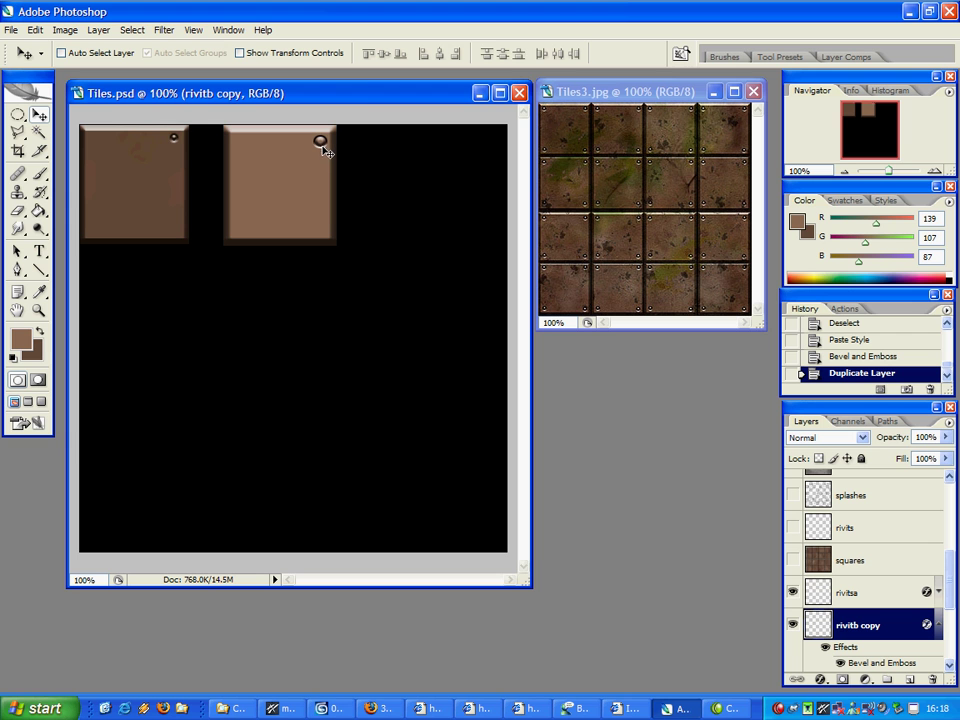
Step: Place the rivet copy in the lighter tile's upper-left corner and a duplicate of it in the lower-left corner
drag(326, 147, 253, 154)
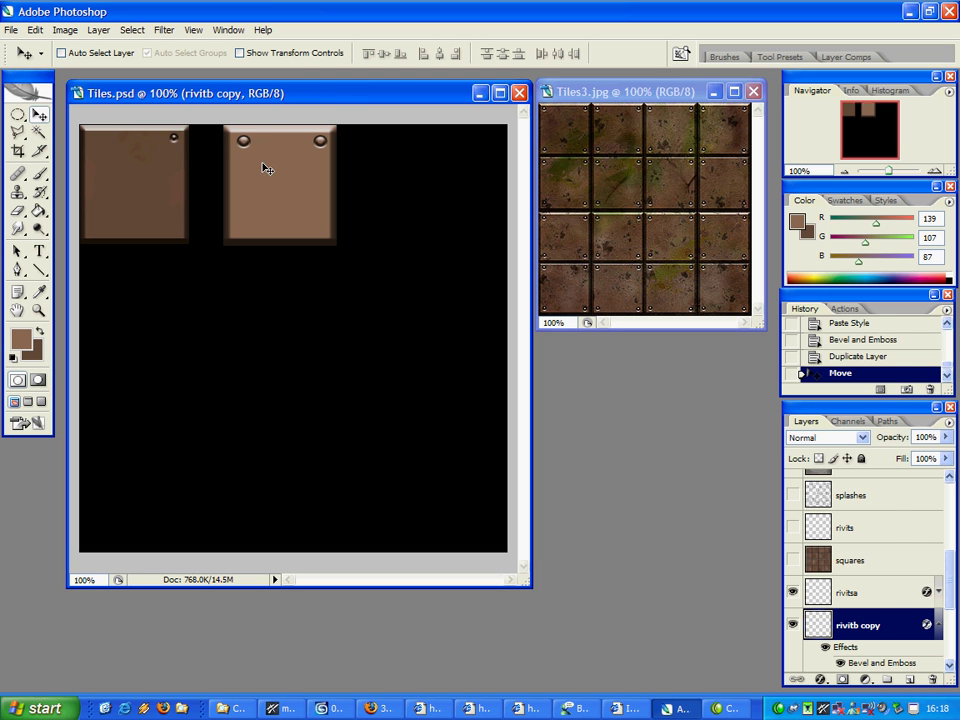
right_click(898, 622)
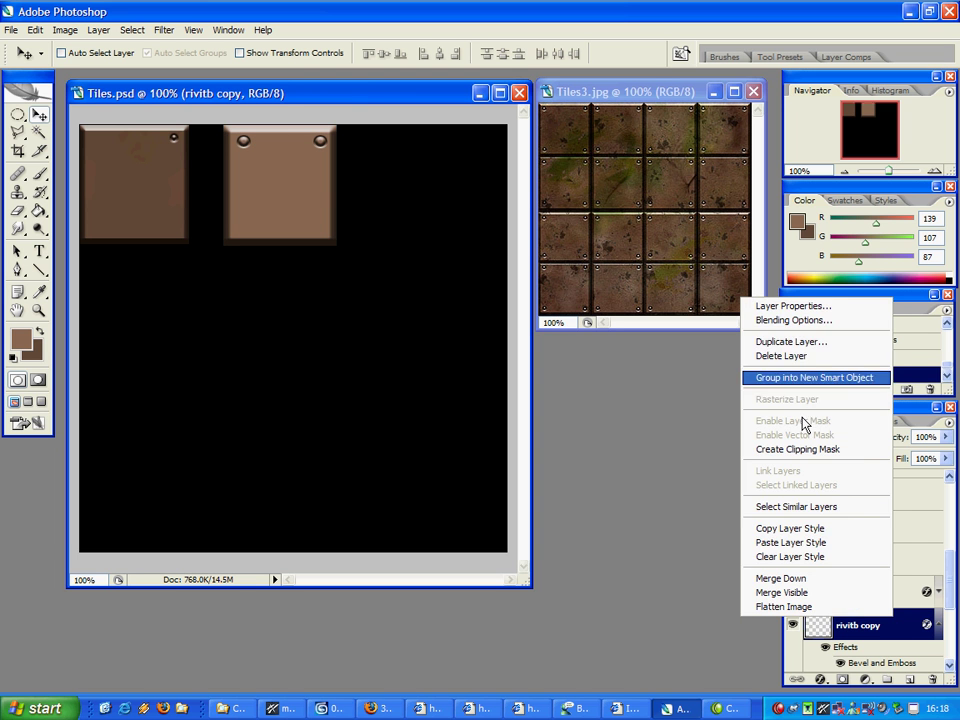
click(820, 343)
click(621, 212)
drag(231, 129, 254, 191)
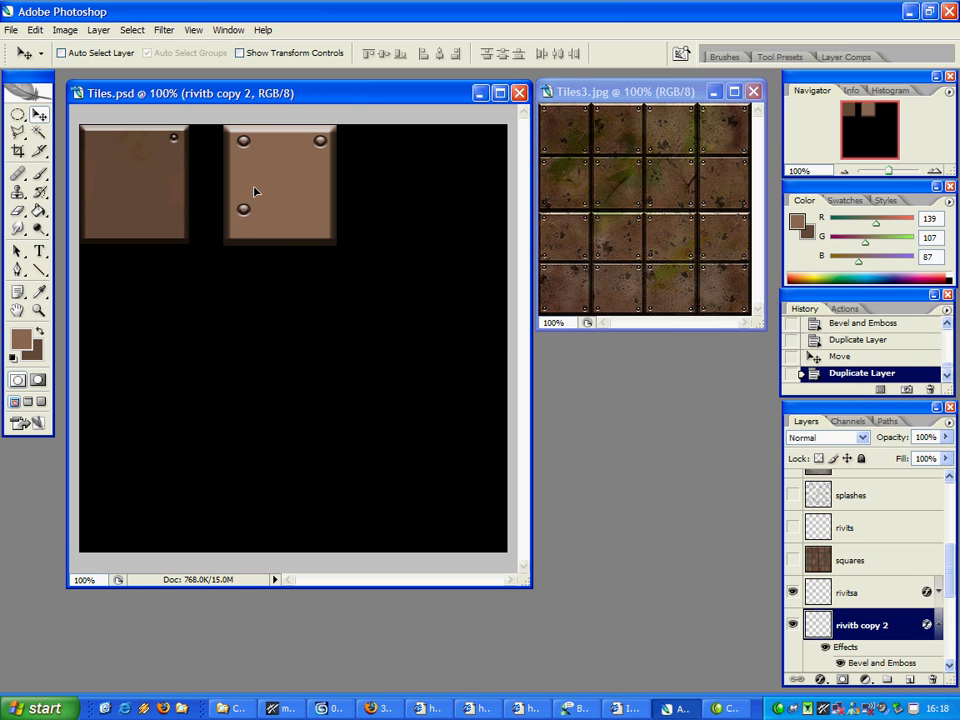
Step: Duplicate the rivitb copy 2 layer and place the new rivet in the lighter tile's lower-right corner
right_click(826, 625)
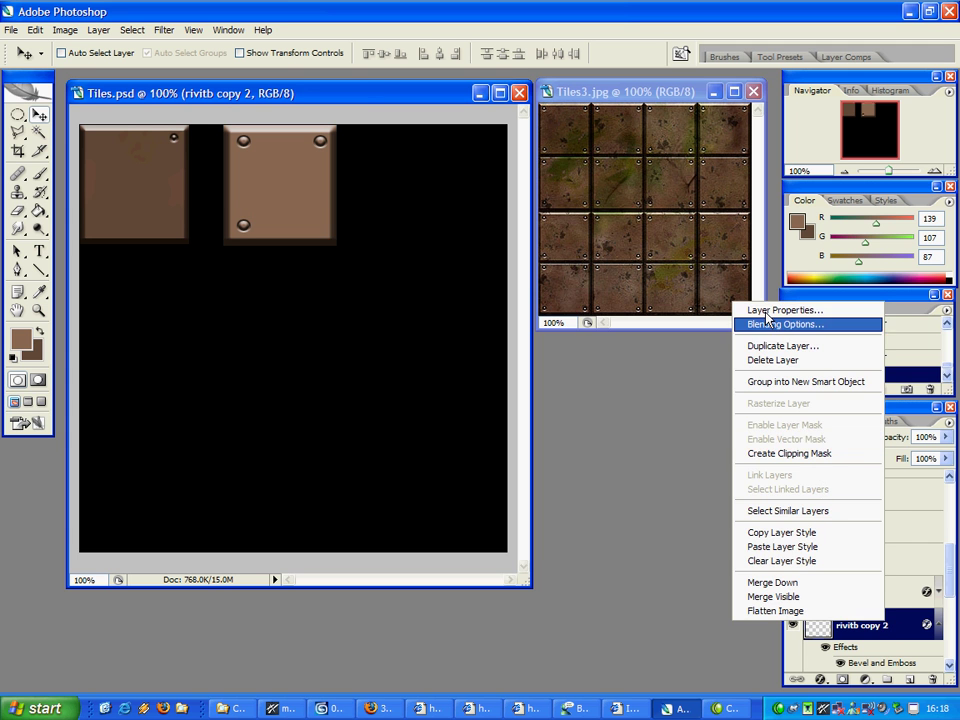
click(737, 345)
click(625, 214)
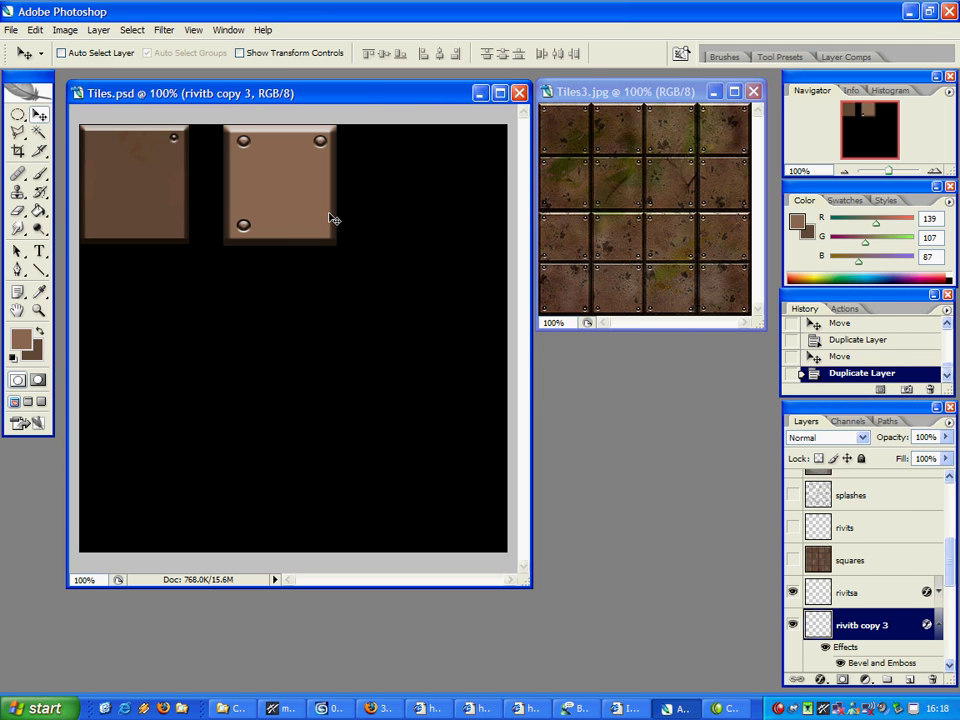
drag(377, 216, 378, 224)
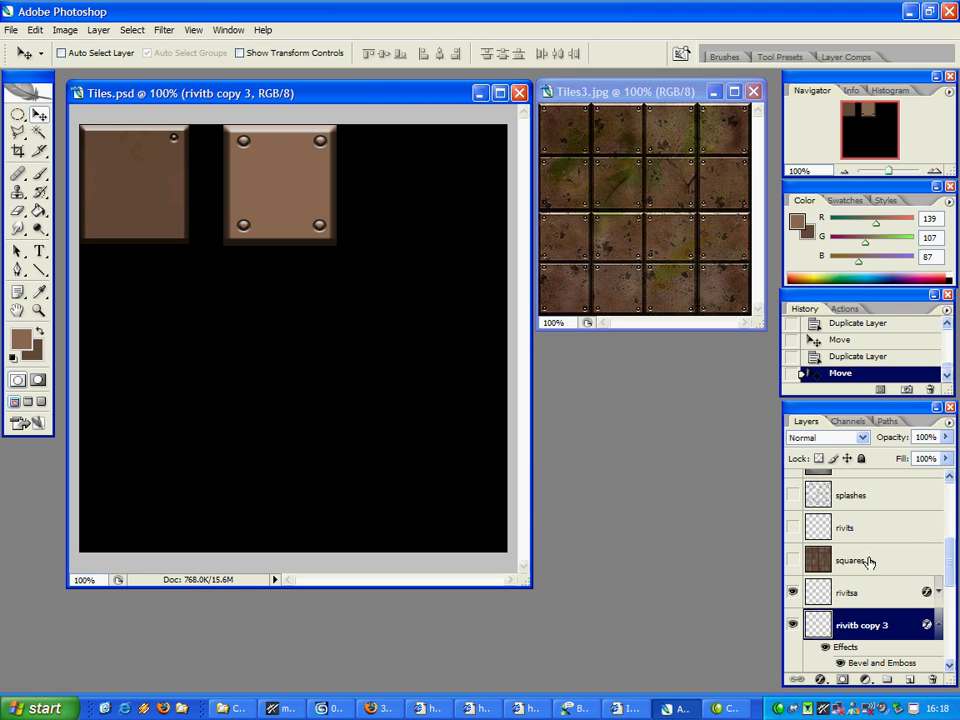
Step: Collapse the displayed effects of the rivitb copy, rivitb copy 2 and rivitb copy 3 layers
scroll(879, 549, down, 5)
scroll(920, 590, up, 1)
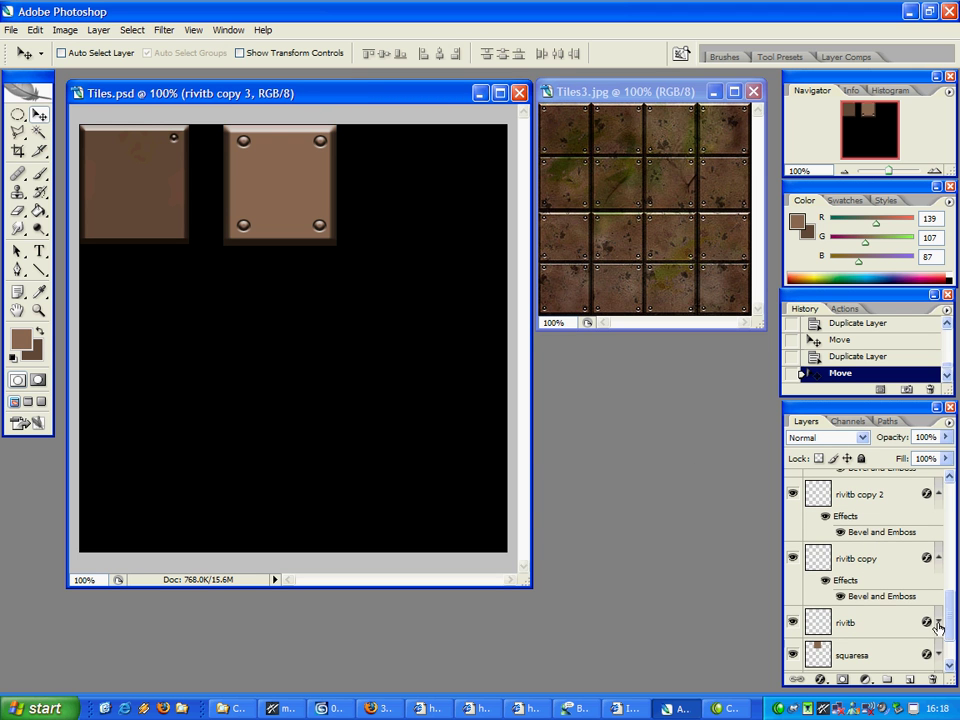
click(938, 557)
click(938, 494)
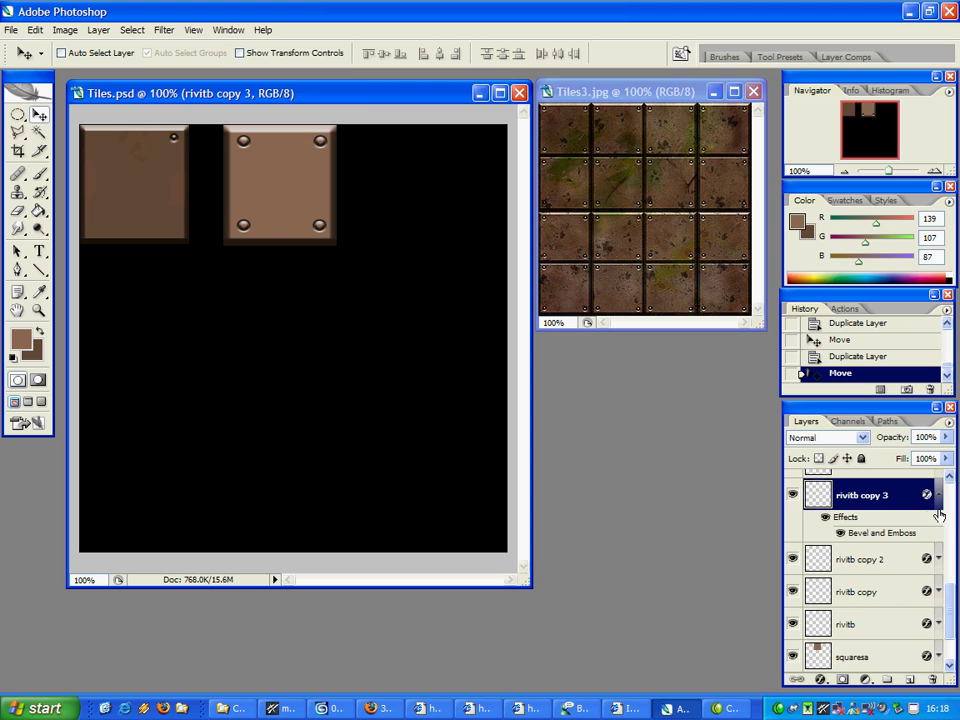
scroll(938, 515, up, 3)
scroll(941, 510, down, 2)
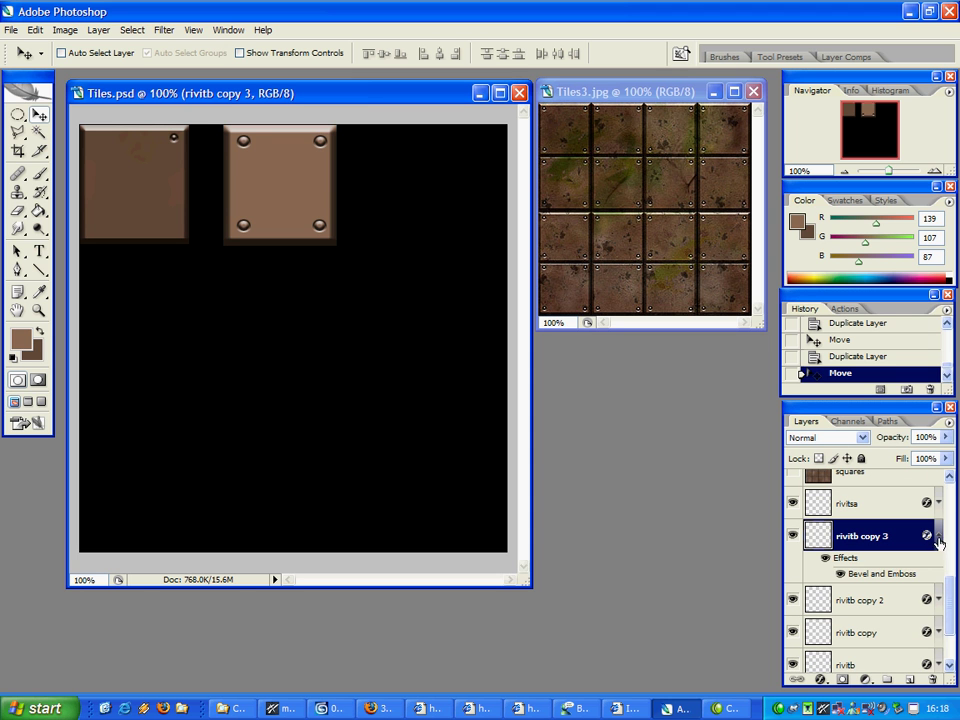
click(938, 538)
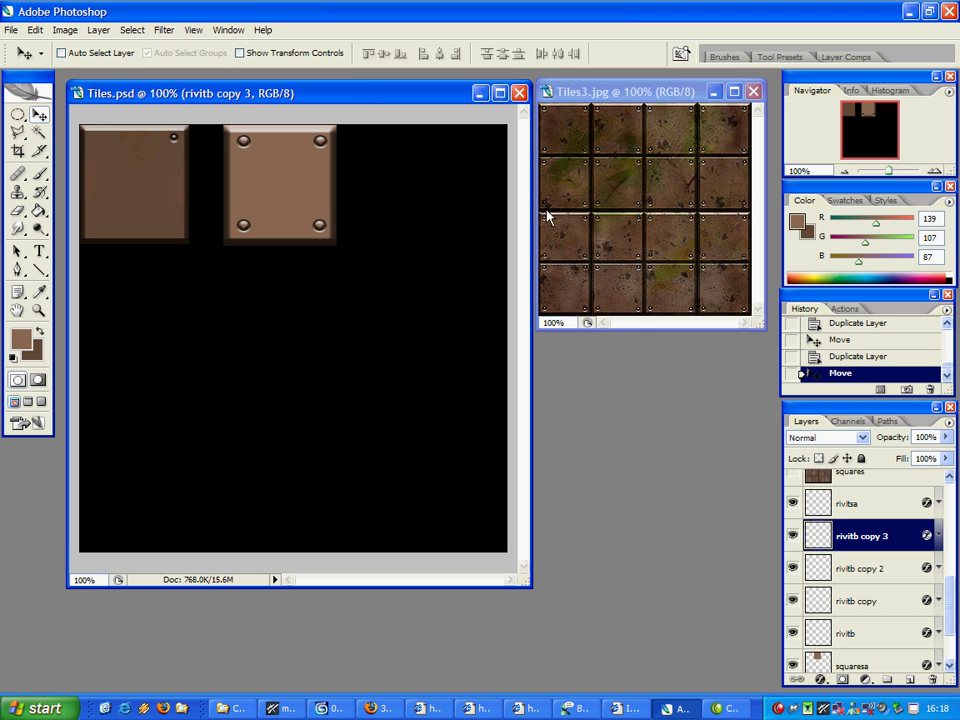
Step: Show the rulers in Tiles.psd and resize its window to fit beside the Tiles3.jpg reference
drag(533, 588, 637, 689)
key(ctrl+r)
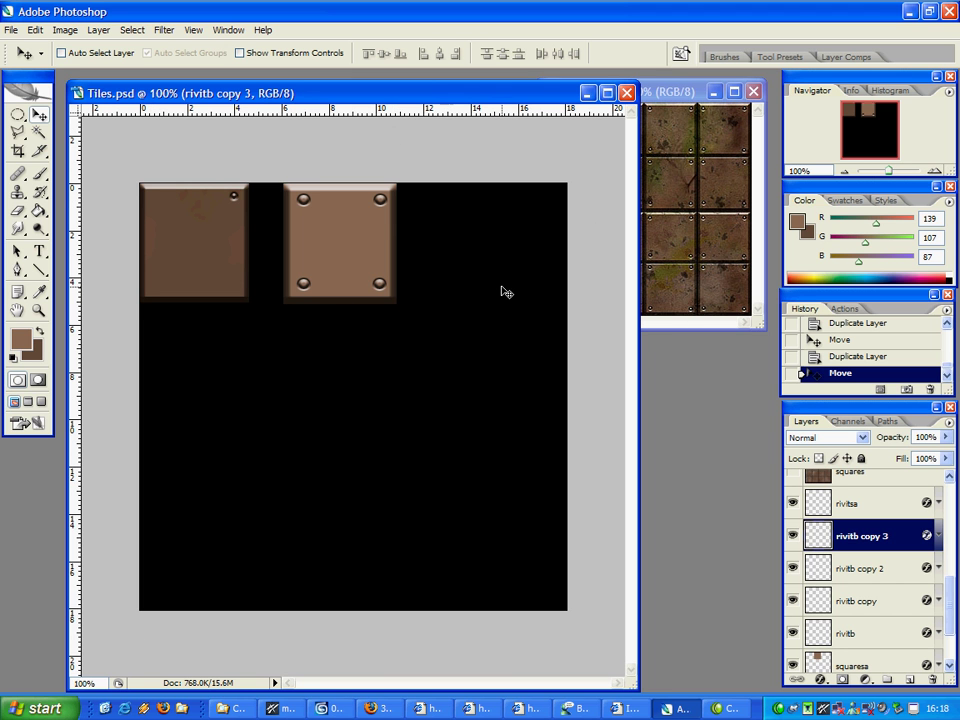
mouse_move(506, 80)
mouse_down()
mouse_move(478, 100)
mouse_move(508, 73)
mouse_up()
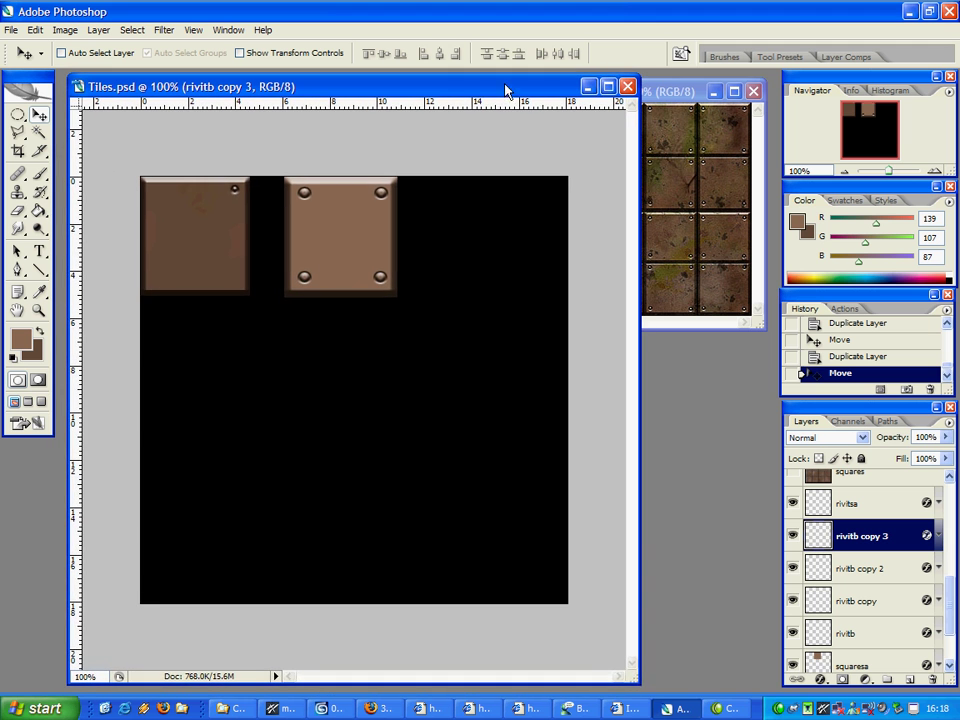
drag(636, 682, 524, 667)
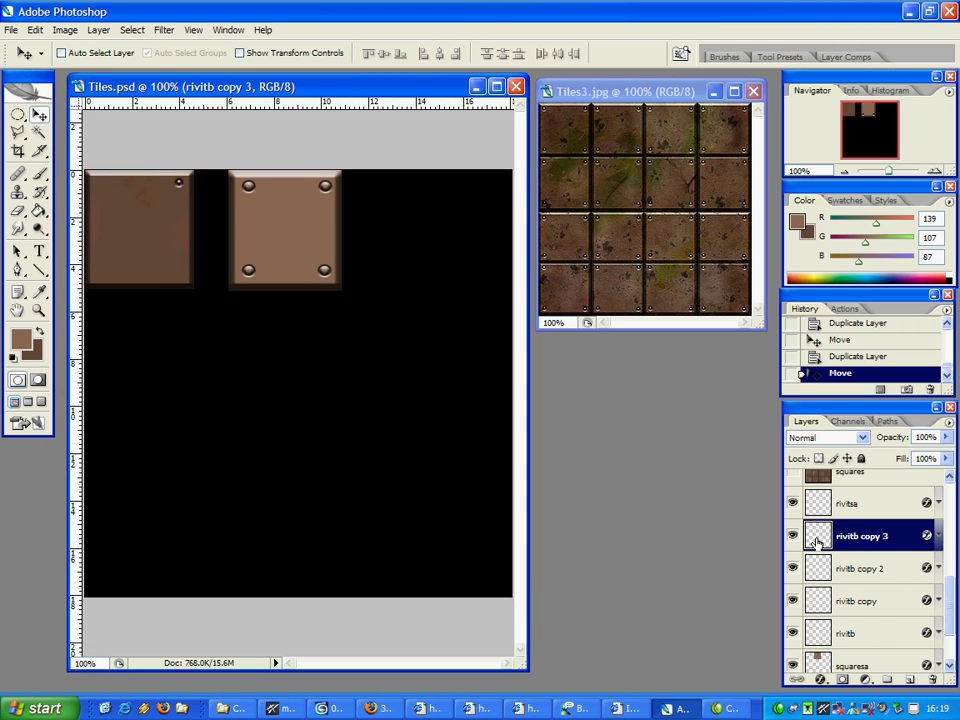
Step: Try to merge the rivitb copy 3 layer down into rivitb copy 2, and undo the merge
scroll(822, 541, down, 2)
click(868, 593)
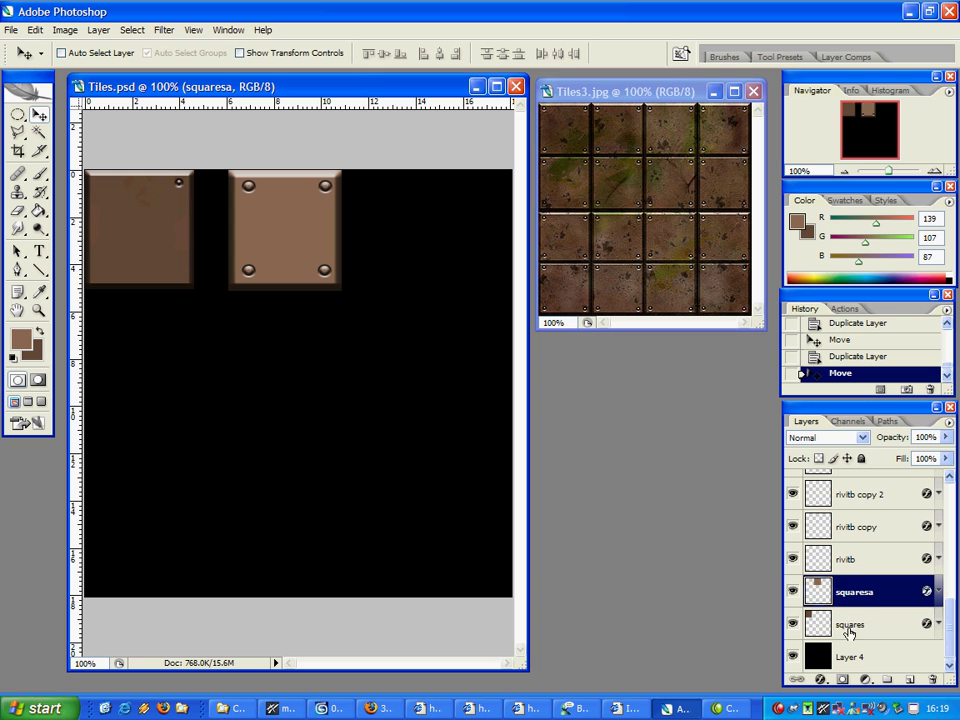
click(850, 631)
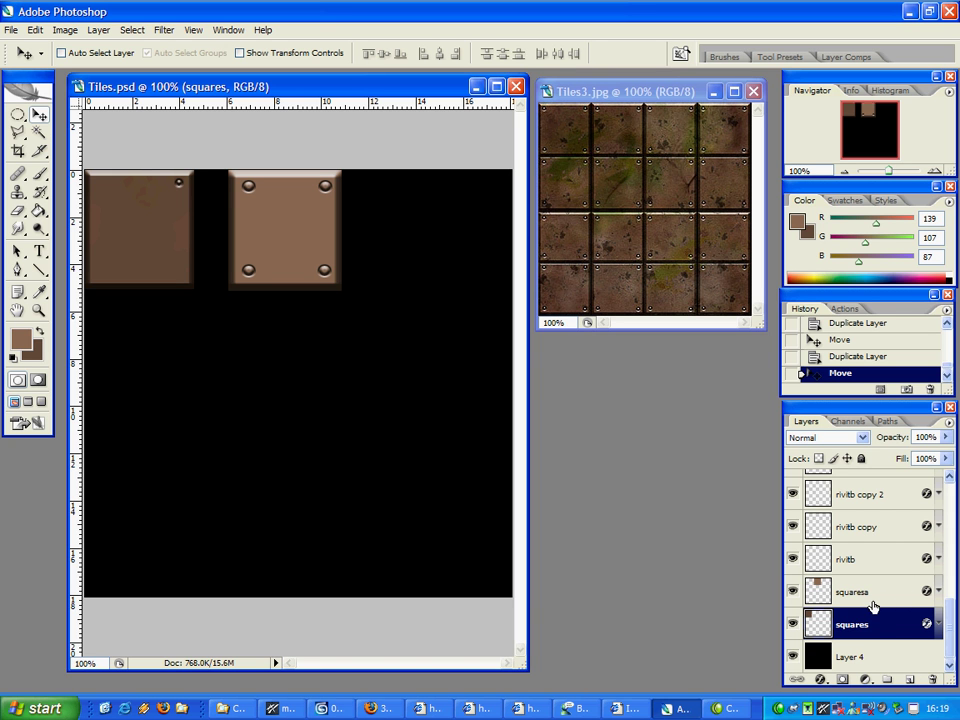
scroll(860, 605, up, 3)
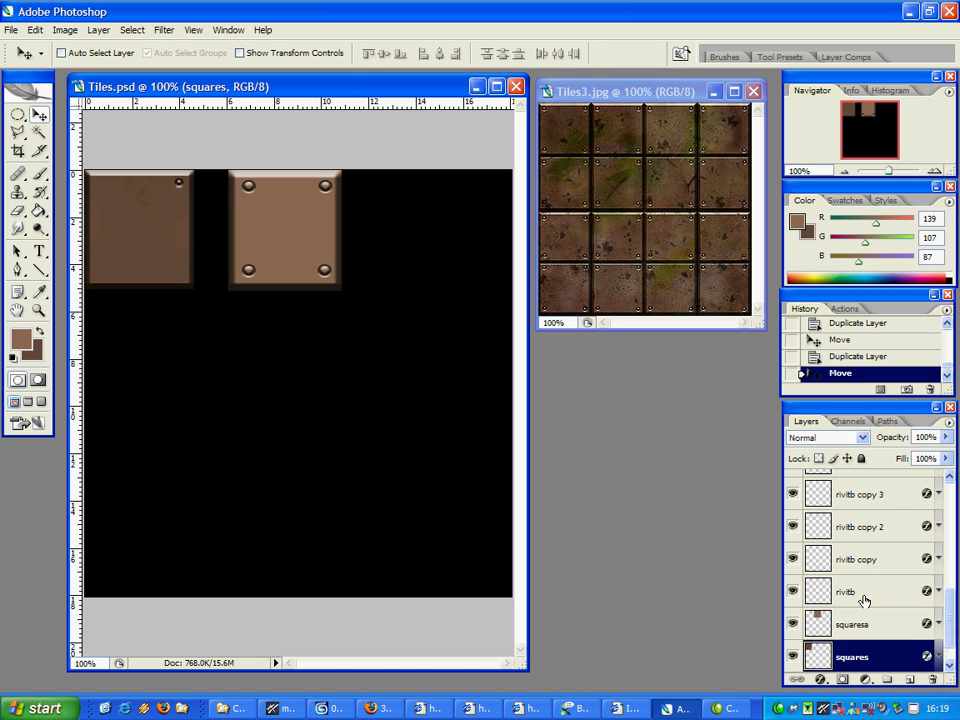
click(850, 558)
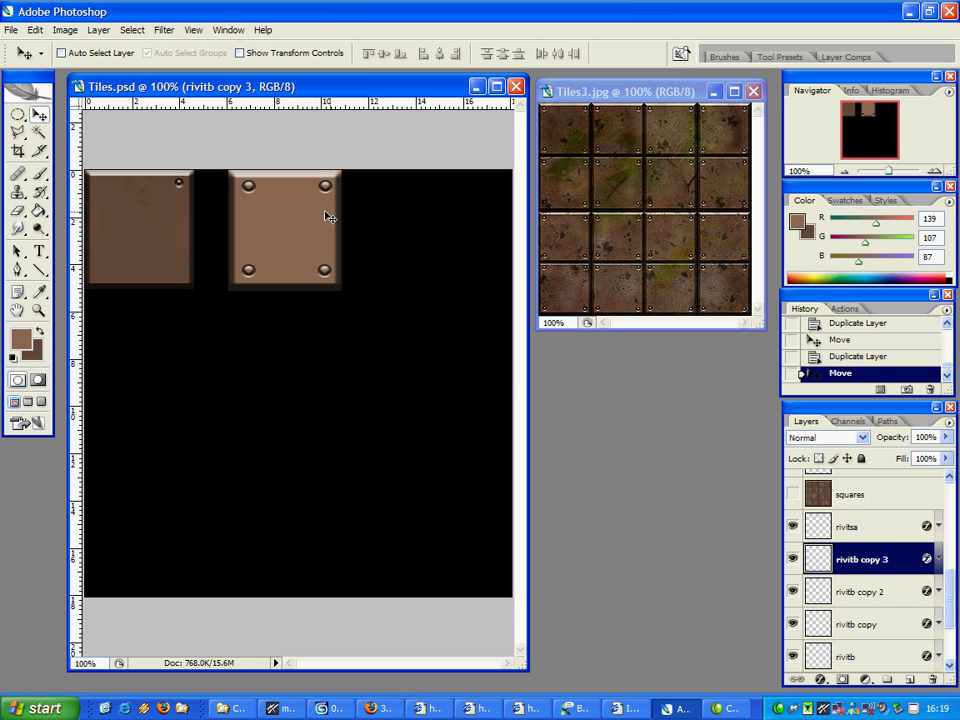
key(ctrl+e)
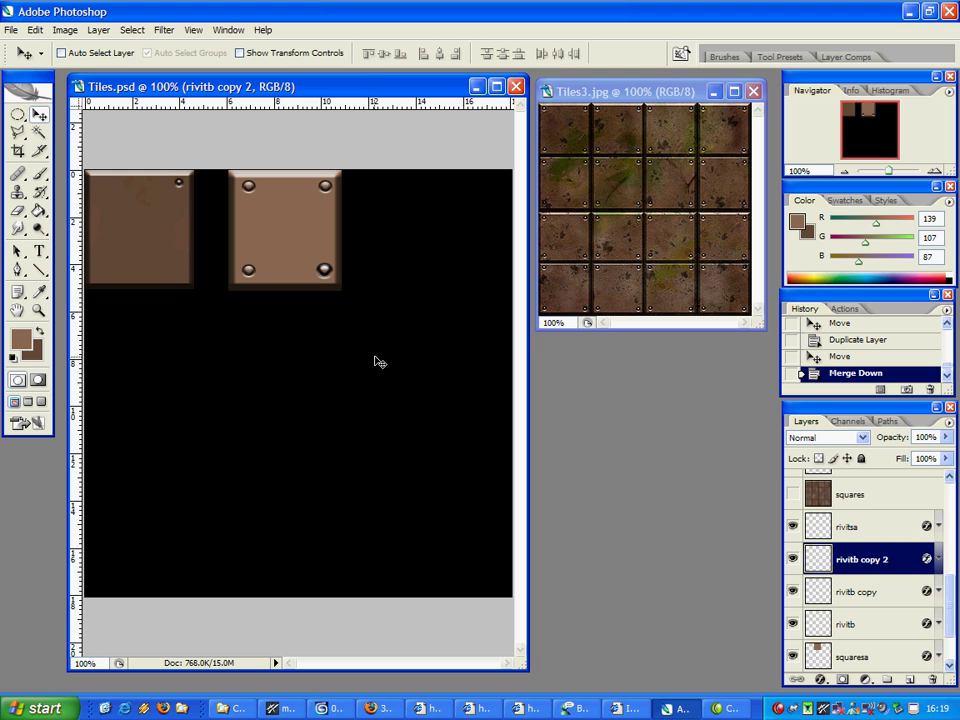
key(ctrl+z)
Step: Add a new empty layer directly above the squaresa layer
scroll(889, 593, down, 2)
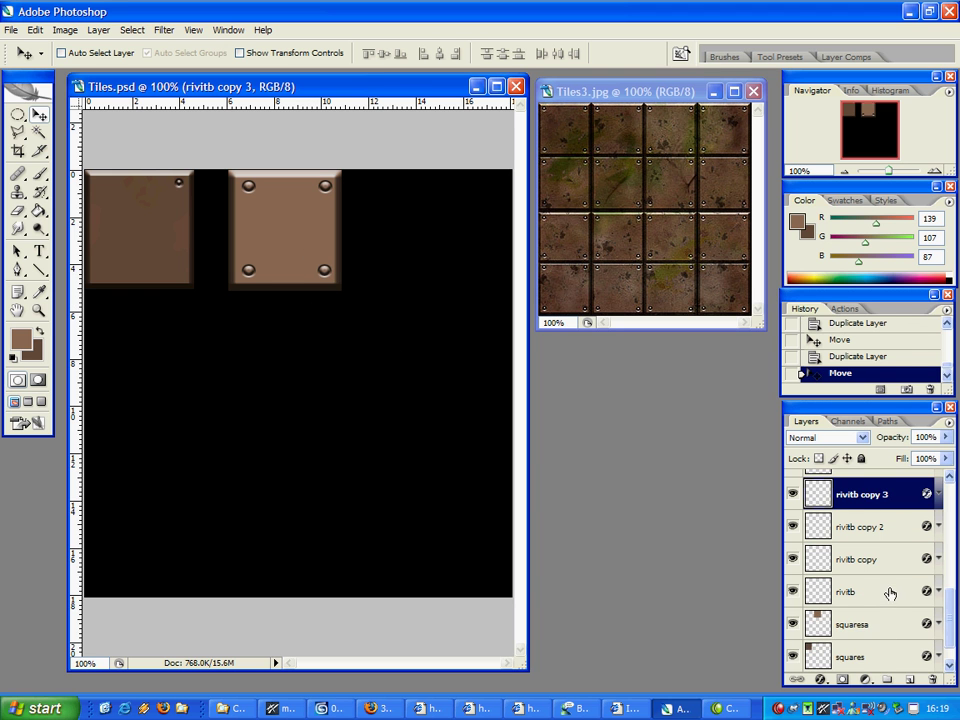
click(920, 622)
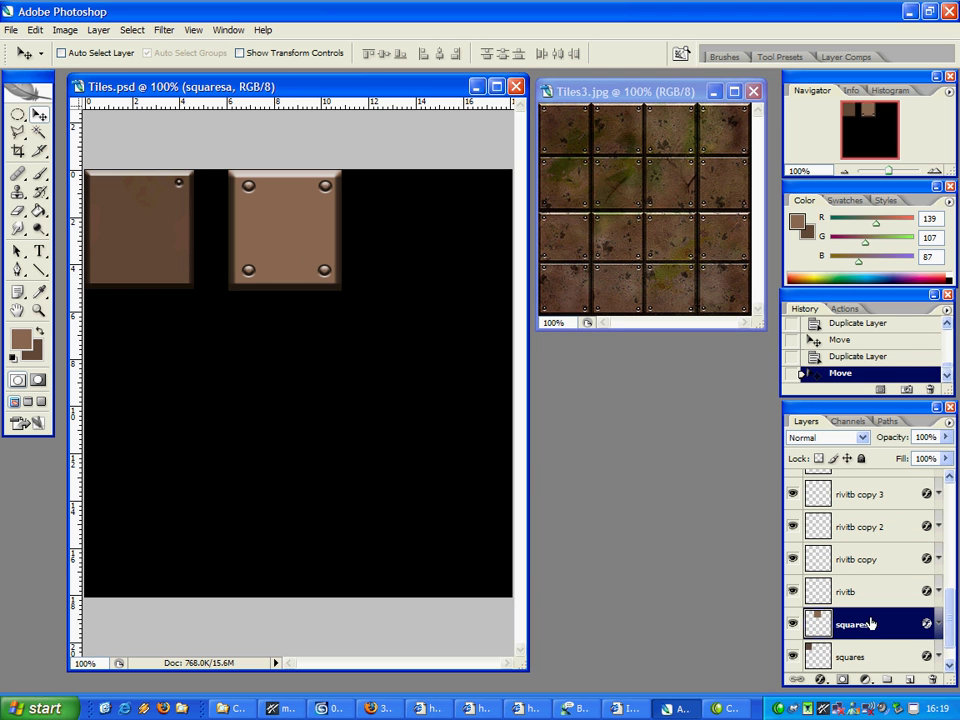
click(912, 680)
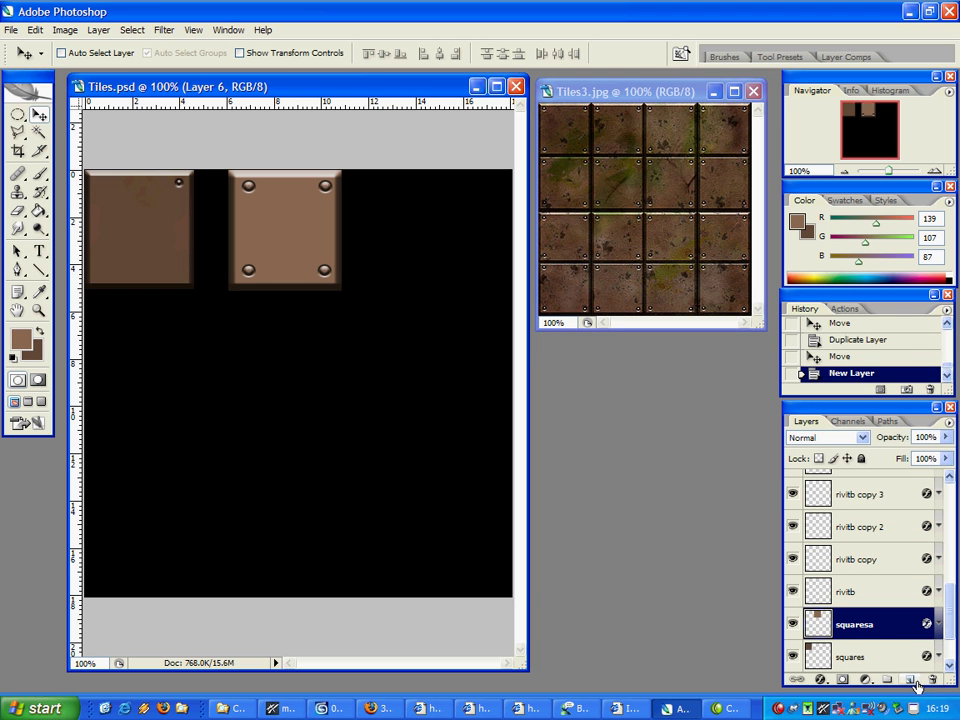
Step: Merge the rivitb layer and its three copies down, one after another, into the empty Layer 6
click(894, 600)
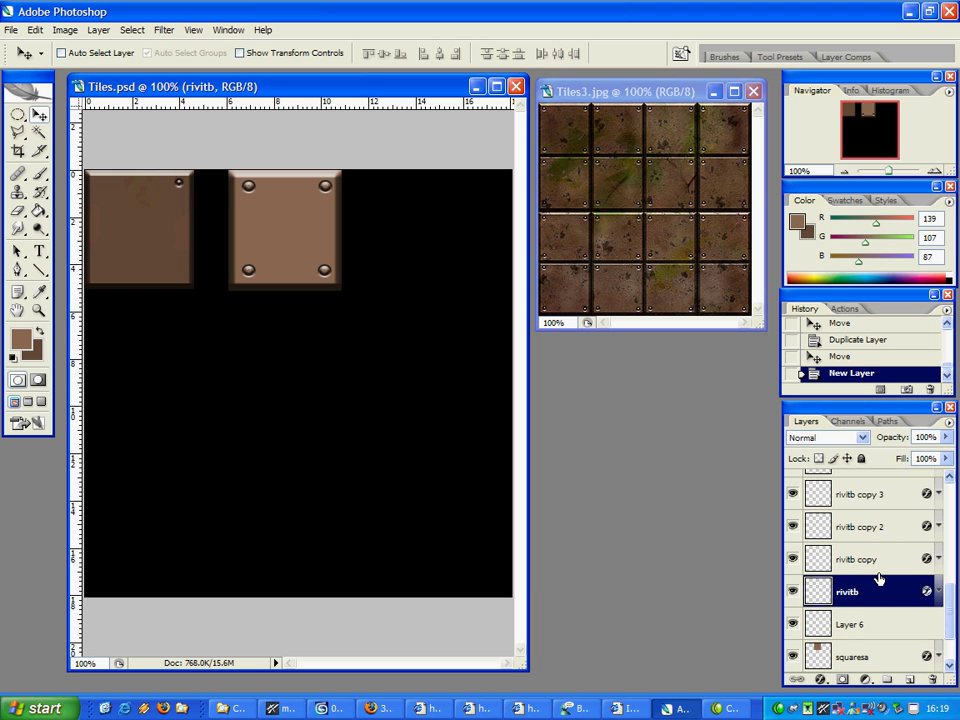
key(ctrl+e)
click(878, 570)
key(ctrl+e)
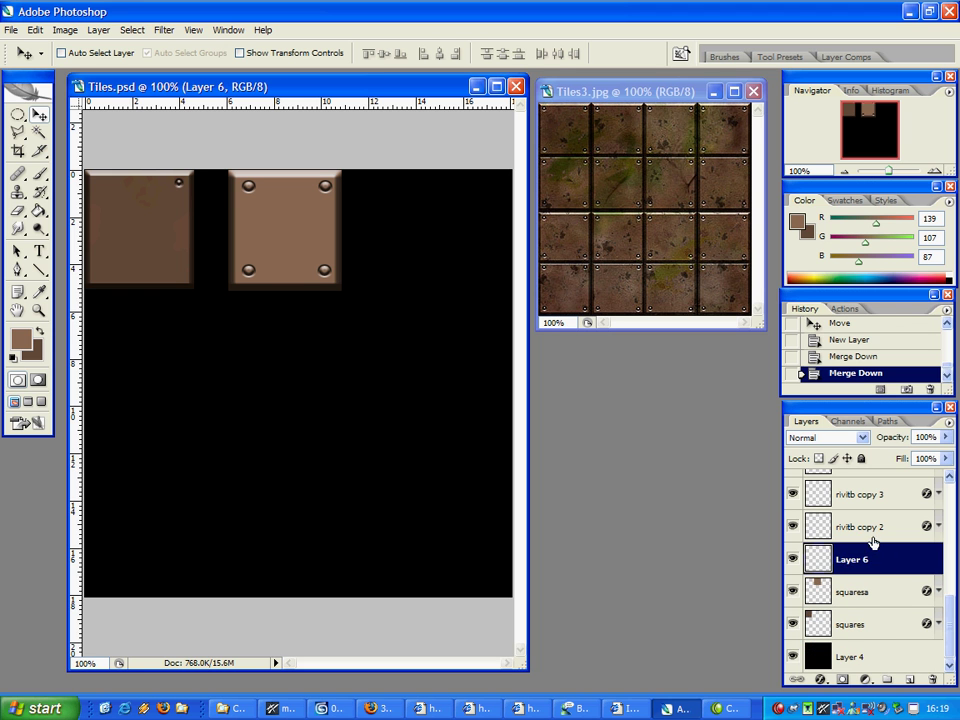
click(875, 530)
key(ctrl+e)
click(842, 524)
key(ctrl+e)
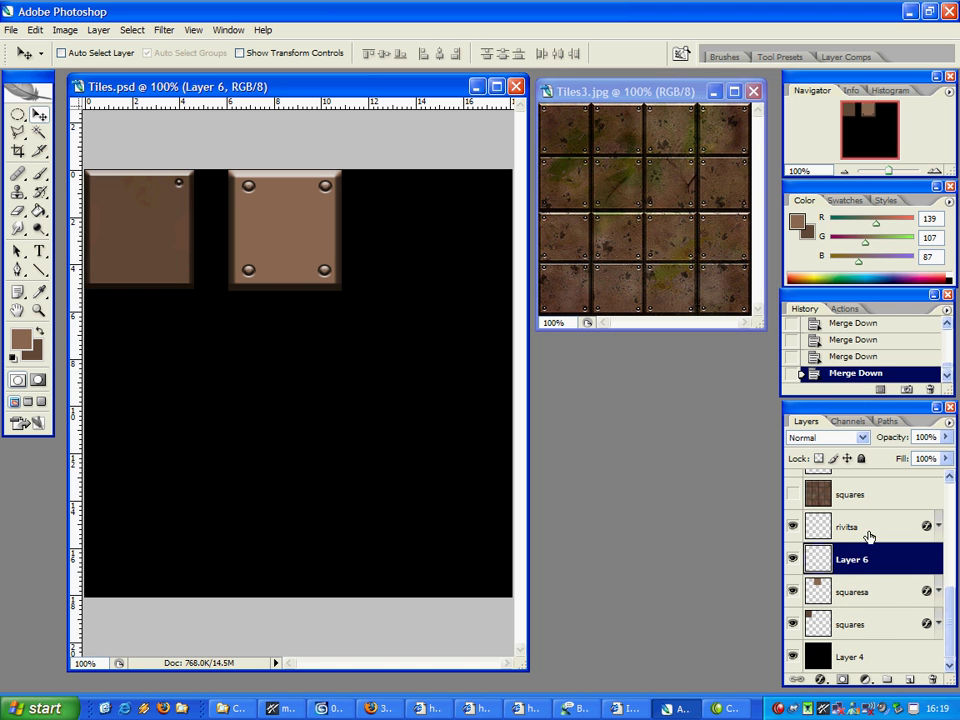
Step: Merge the rivets into squaresa, and merge that layer down into a new empty layer added above squares
key(ctrl+e)
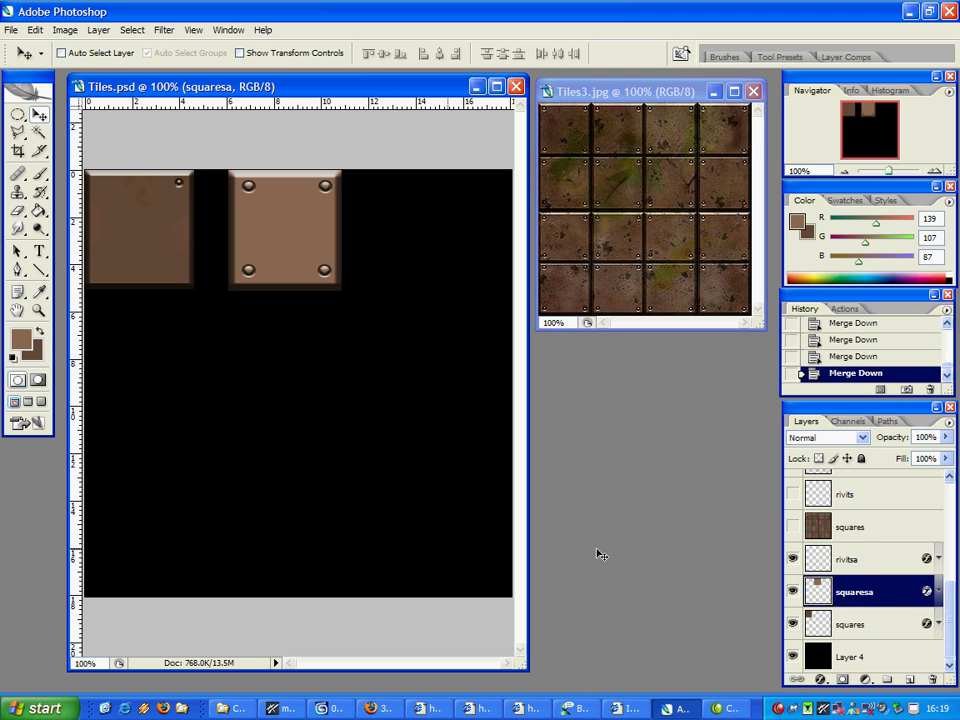
click(885, 622)
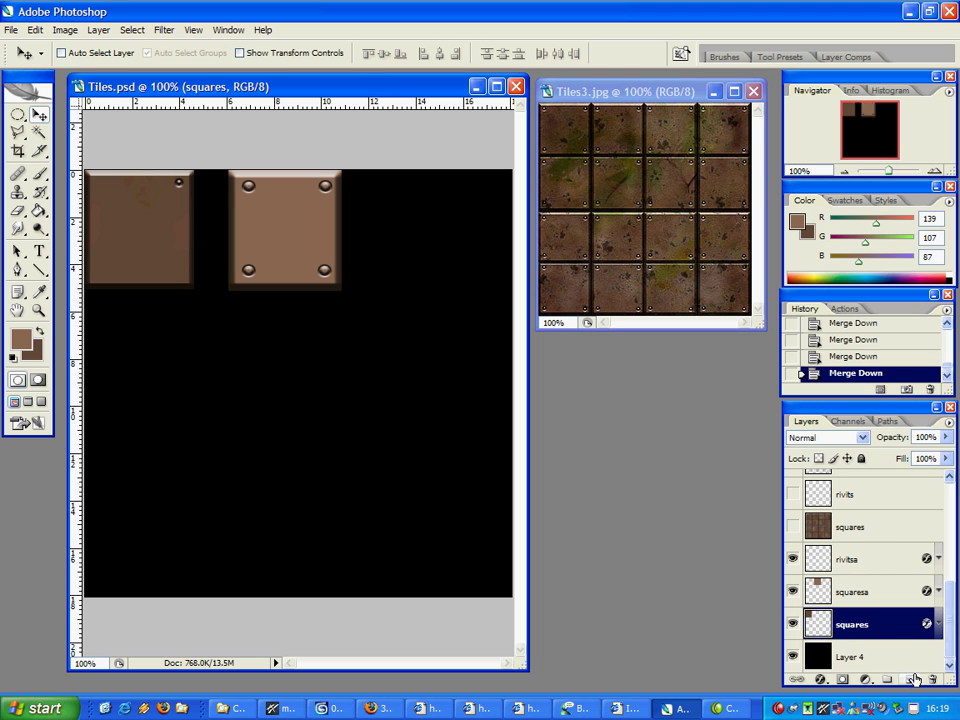
click(910, 679)
click(873, 596)
key(ctrl+e)
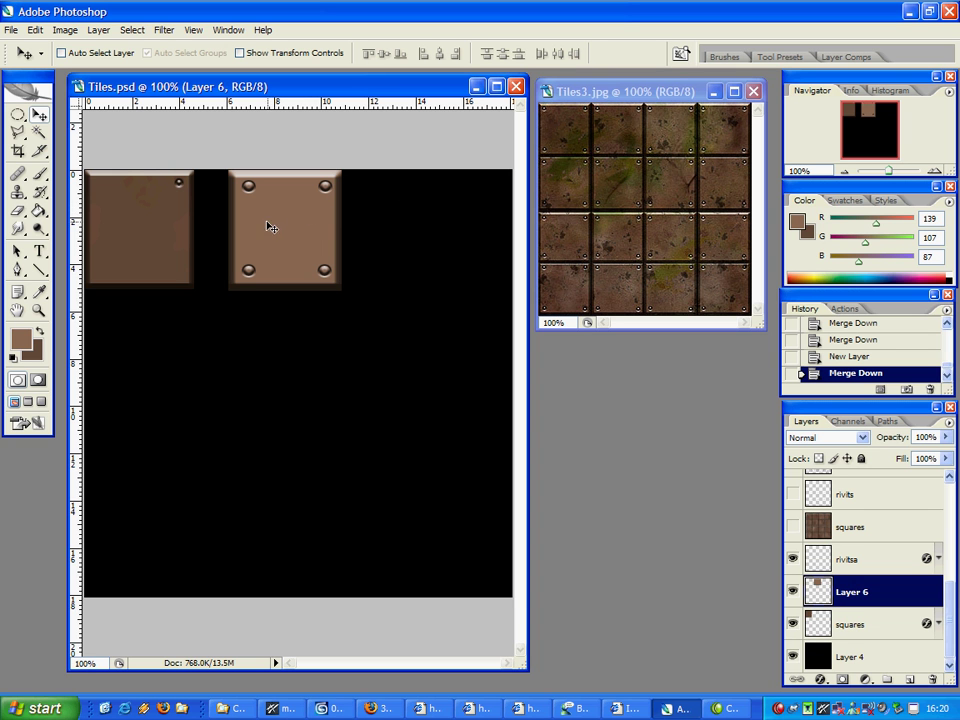
Step: Move the riveted tile against the darker tile, duplicate its layer and place the copy directly to its right
drag(299, 214, 268, 217)
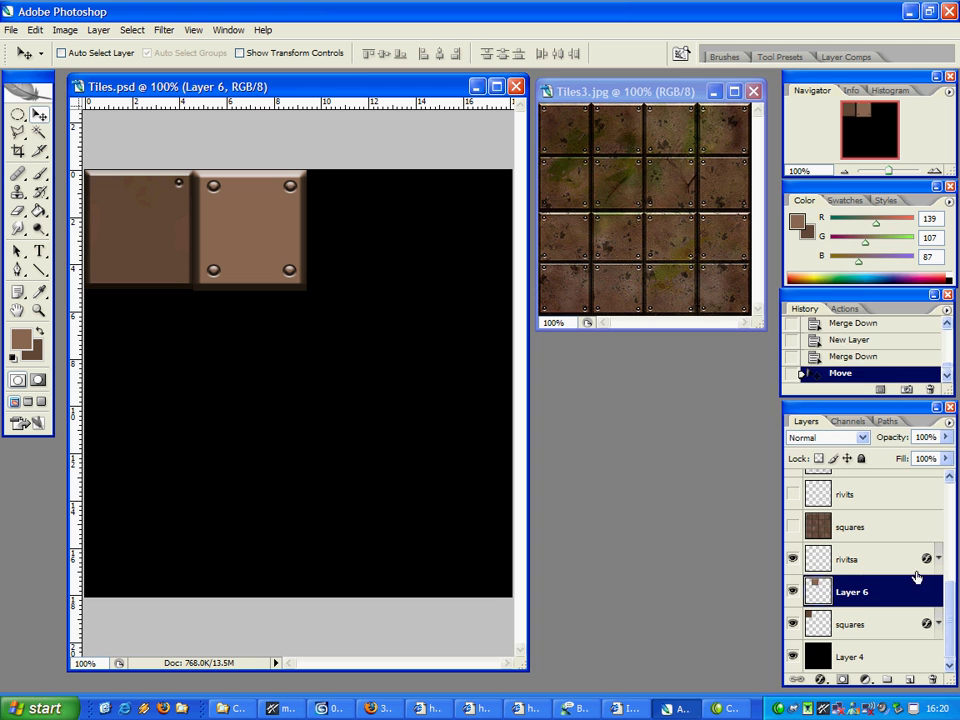
right_click(862, 588)
click(772, 309)
click(653, 218)
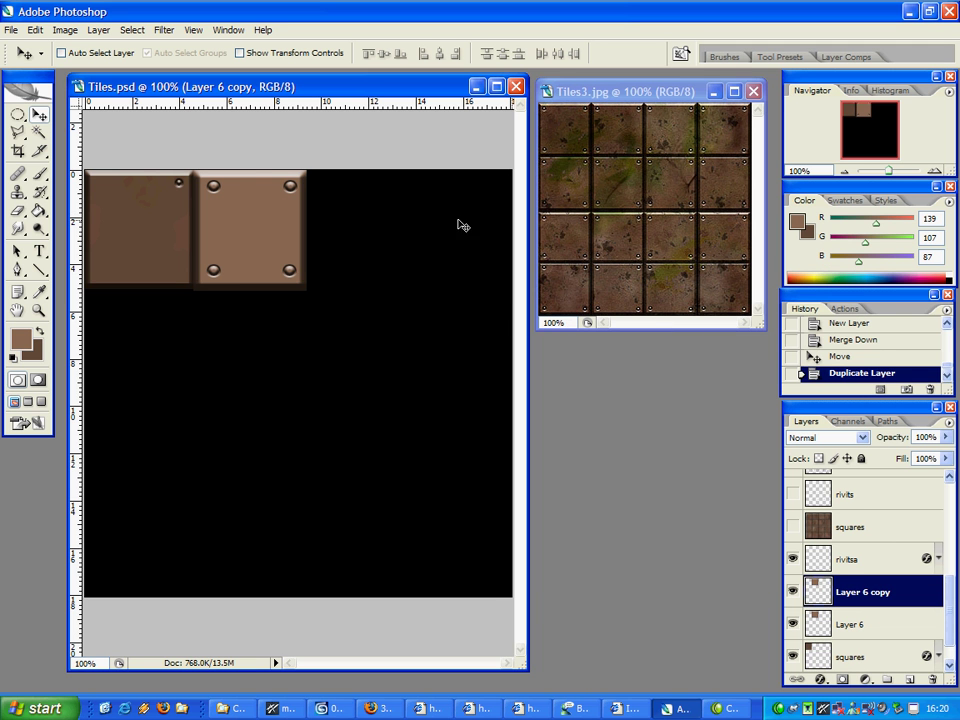
drag(213, 227, 329, 227)
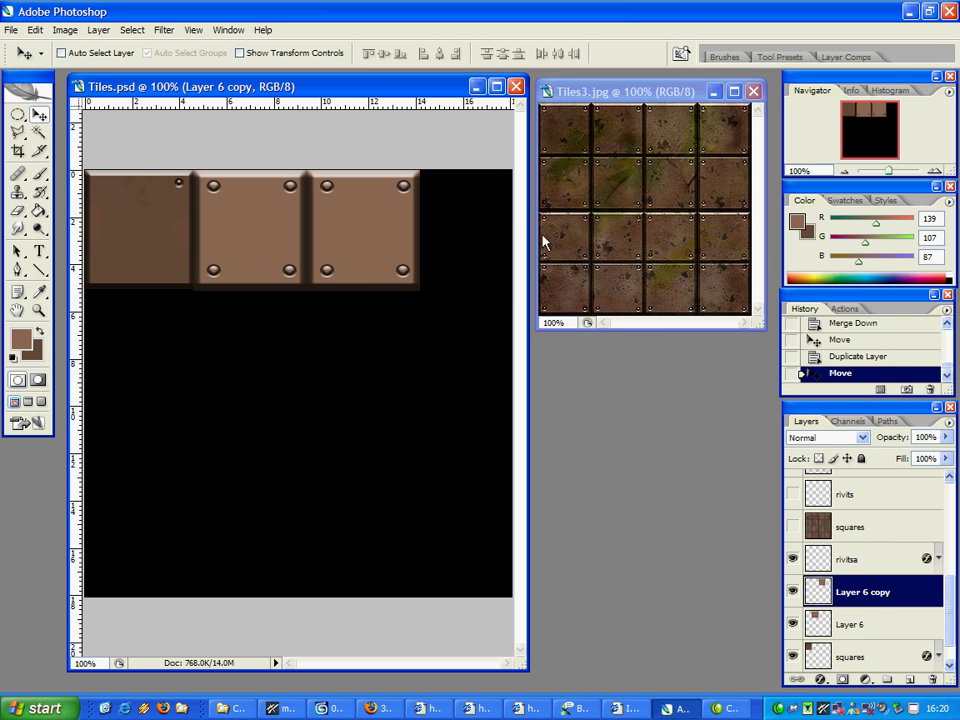
Step: Compare with the Tiles3.jpg reference, return to Tiles.psd and delete the Layer 6 copy and Layer 6 layers
click(696, 214)
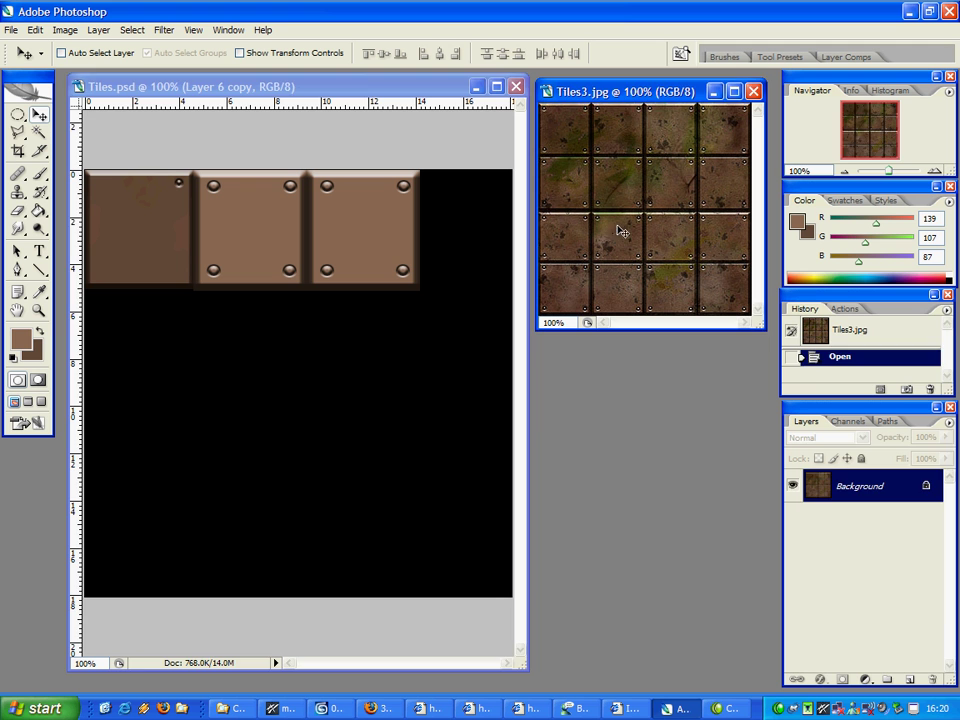
key(ctrl+Tab)
scroll(890, 648, down, 3)
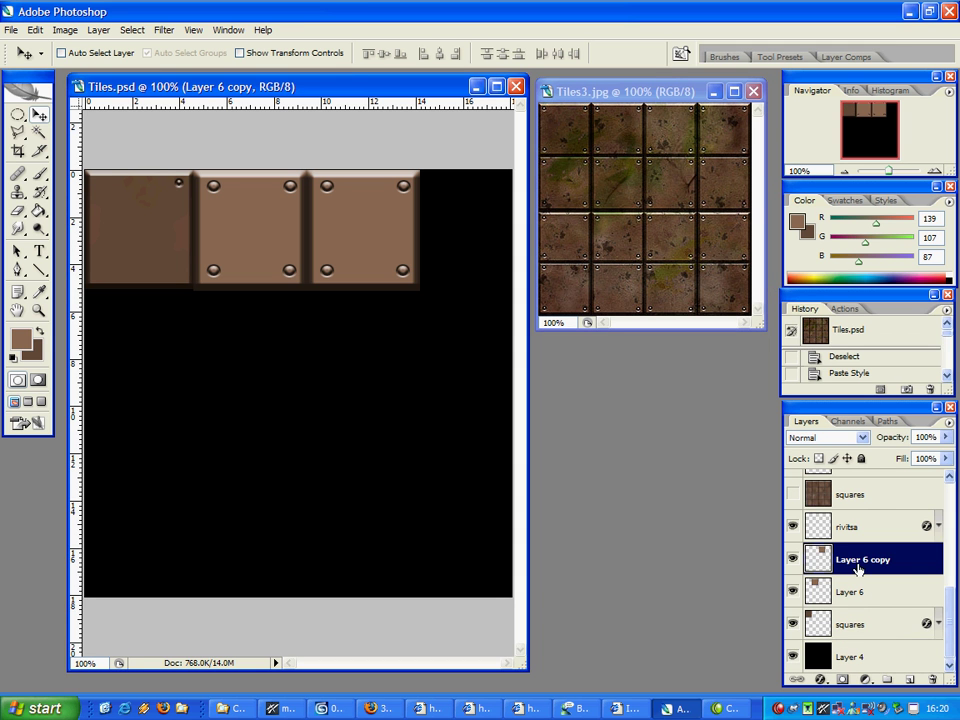
click(933, 681)
click(933, 681)
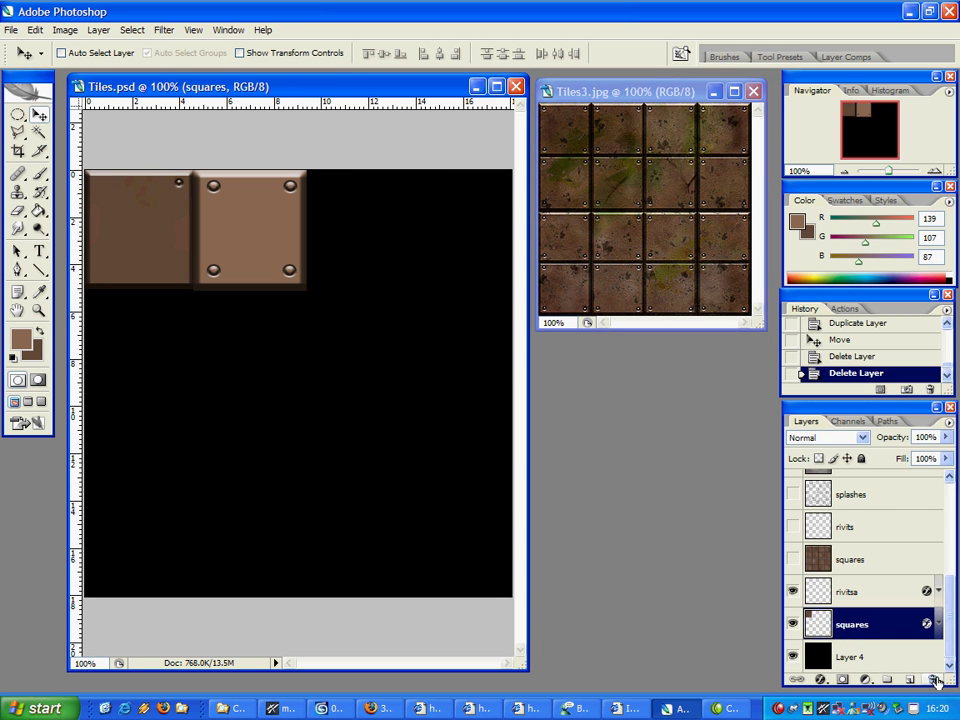
Step: Hide the single-tile squares layer and rivitsa, and show and select the squares layer containing the full tile grid
click(793, 625)
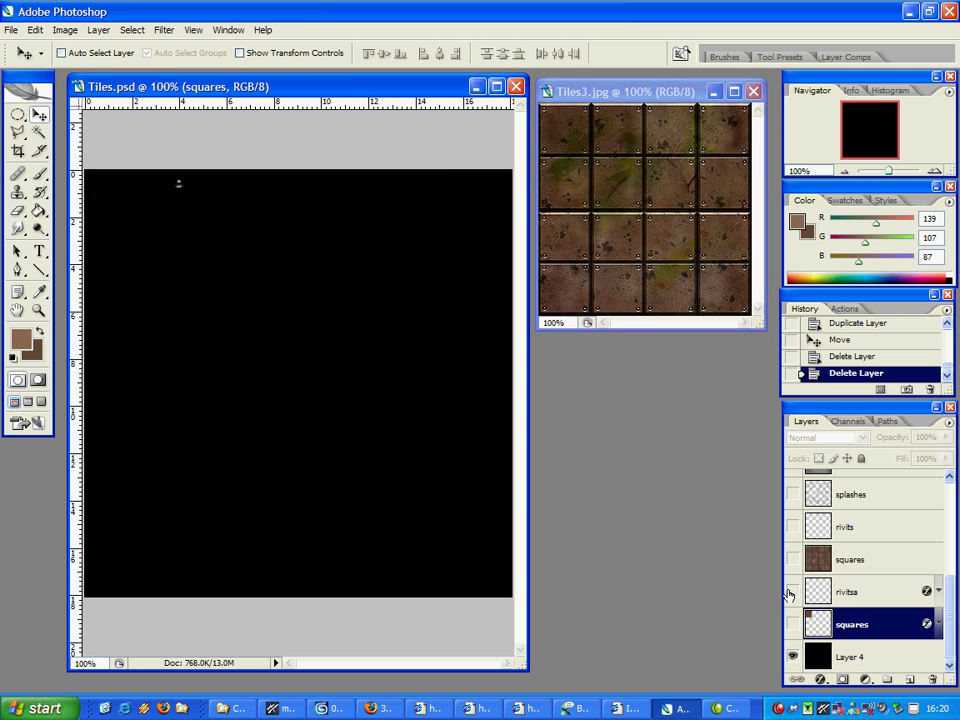
click(793, 559)
click(850, 559)
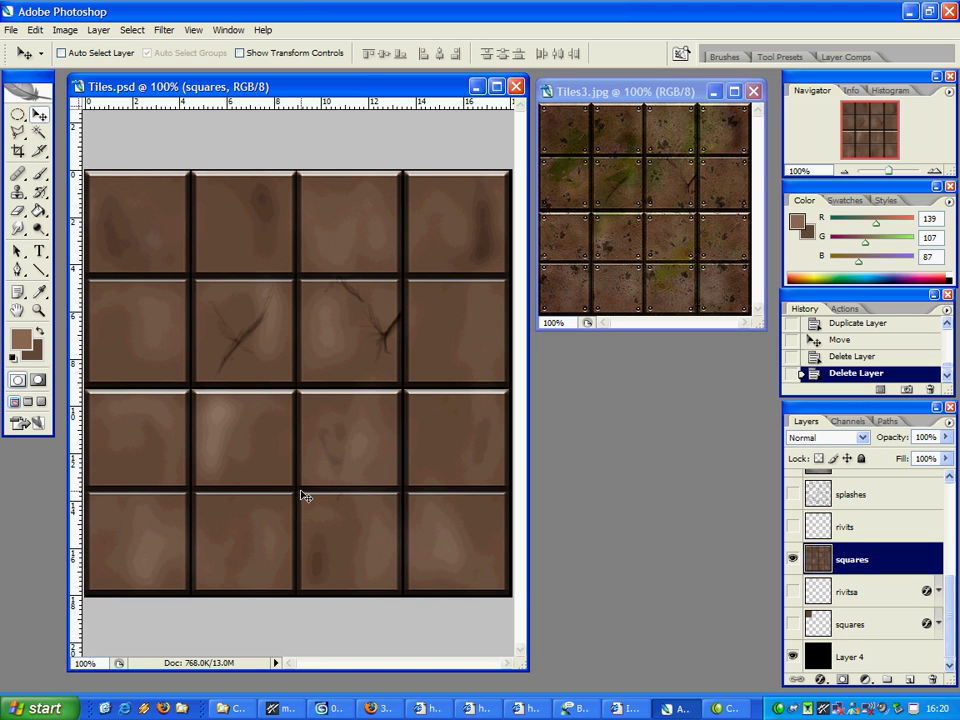
Step: Burn thin dark cracks into the second tile of the third row on the squares layer with the Burn tool
click(39, 229)
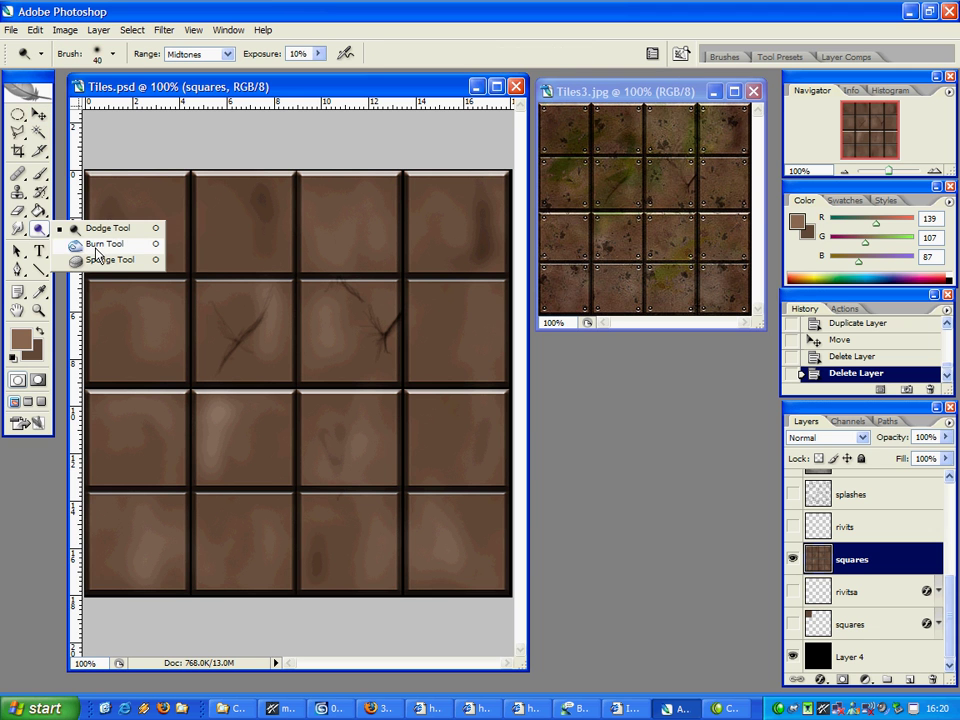
click(104, 244)
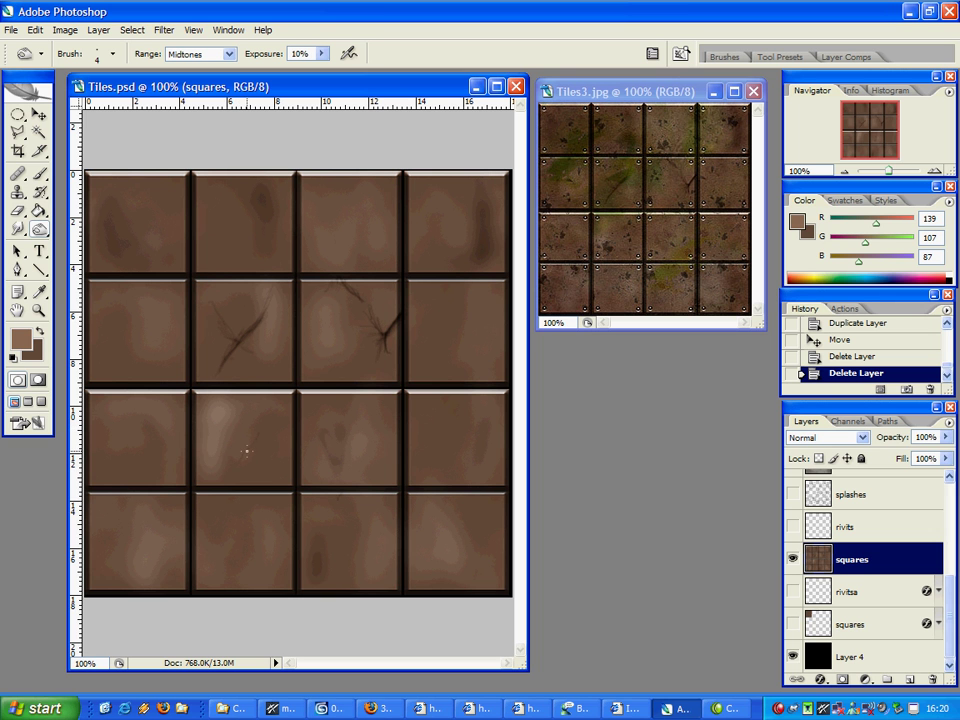
drag(221, 465, 240, 453)
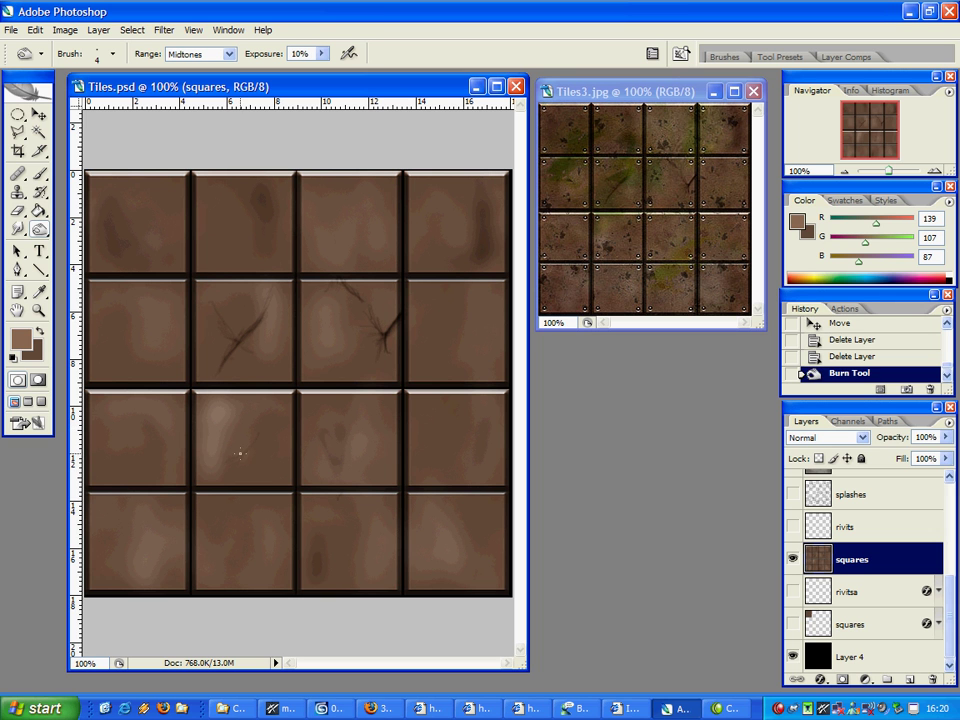
click(269, 413)
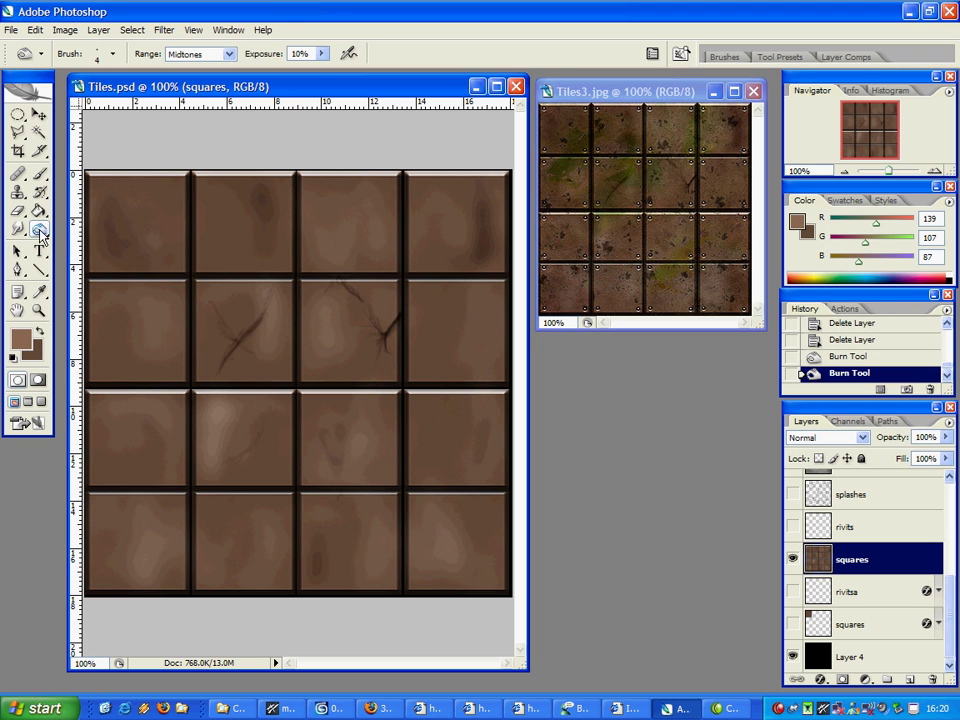
click(18, 229)
click(40, 229)
drag(245, 450, 305, 378)
Step: Show the rivits layer, compare the riveted grid with the Tiles3.jpg reference, and return to Tiles.psd
click(792, 527)
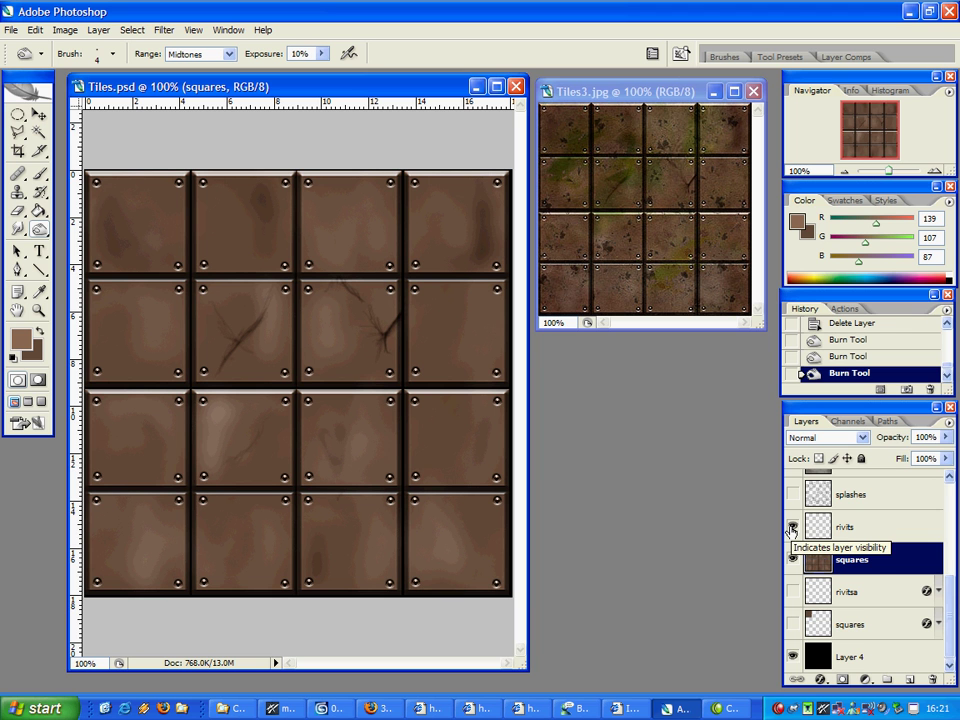
click(625, 92)
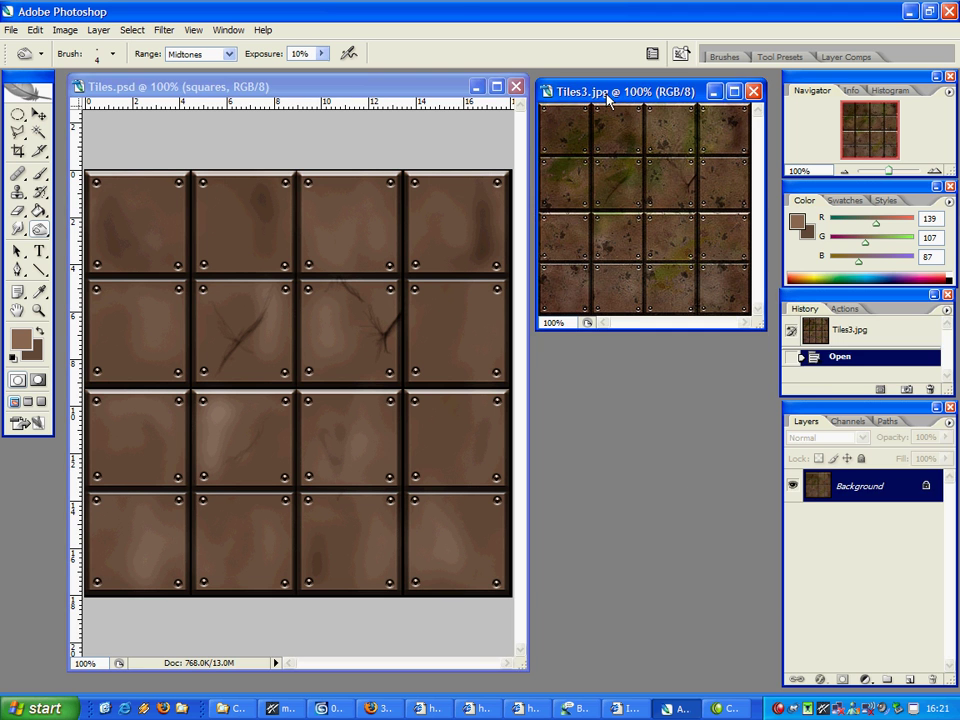
click(354, 88)
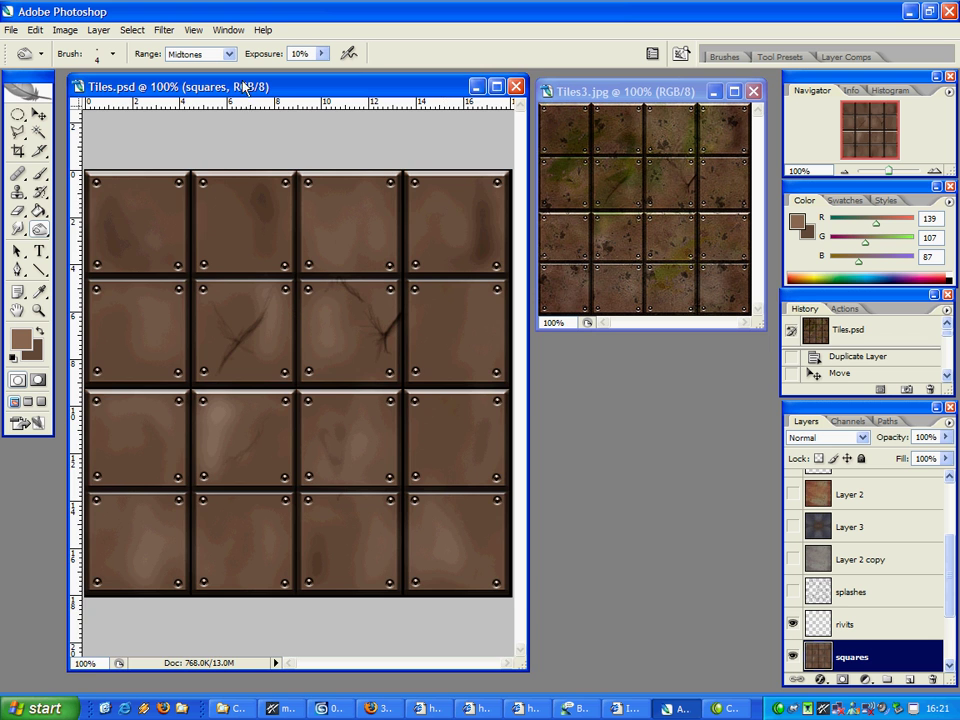
drag(180, 86, 185, 94)
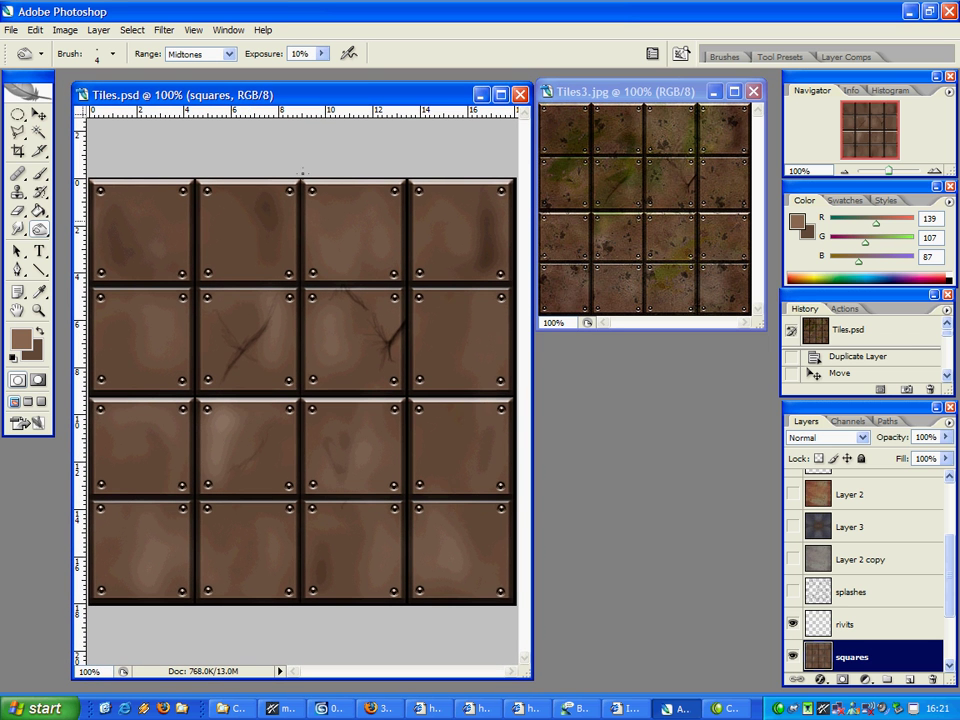
Step: Select and show the splashes layer, and review its blend mode options while keeping Darken
click(846, 594)
click(794, 594)
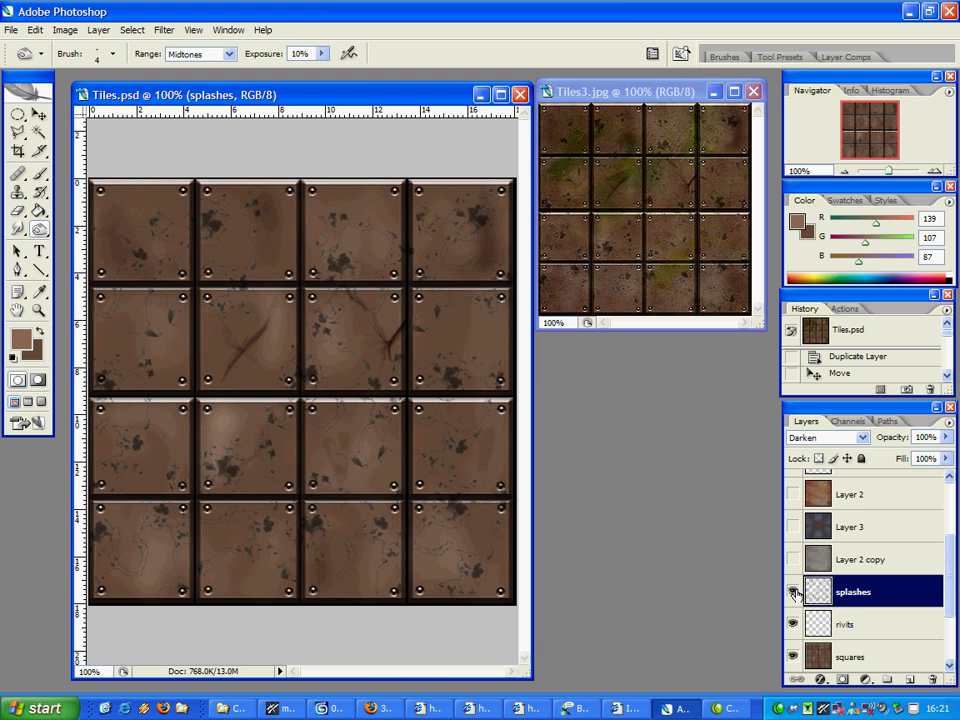
click(793, 592)
click(848, 440)
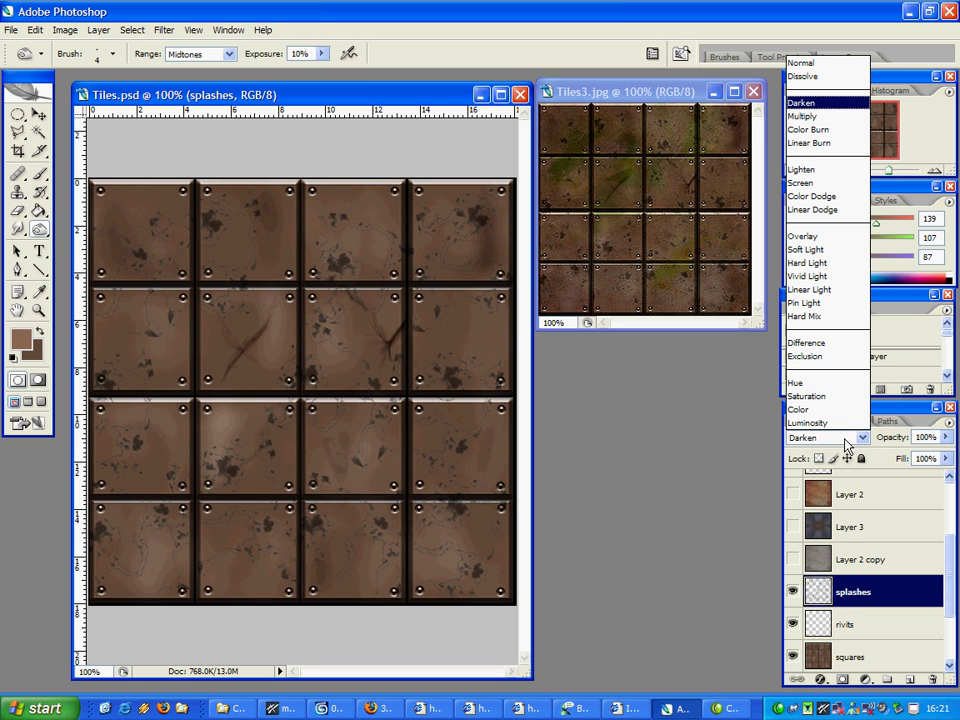
click(846, 445)
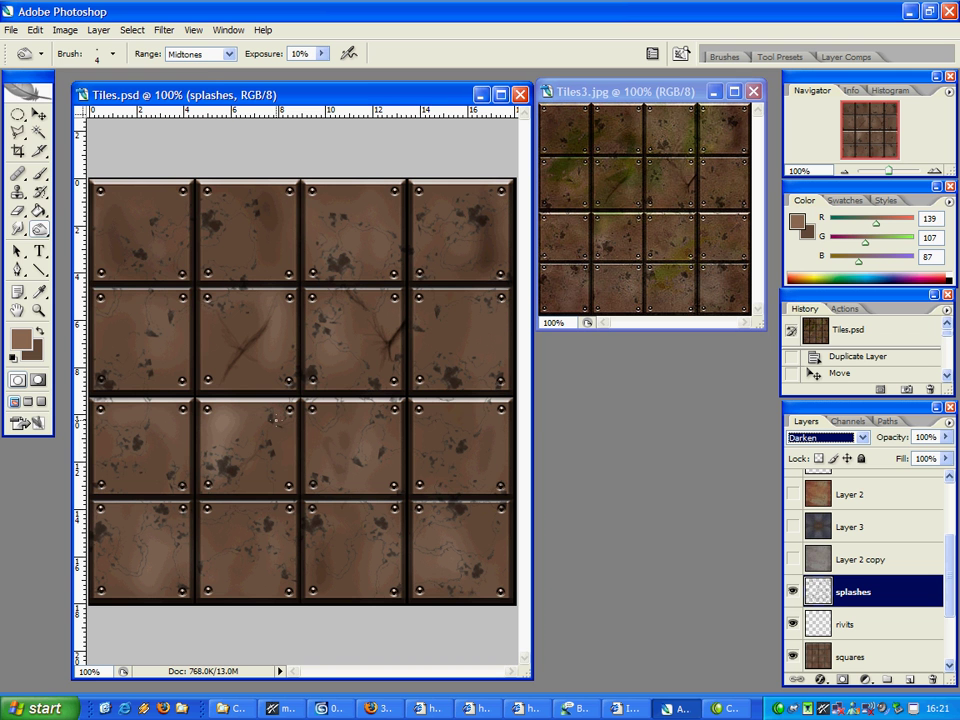
Step: Create a new 512 x 512 pixel RGB document at 72 pixels/inch with transparent background contents
click(11, 30)
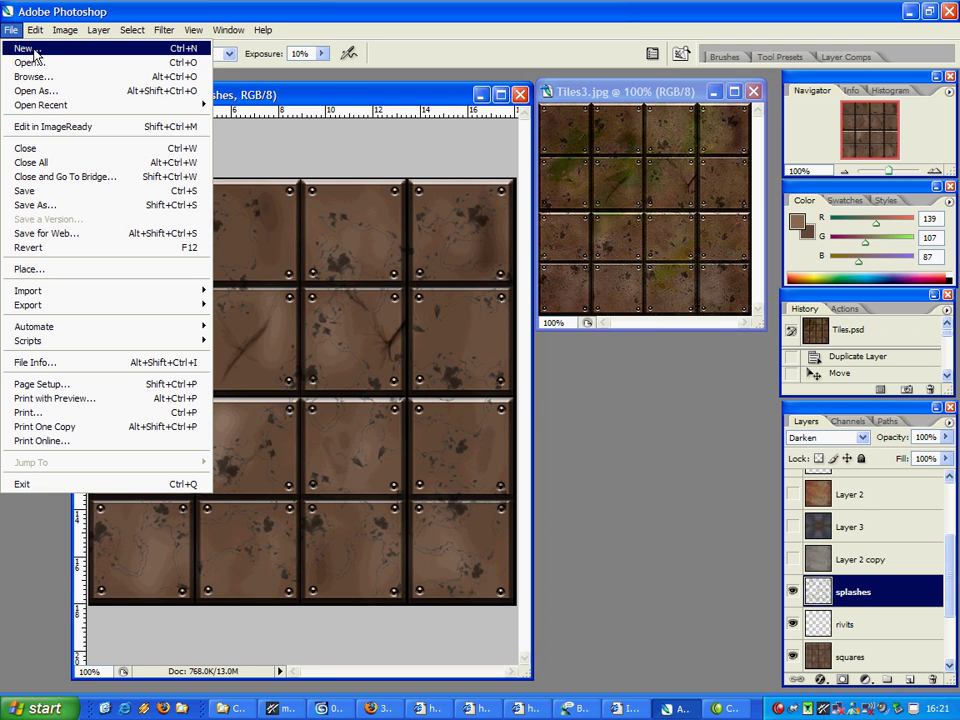
click(34, 50)
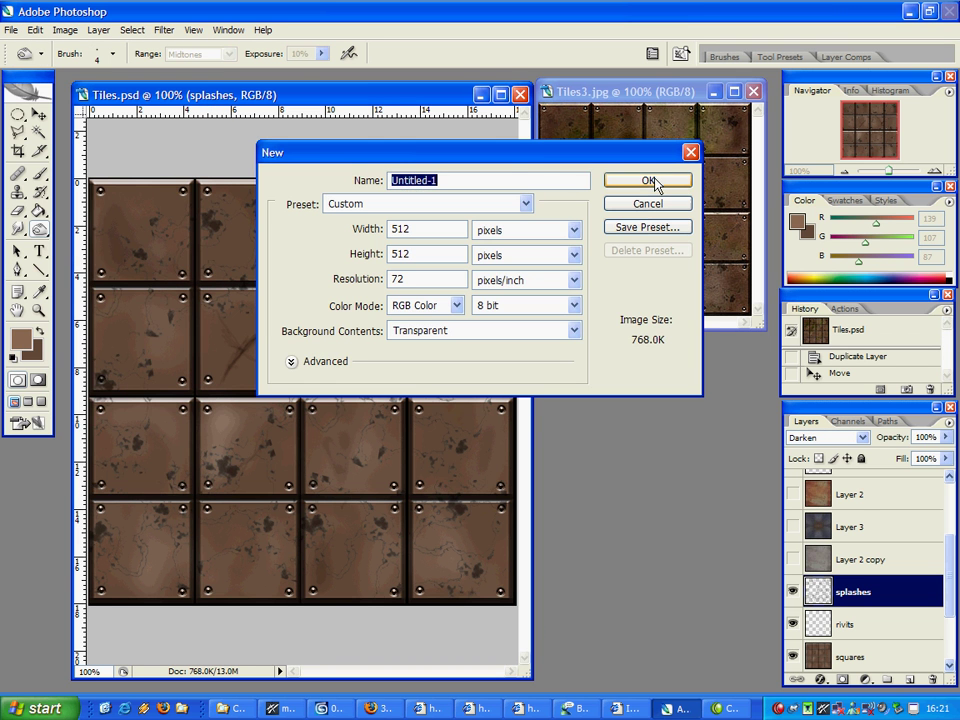
click(648, 180)
click(24, 346)
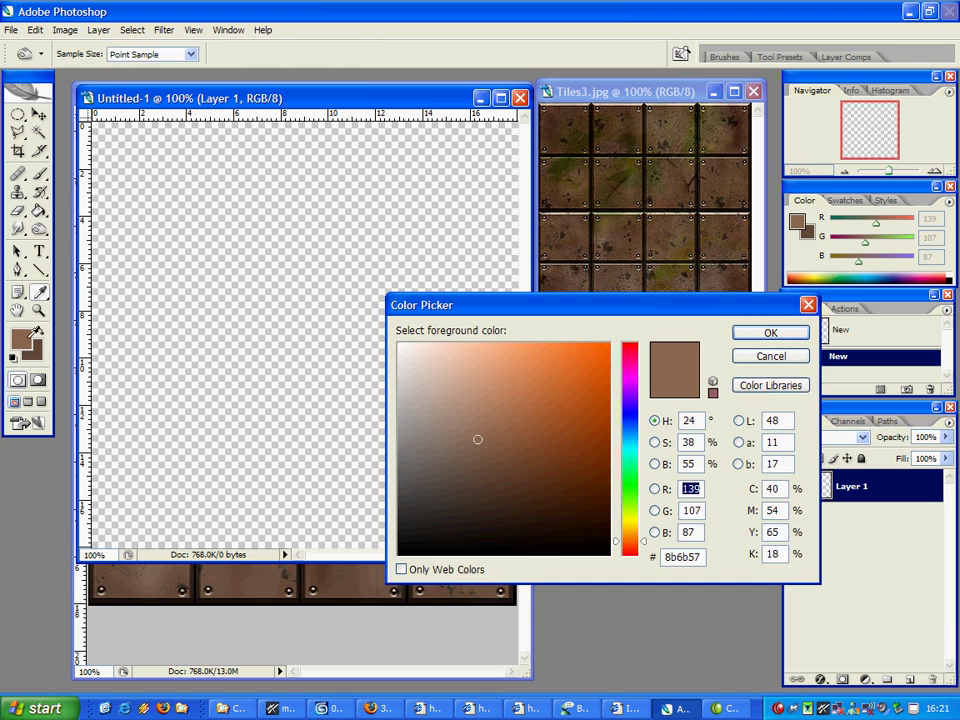
click(785, 360)
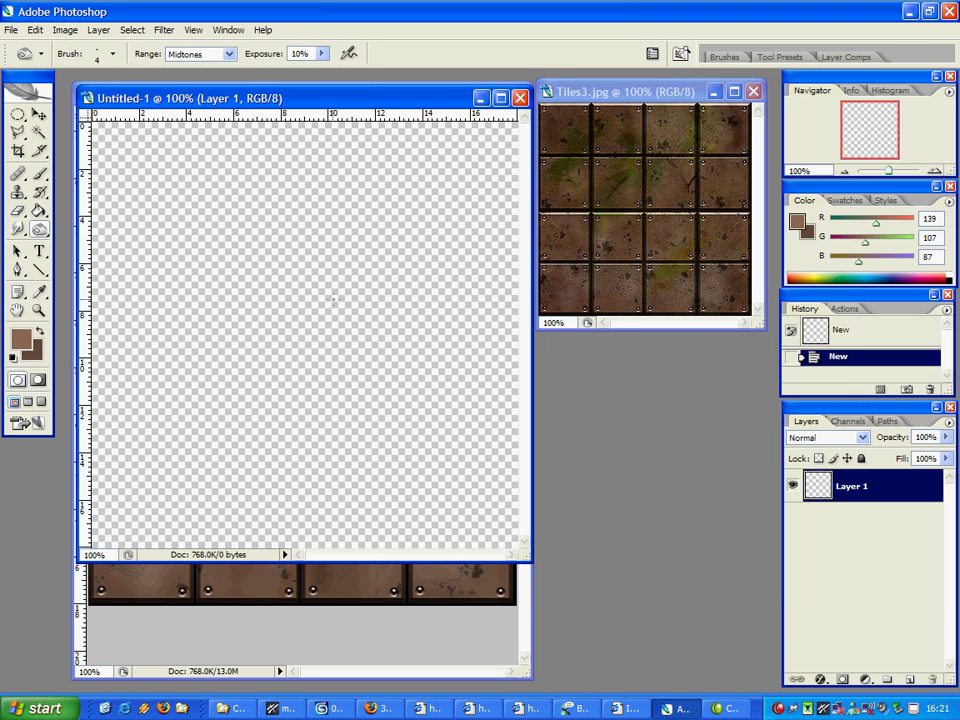
Step: Set the foreground color to white and the background to black, and fill Layer 1 with the Clouds filter
key(d)
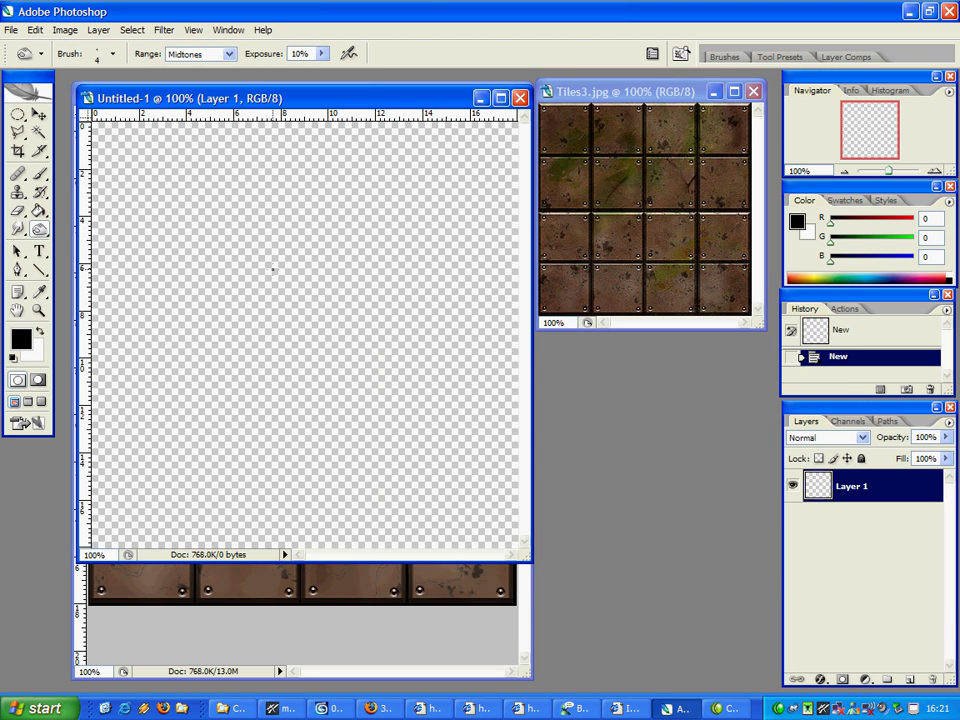
key(x)
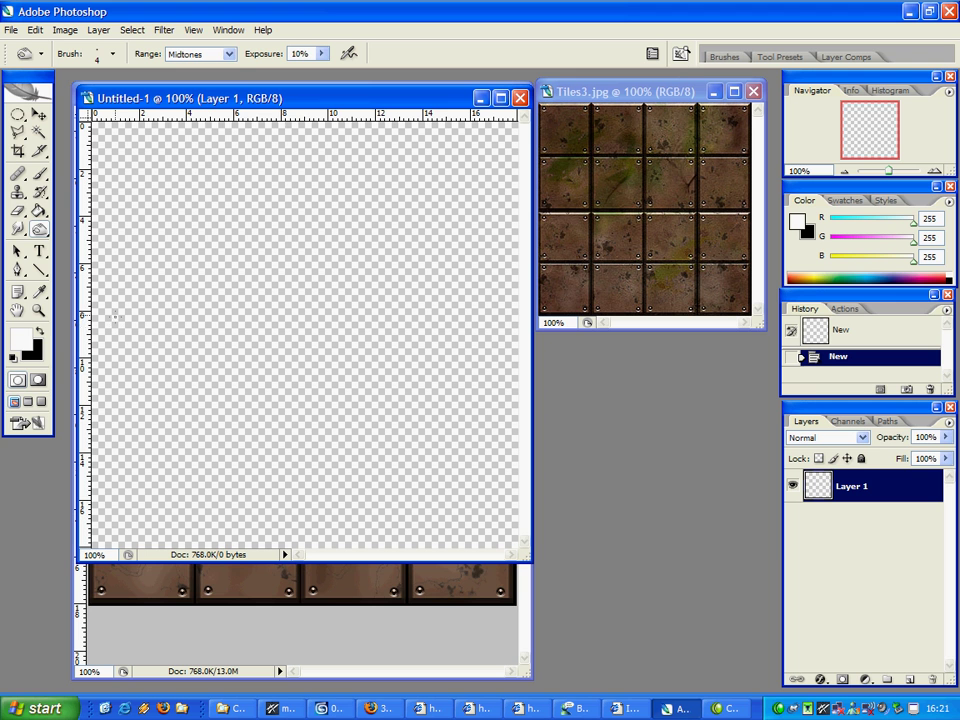
click(164, 30)
mouse_move(252, 243)
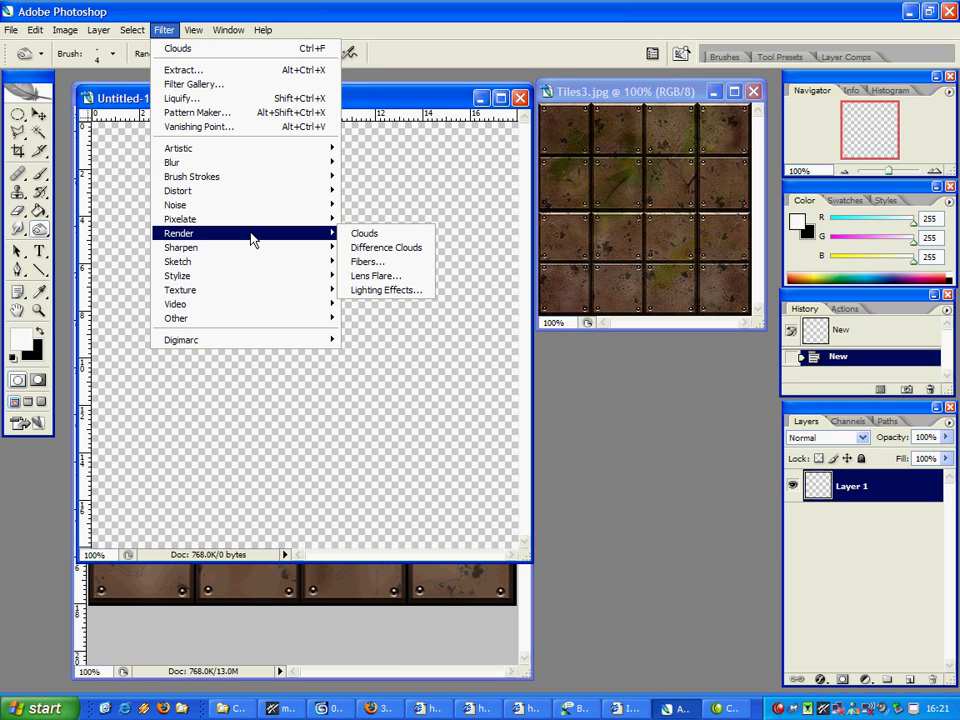
click(364, 234)
Step: Apply the Difference Clouds filter to the cloud layer and invert its colors
click(164, 30)
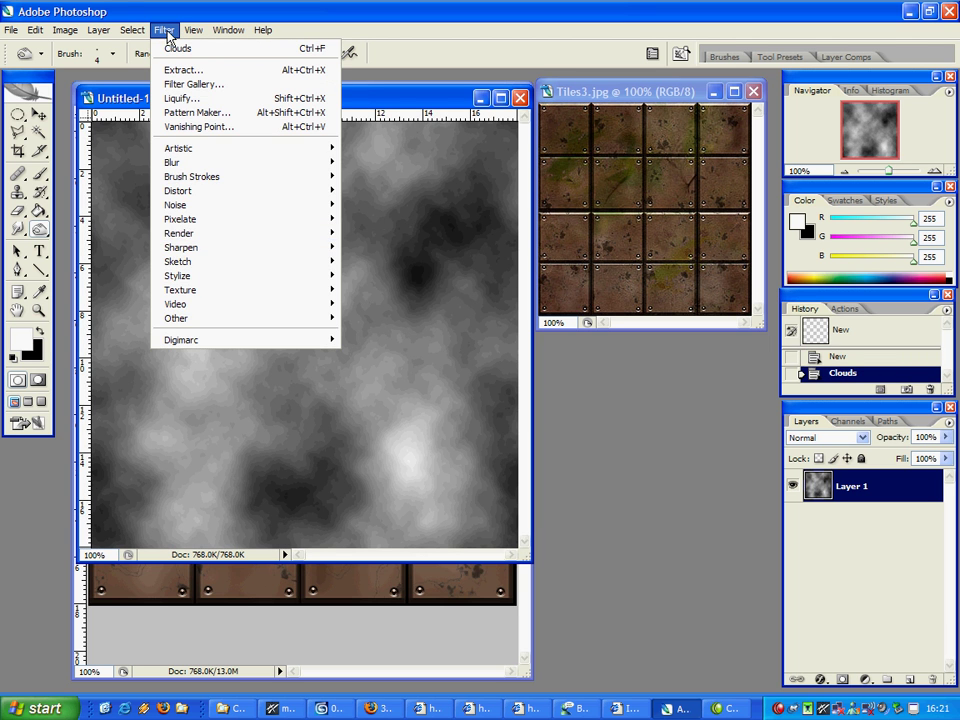
mouse_move(192, 236)
click(366, 247)
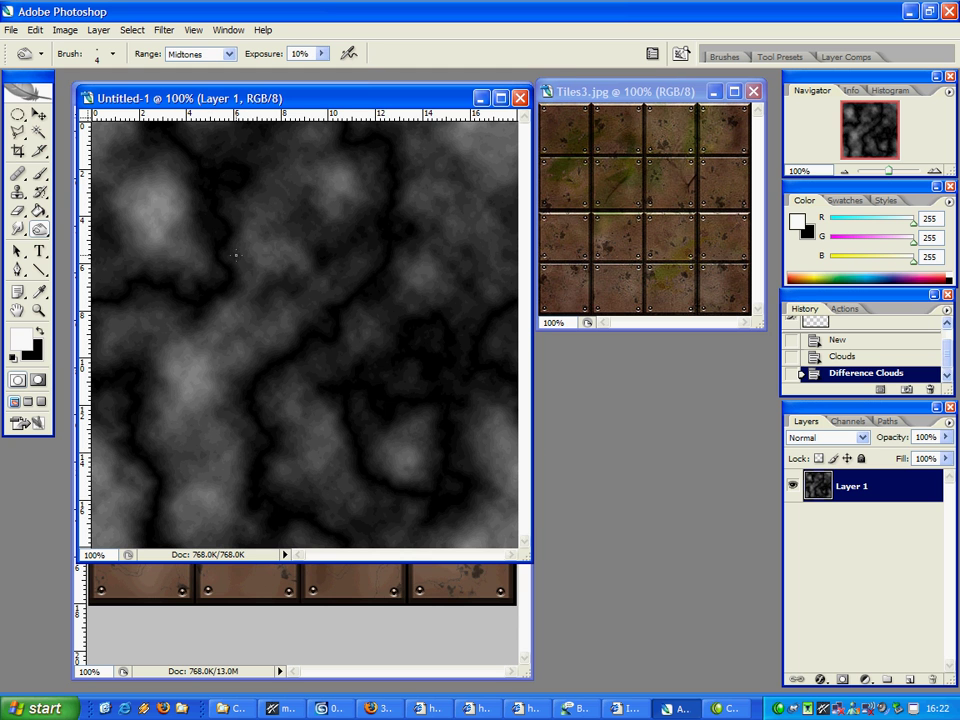
key(ctrl+i)
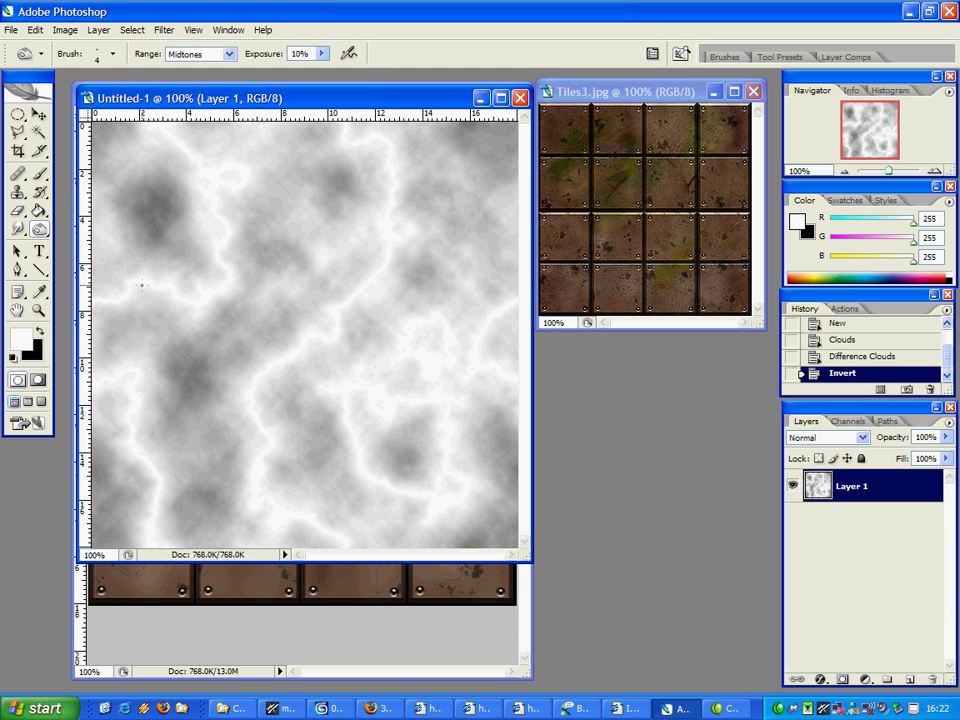
Step: Adjust the inverted clouds with Levels, setting the black input level to 233 and the midtones to 0.10
click(97, 30)
mouse_move(66, 30)
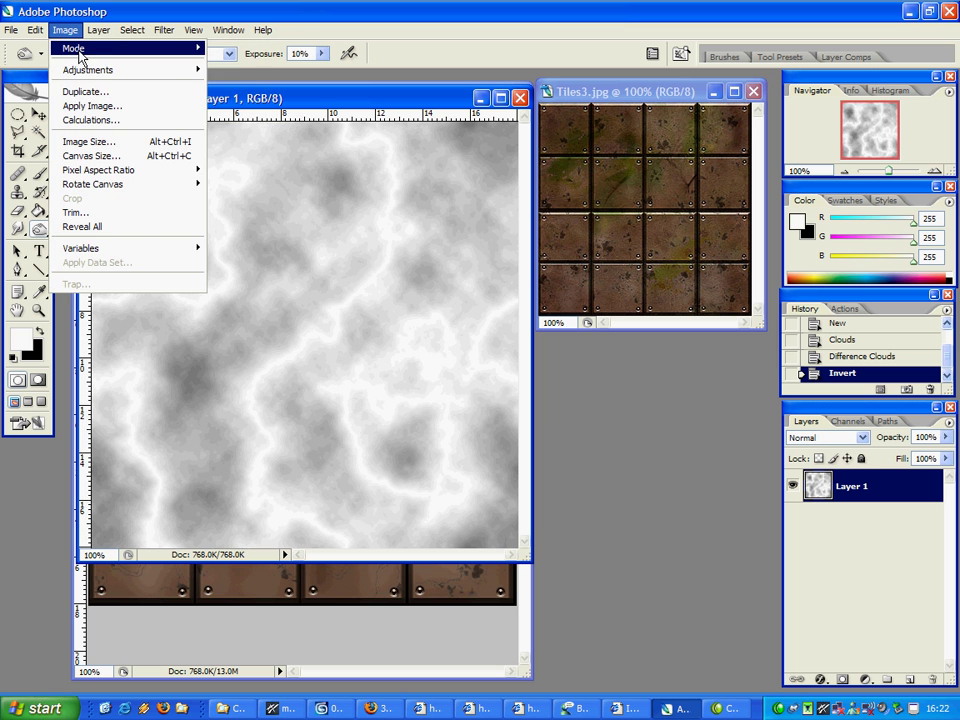
mouse_move(74, 74)
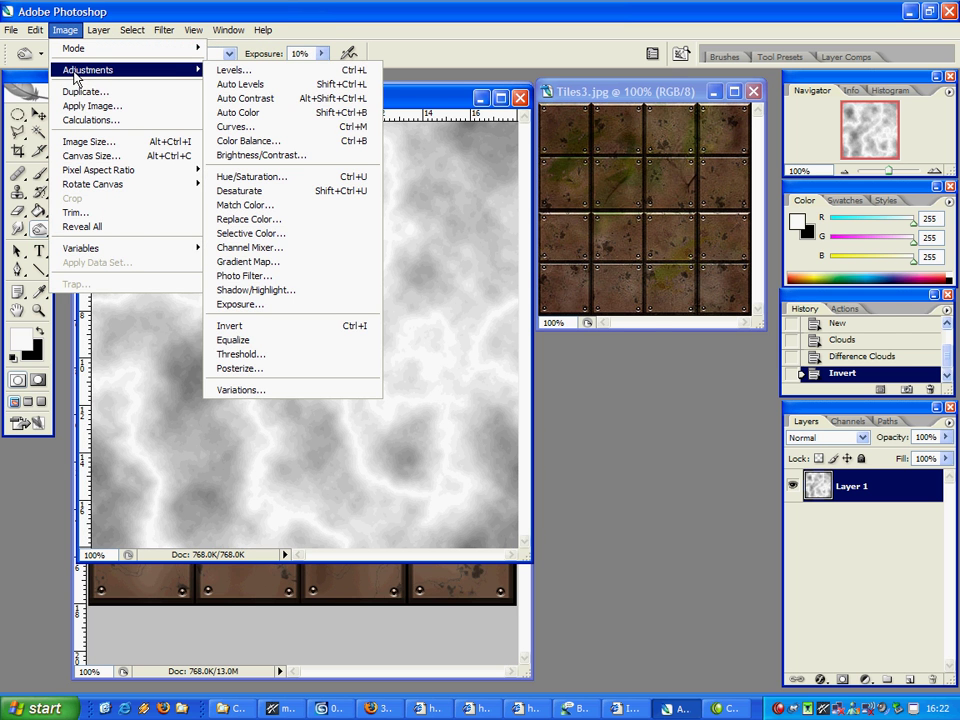
click(275, 72)
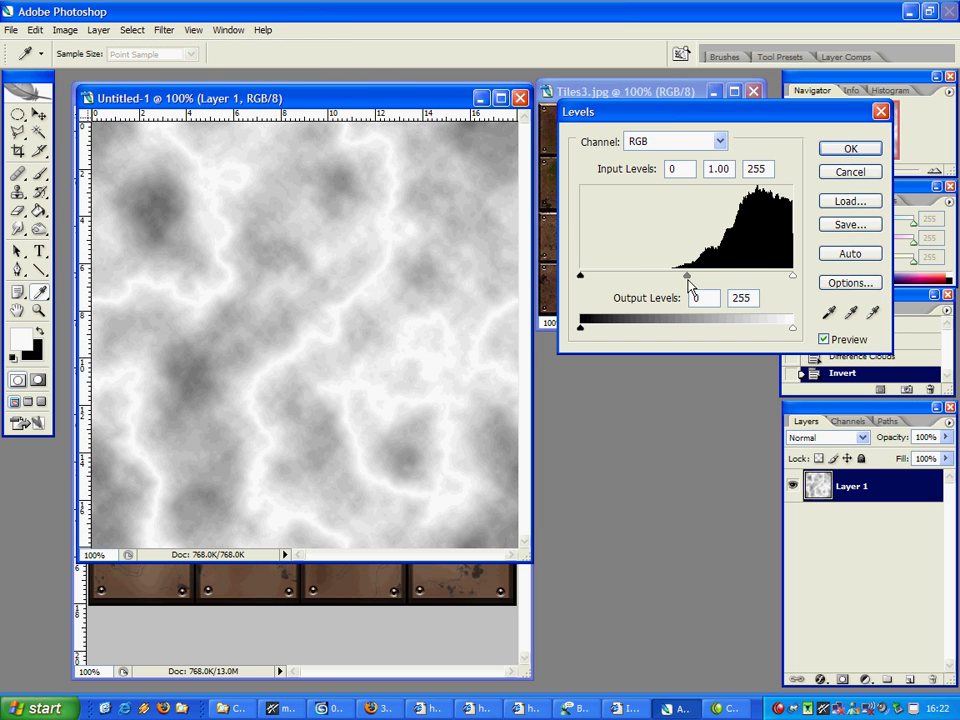
drag(689, 282, 782, 279)
drag(583, 283, 776, 294)
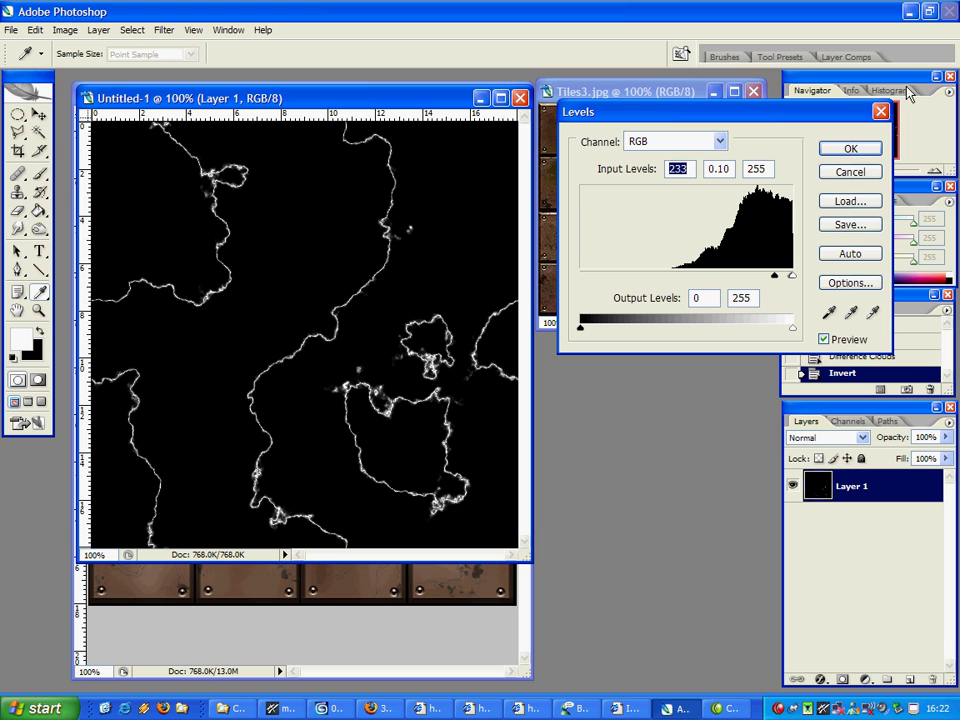
click(847, 149)
key(o)
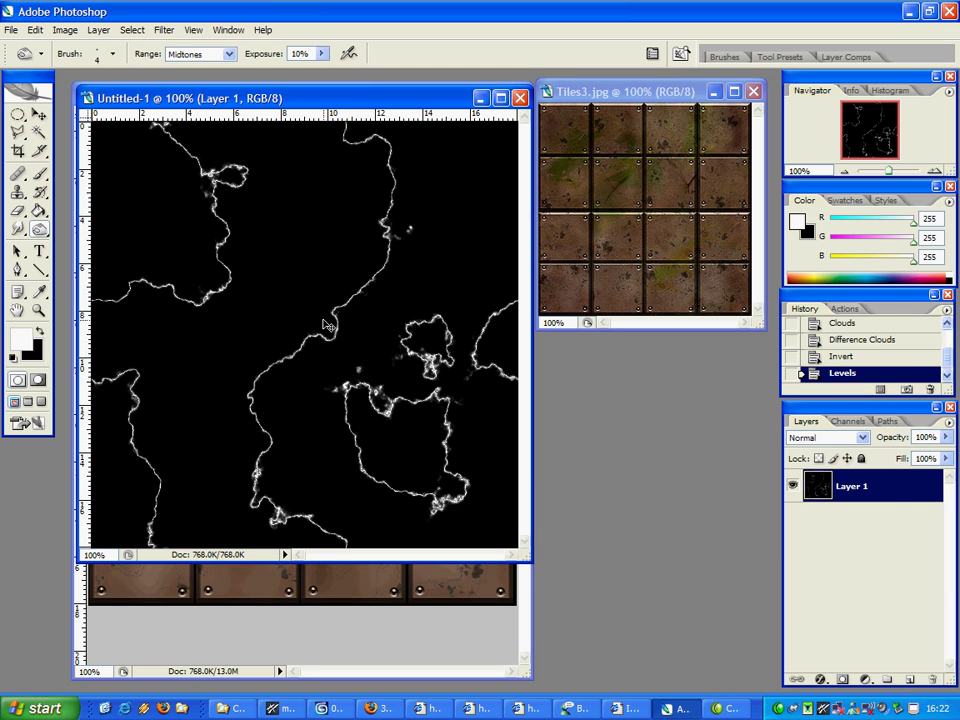
Step: Try colorizing the thin lines with Hue/Saturation at hue 205 and saturation 63, and discard the adjustment
key(ctrl+u)
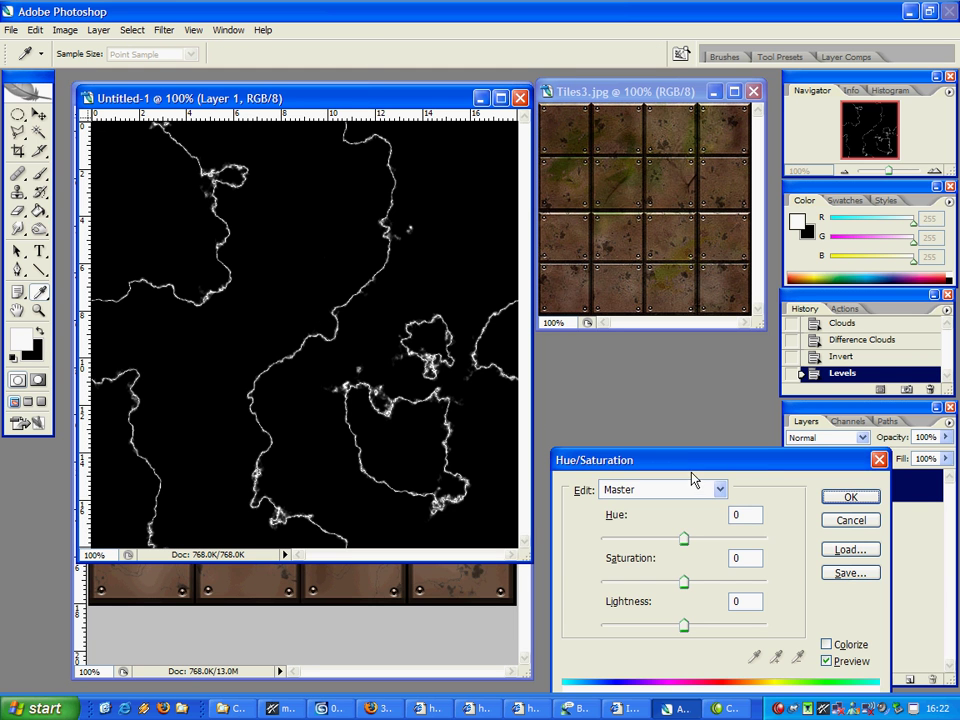
drag(693, 480, 641, 331)
click(775, 496)
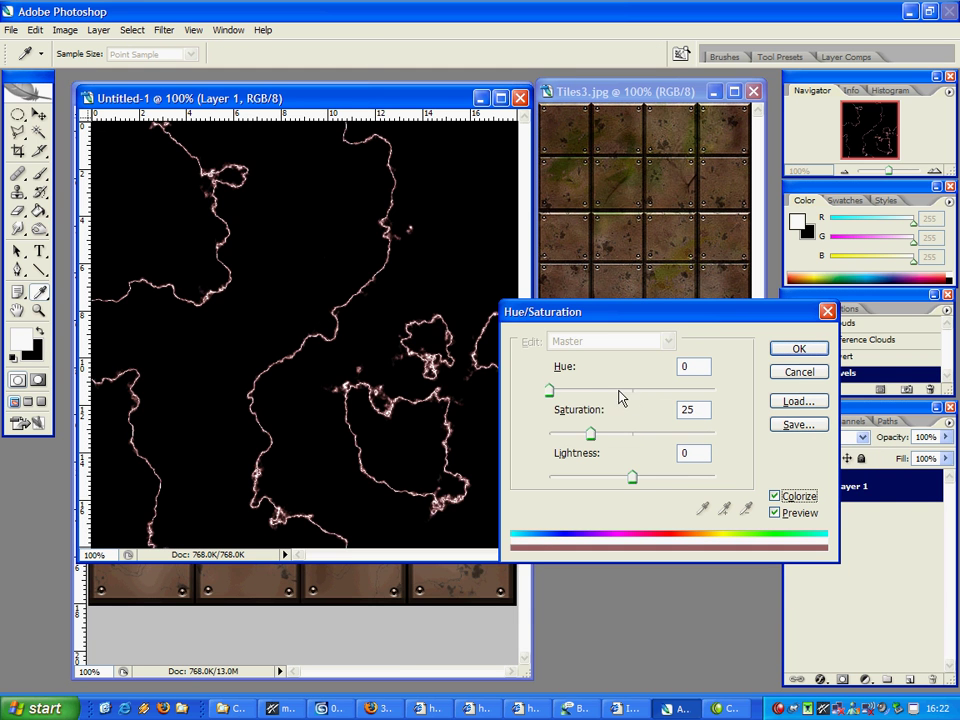
drag(590, 433, 655, 437)
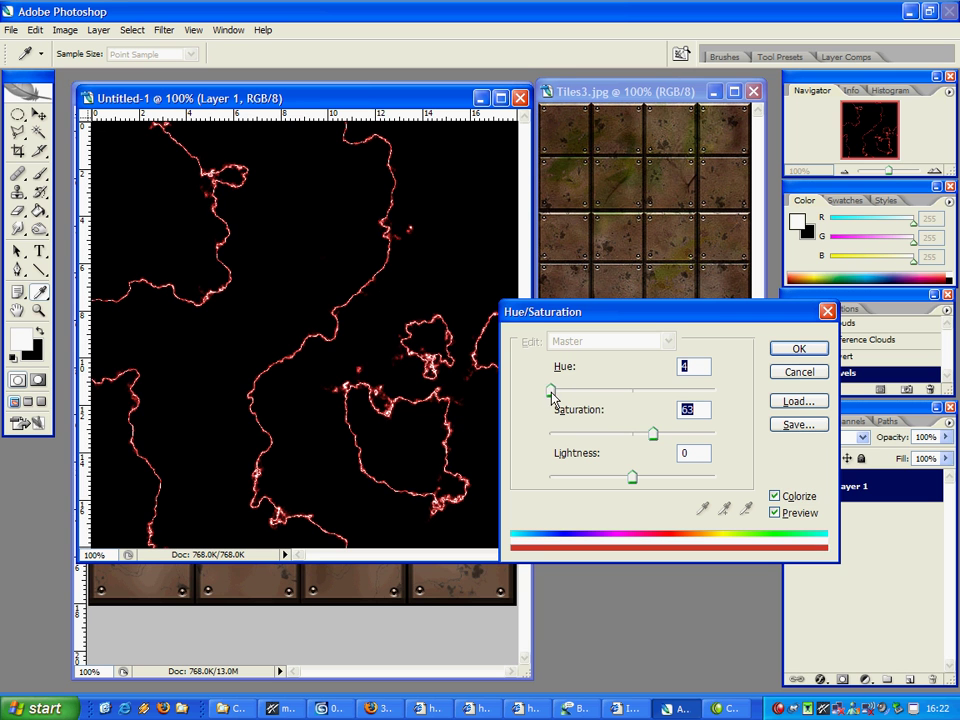
drag(553, 394, 646, 404)
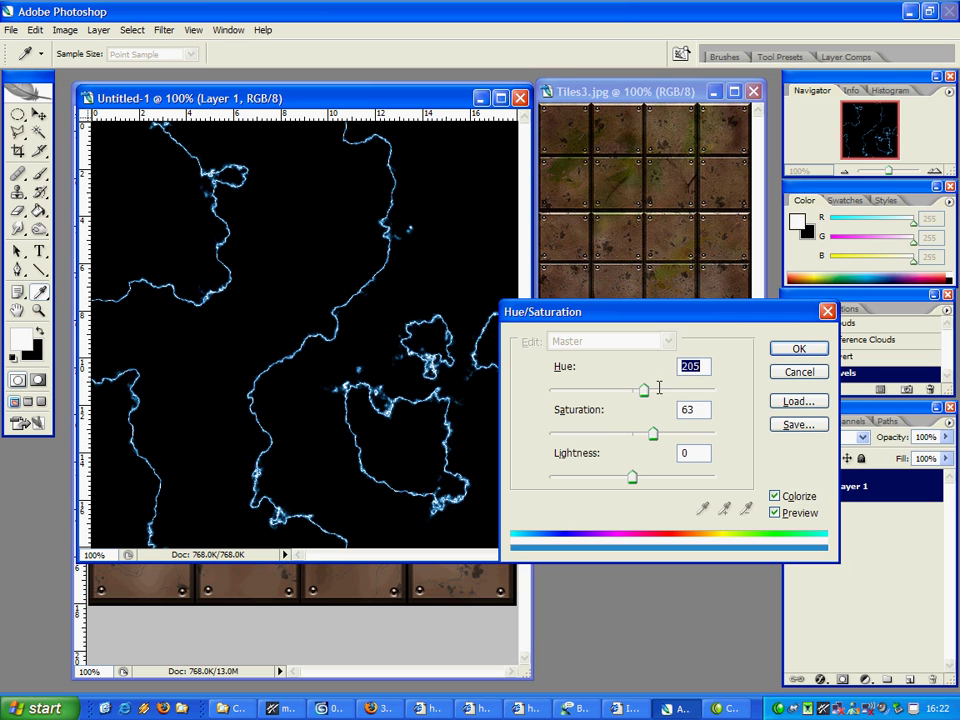
click(799, 372)
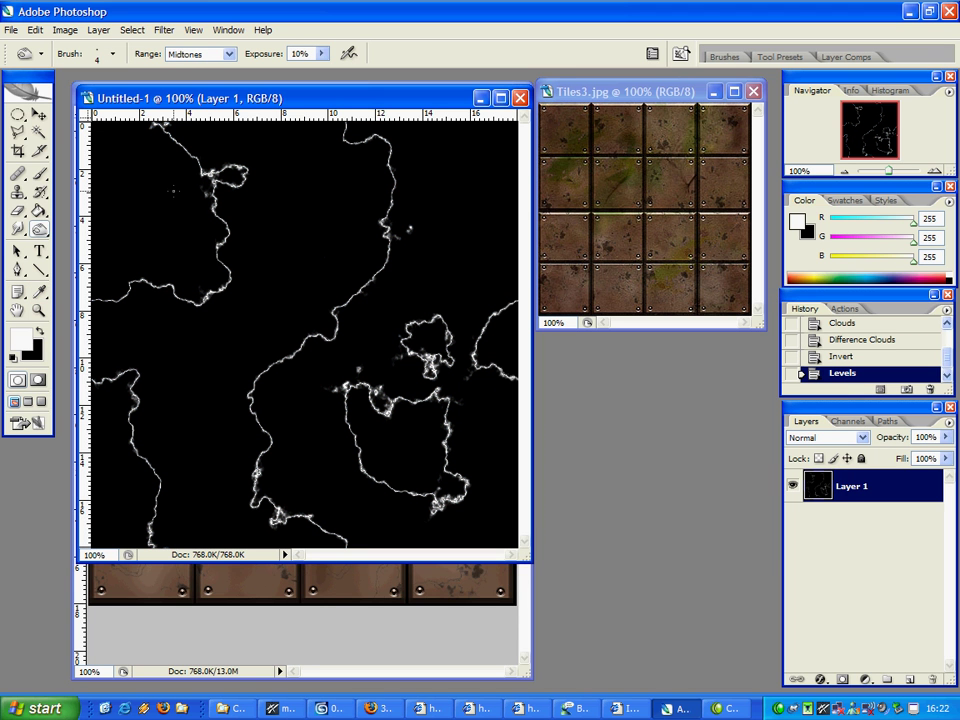
Step: Copy a rectangular area around the middle and lower-right crack lines, and minimize the document to return to Tiles.psd
drag(17, 113, 60, 111)
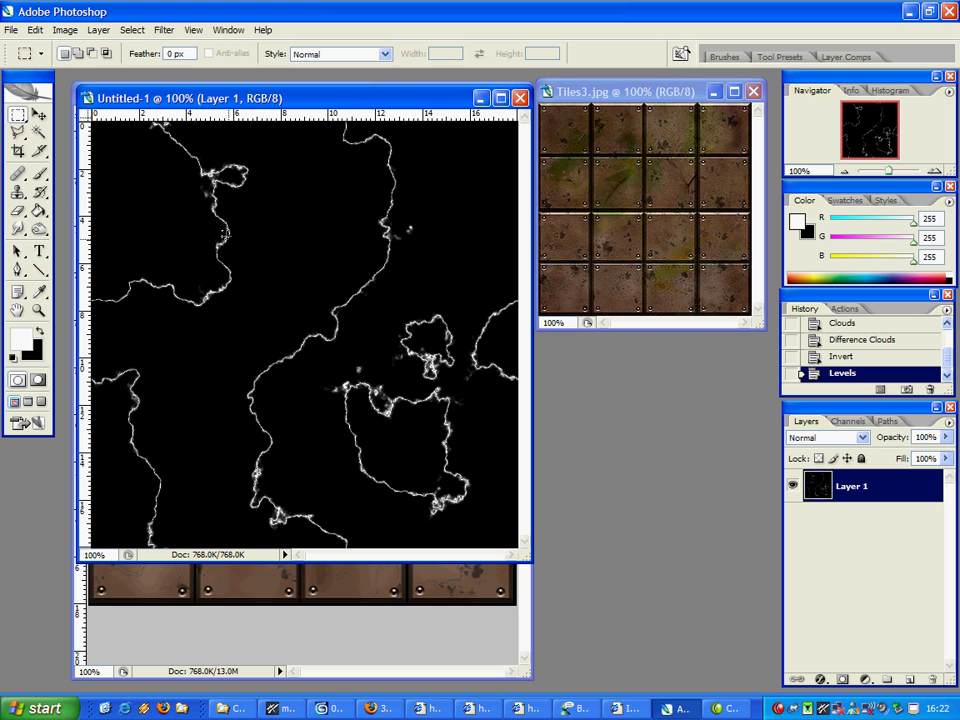
drag(222, 231, 484, 513)
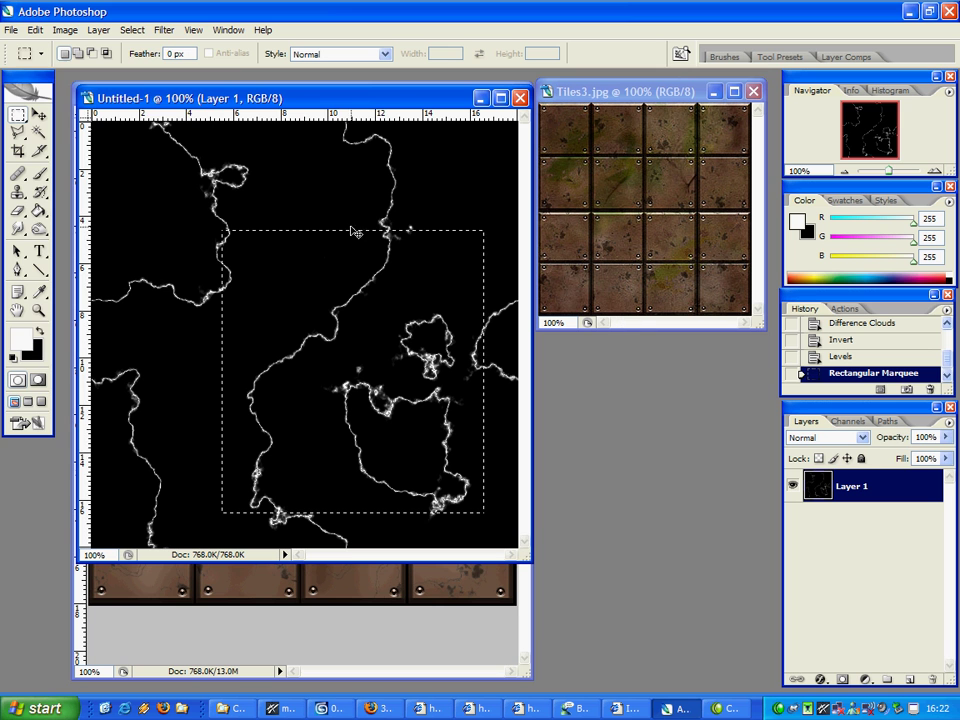
click(35, 30)
click(50, 131)
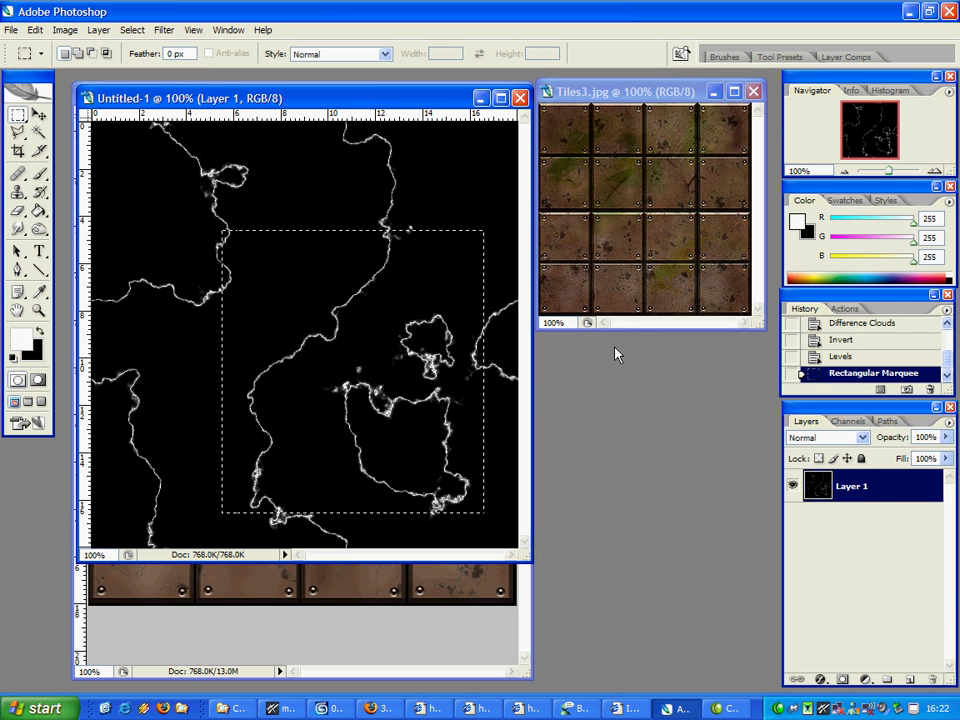
click(481, 97)
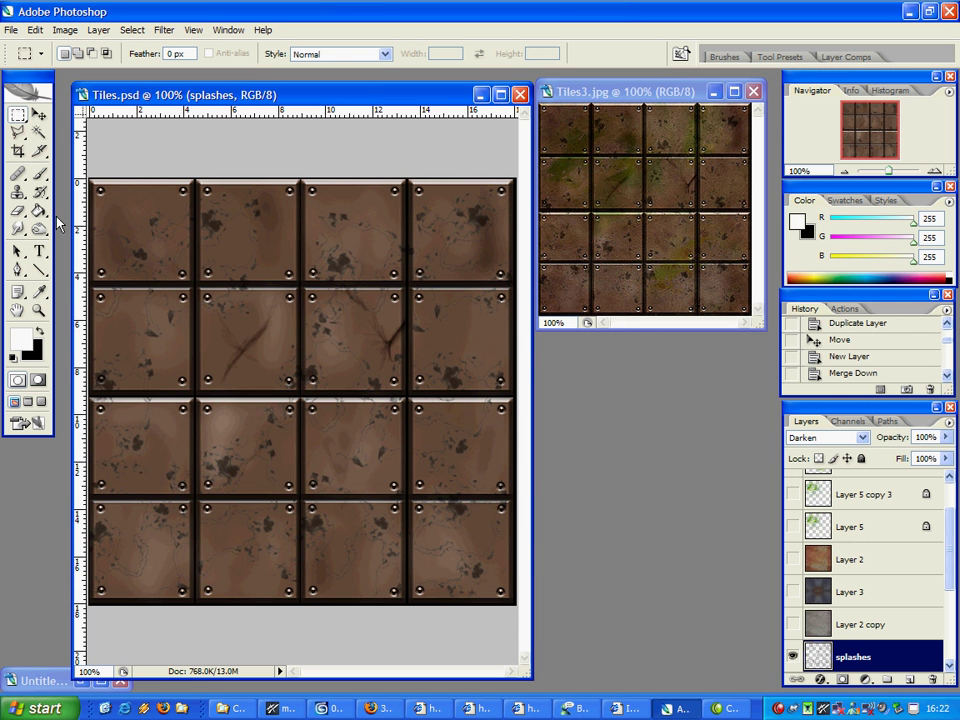
Step: Paste the copied crack lines into Tiles.psd as a new layer and move them toward the lower-right tiles, with the splashes layer hidden
key(v)
key(ctrl+v)
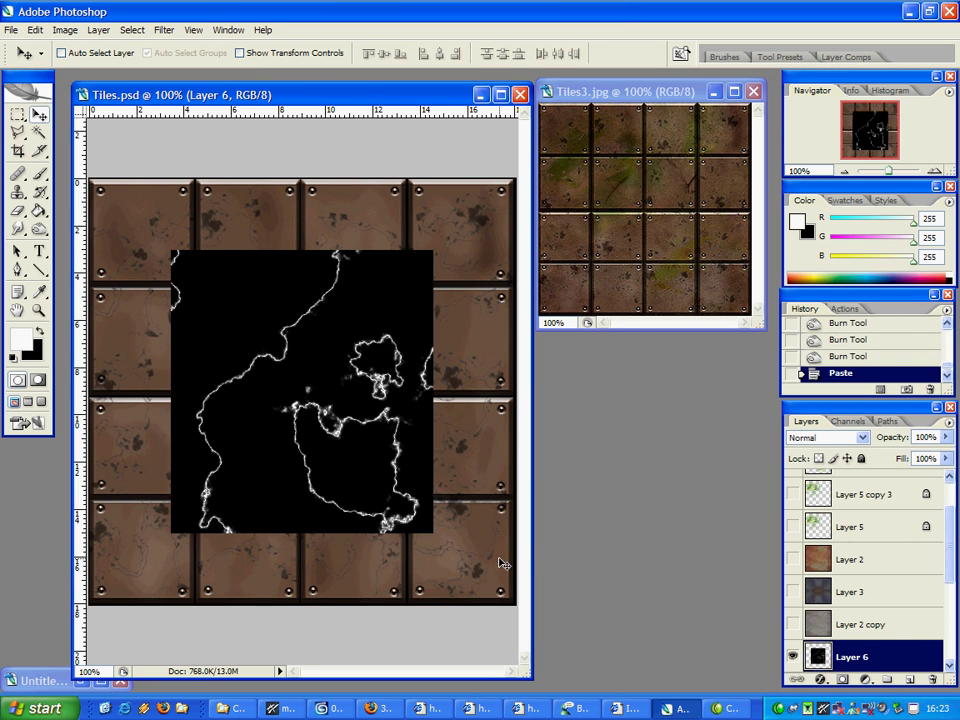
scroll(885, 617, down, 3)
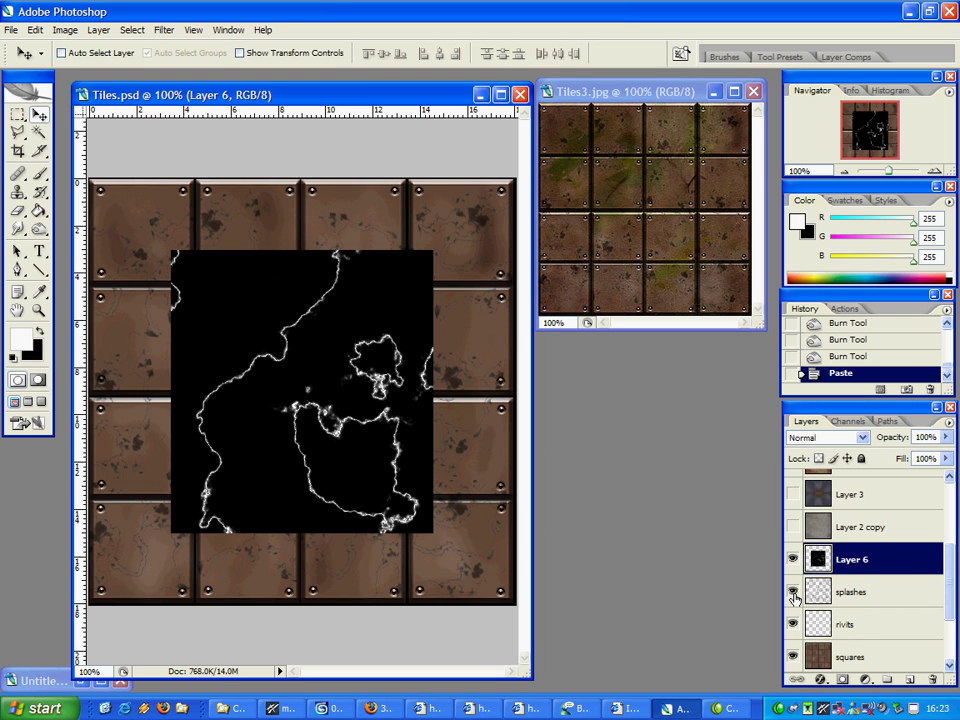
drag(242, 370, 308, 423)
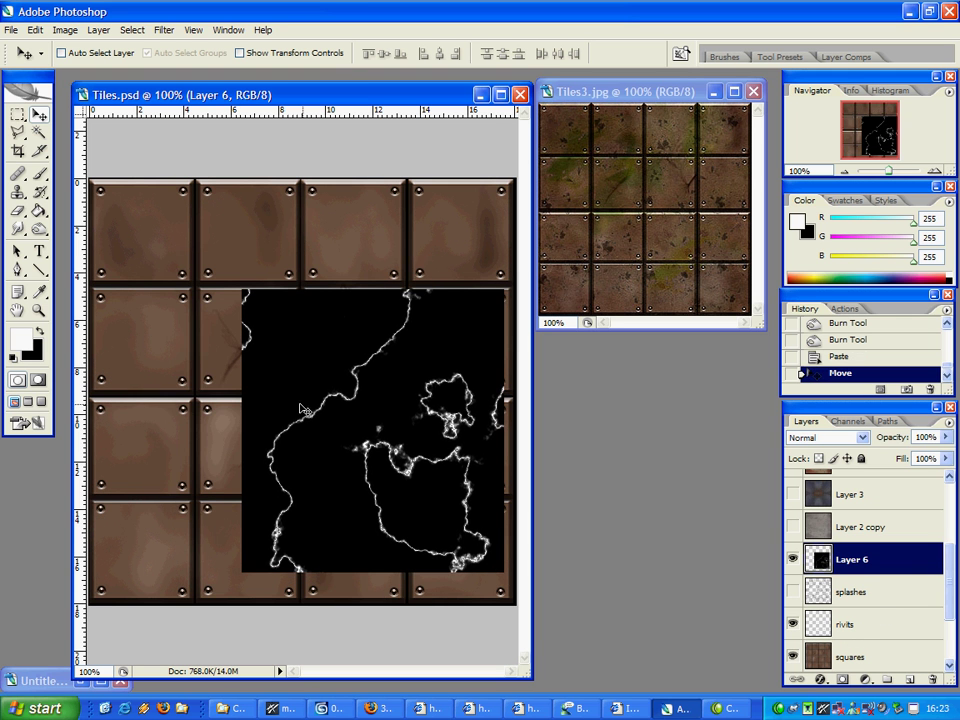
Step: Remove the large black background areas on both sides of the long crack line using the Magic Wand at tolerance 25
click(38, 131)
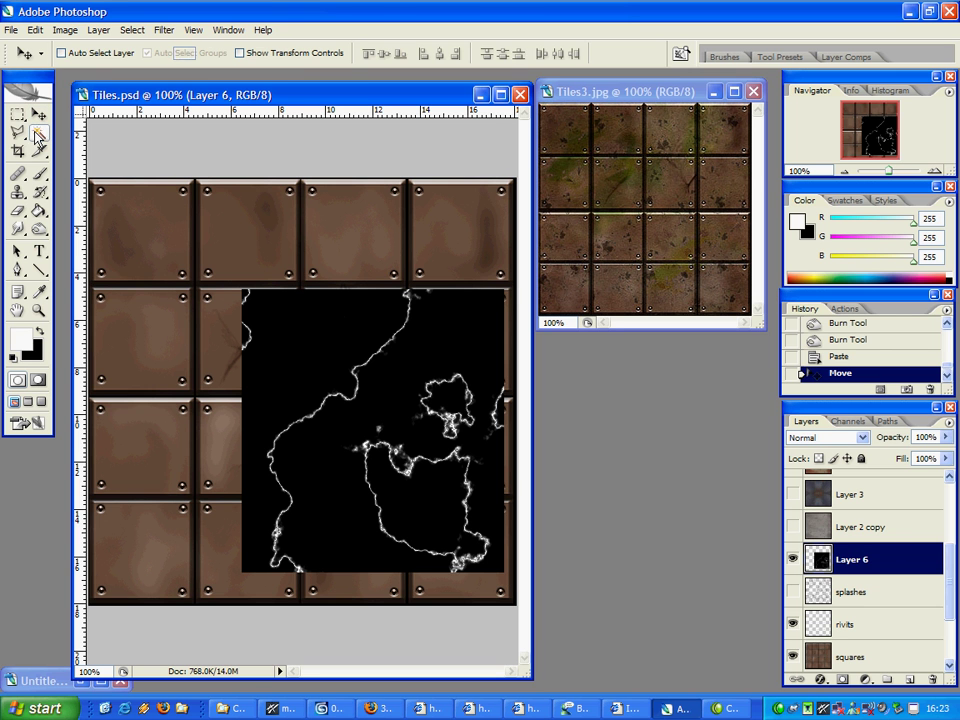
click(350, 503)
key(ctrl+d)
click(350, 503)
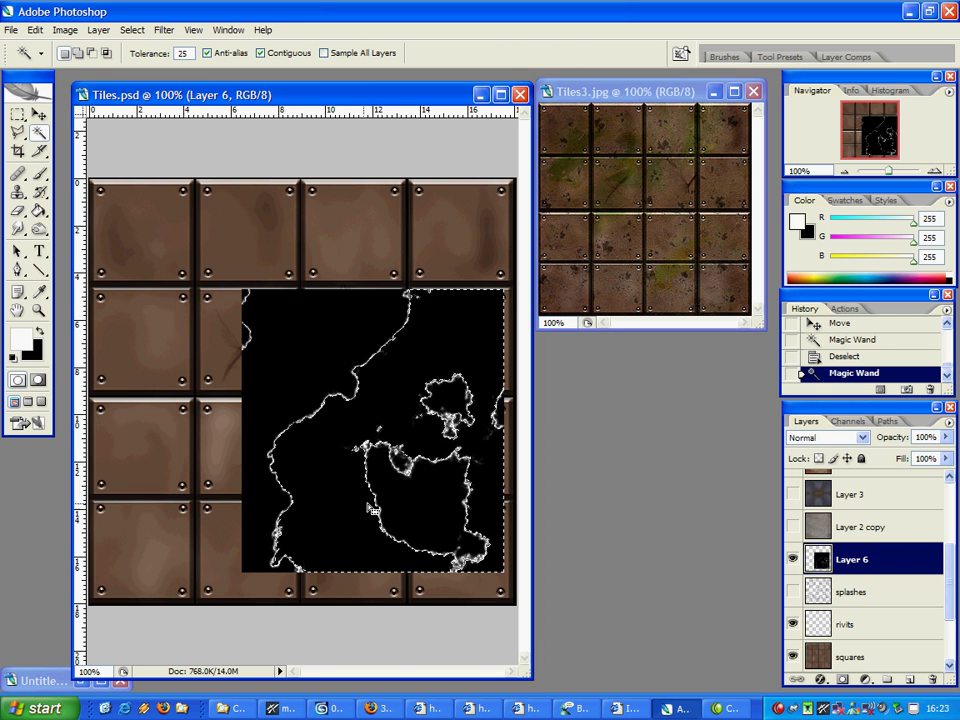
key(Delete)
click(300, 322)
key(Delete)
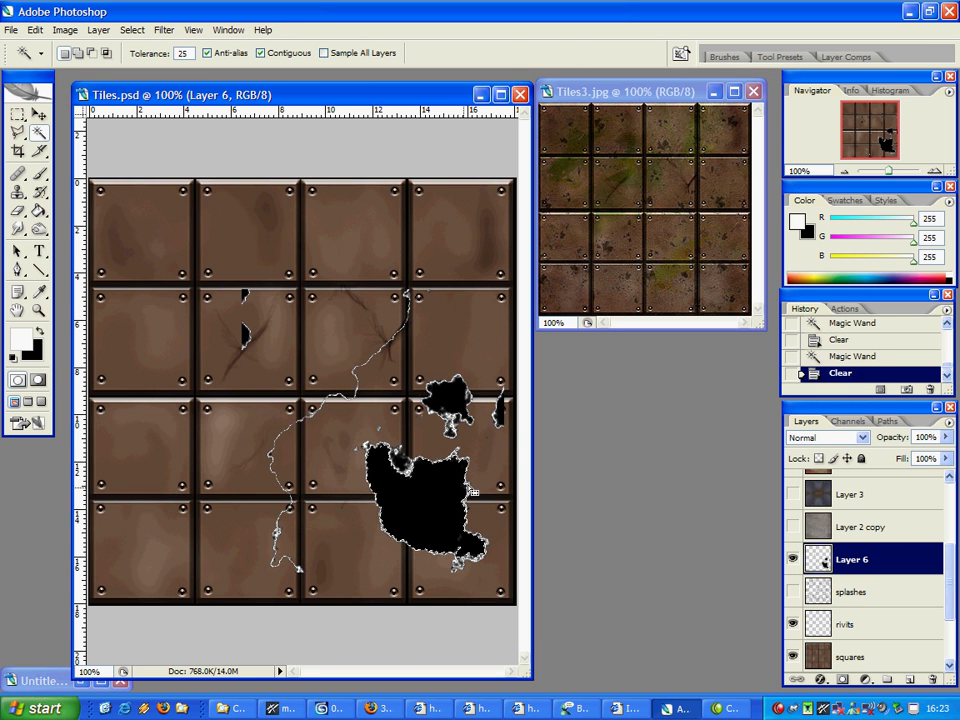
Step: Delete the remaining black areas enclosed by the crack lines and at the pasted image's edges, and clear the selection
click(398, 482)
key(Delete)
click(502, 410)
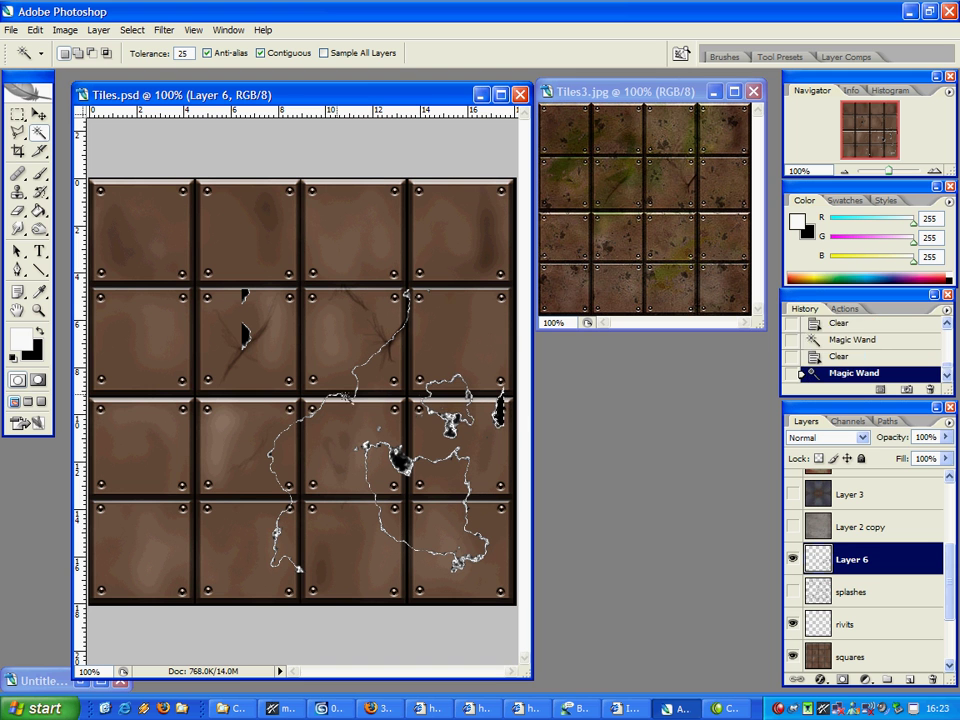
key(Delete)
click(245, 338)
key(Delete)
click(245, 297)
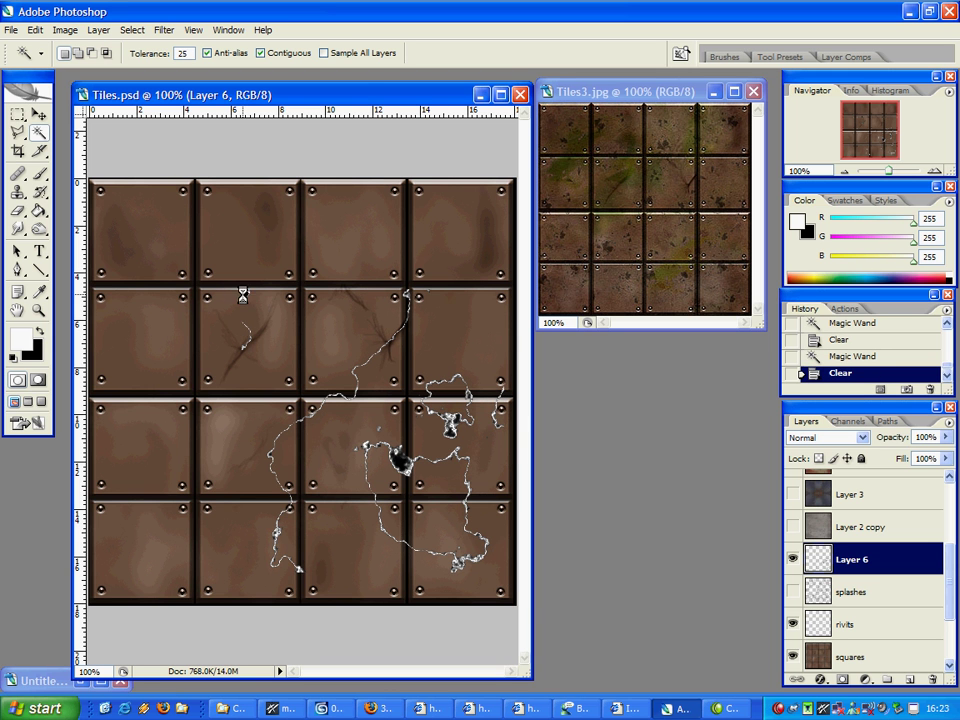
key(Delete)
key(ctrl+d)
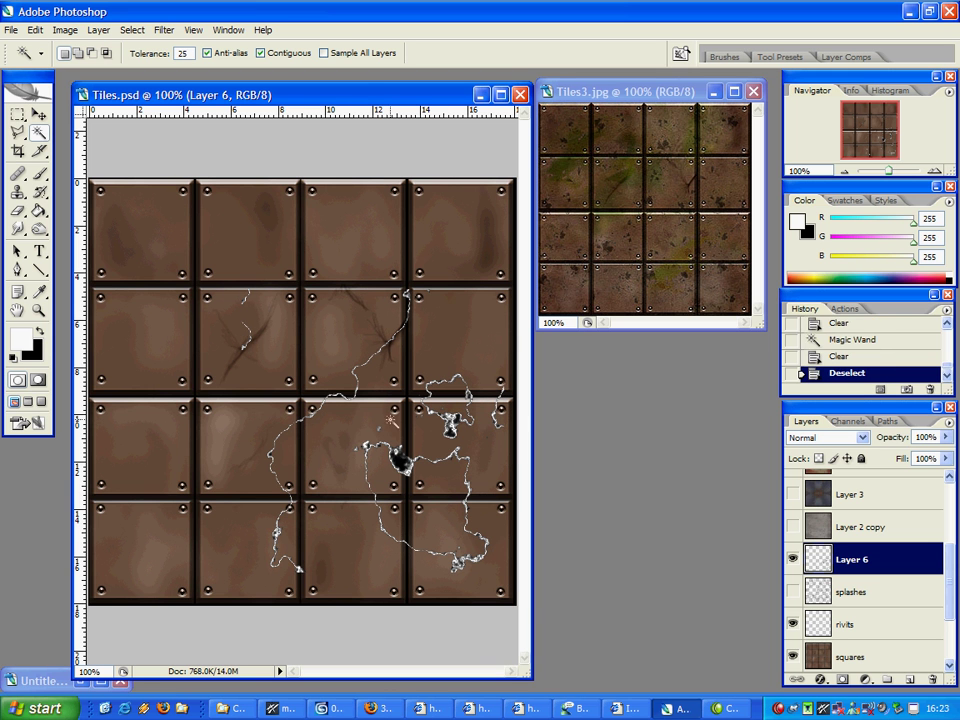
click(296, 318)
drag(368, 415, 327, 390)
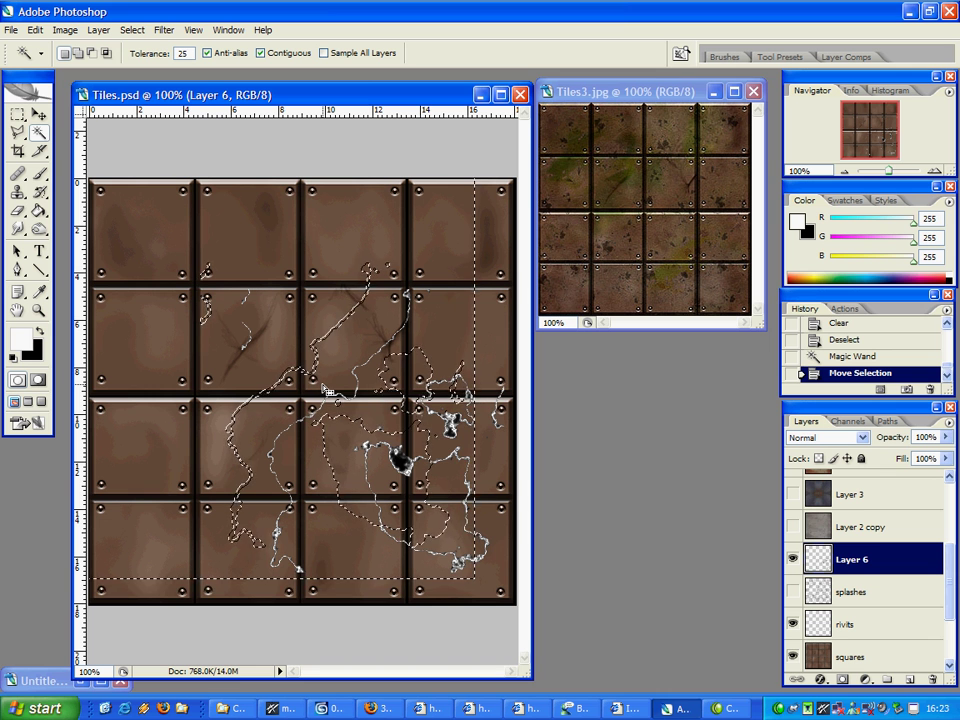
key(ctrl+d)
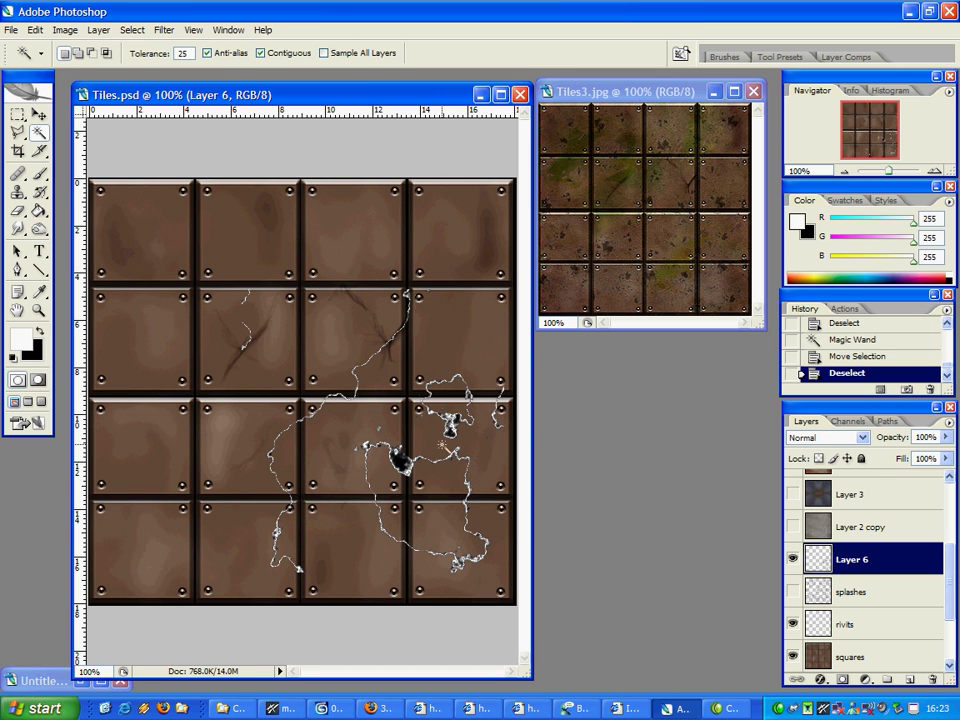
Step: Move the crack lines toward the lower-left tiles and blend their layer with Multiply at 100% opacity
key(v)
drag(440, 459, 335, 497)
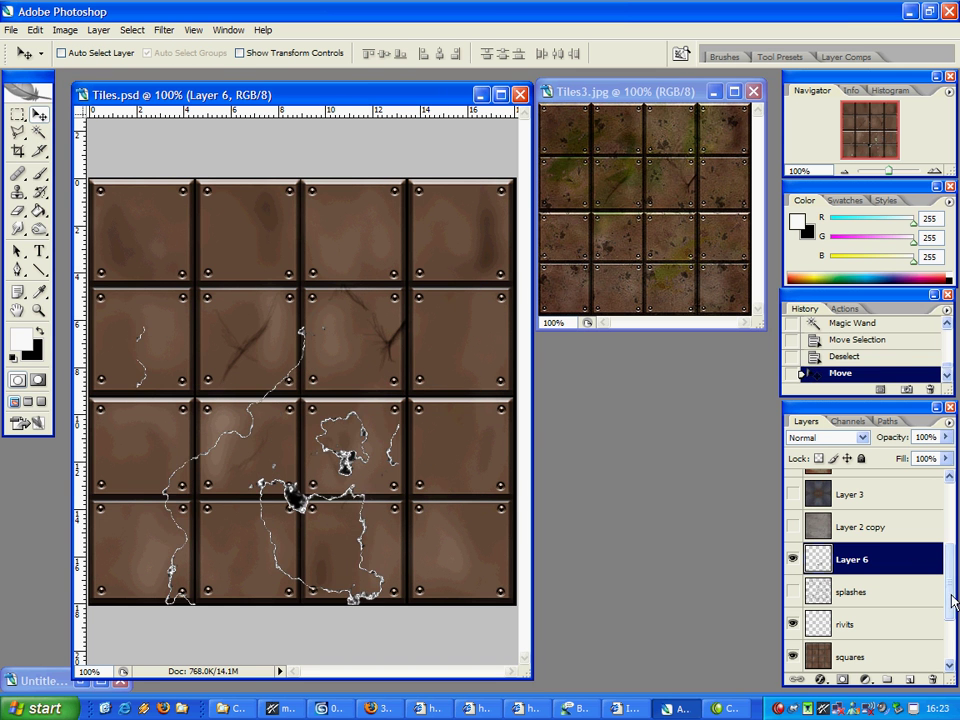
click(835, 438)
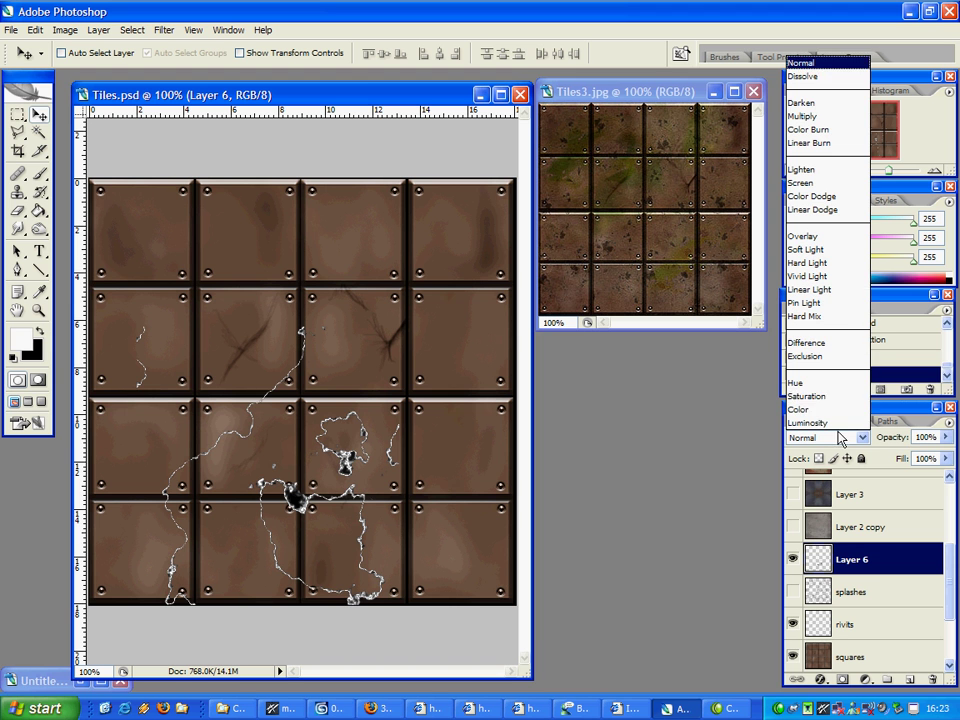
click(826, 103)
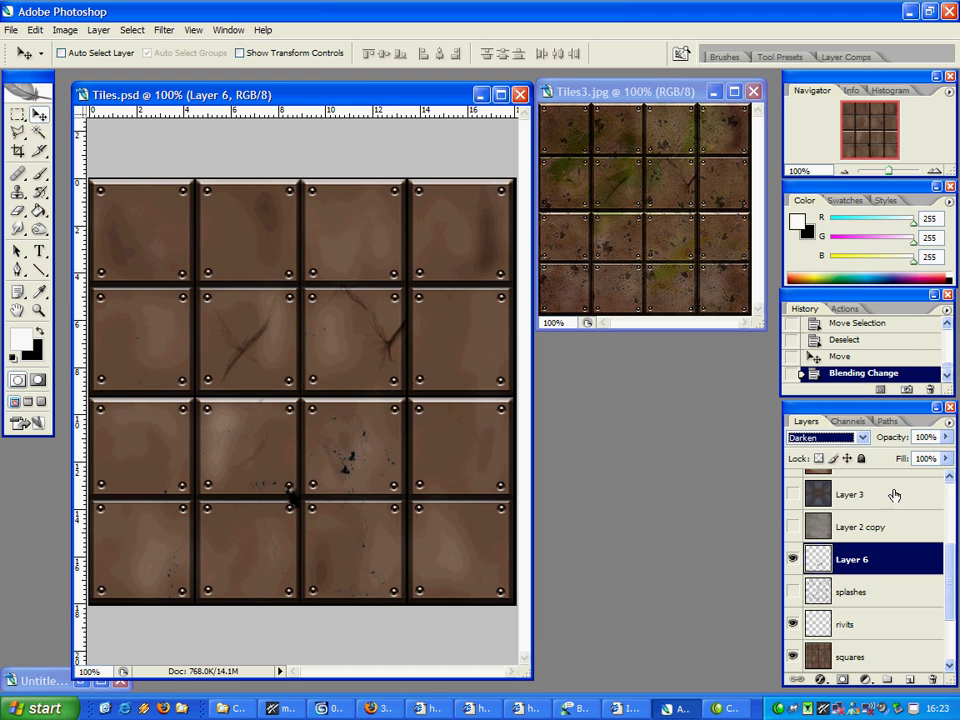
key(Down)
key(Down)
key(Up)
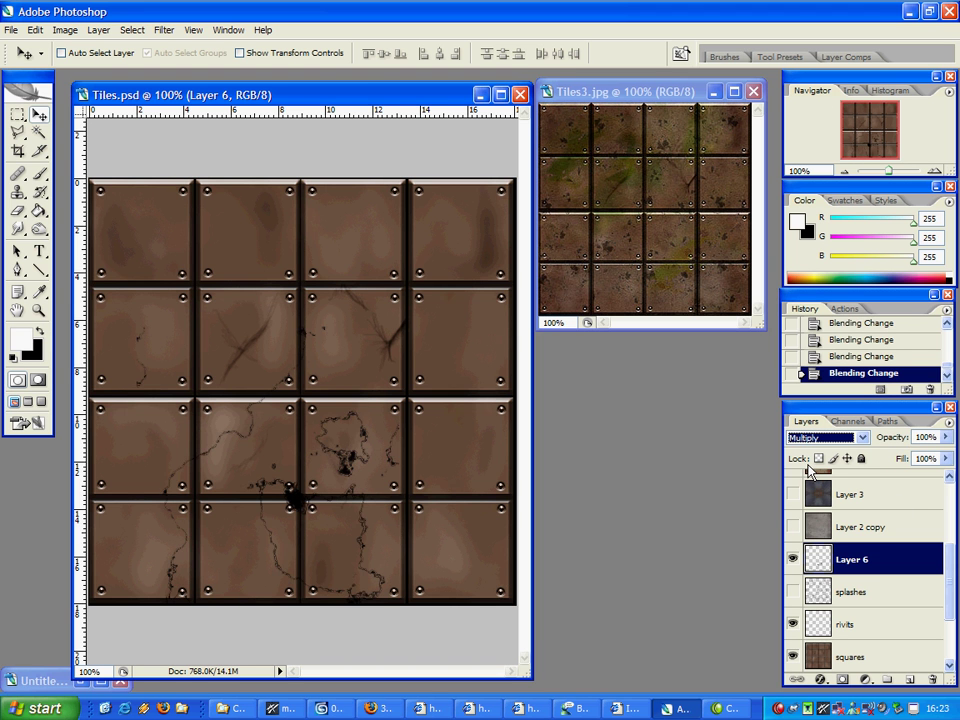
drag(945, 437, 884, 476)
Step: Rotate the crack lines with Free Transform and reposition them over the lower-right tiles
drag(296, 356, 324, 364)
key(ctrl+t)
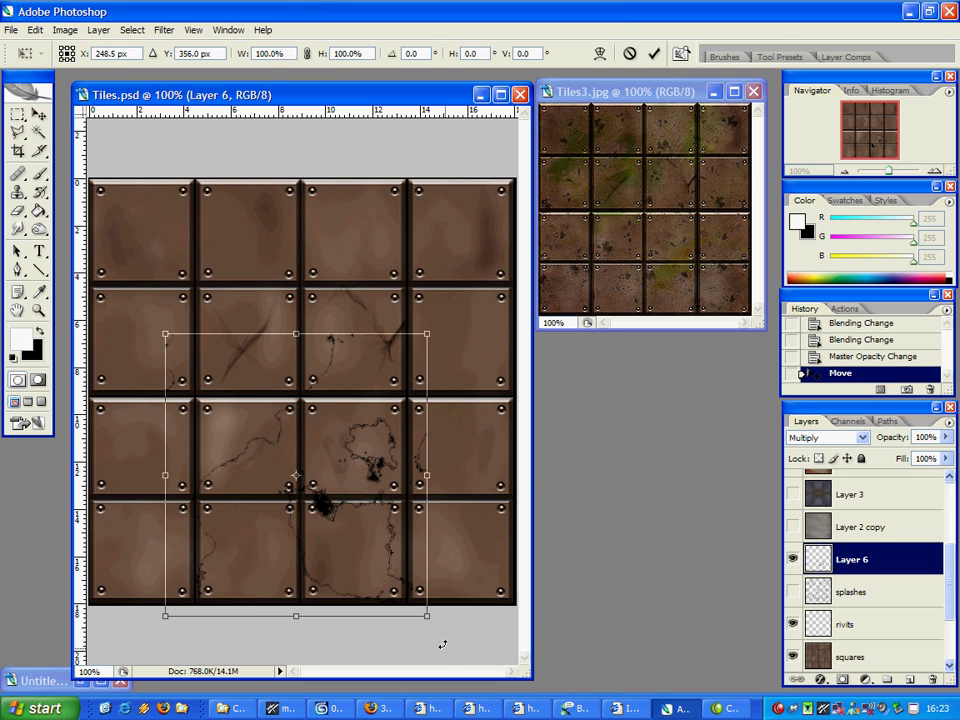
drag(440, 640, 500, 680)
key(Return)
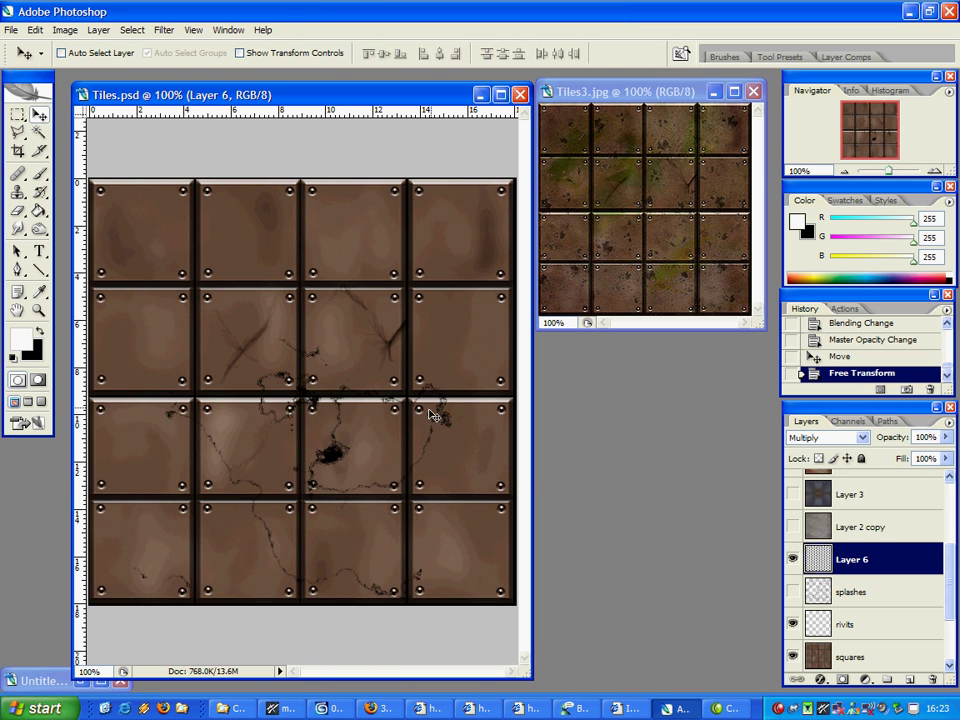
drag(268, 411, 370, 450)
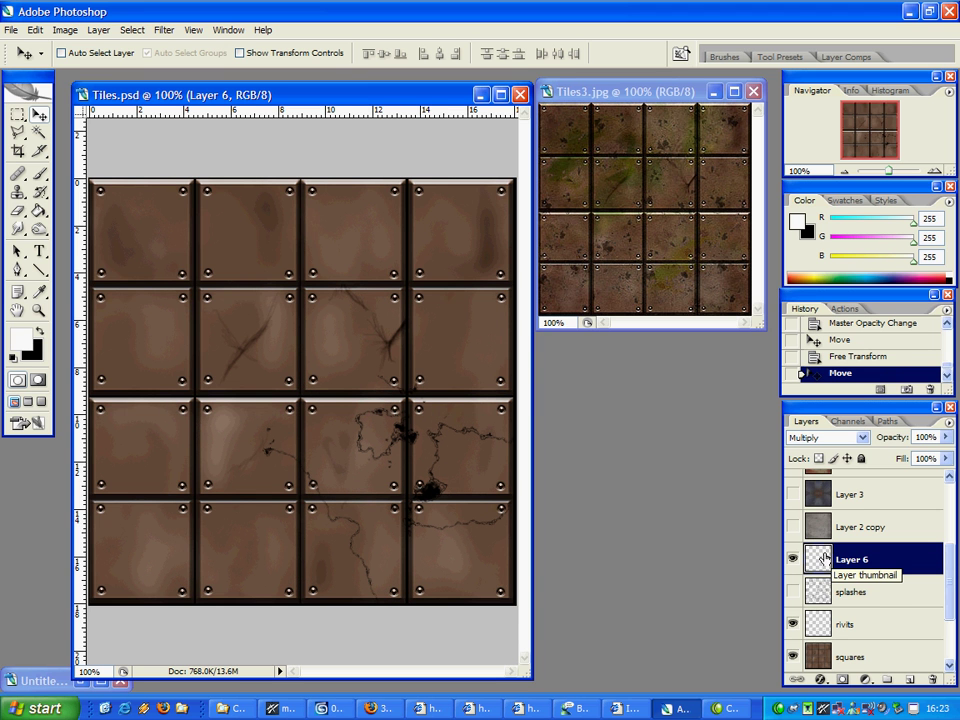
Step: Delete the pasted crack-line layer and show the splashes layer again
key(Delete)
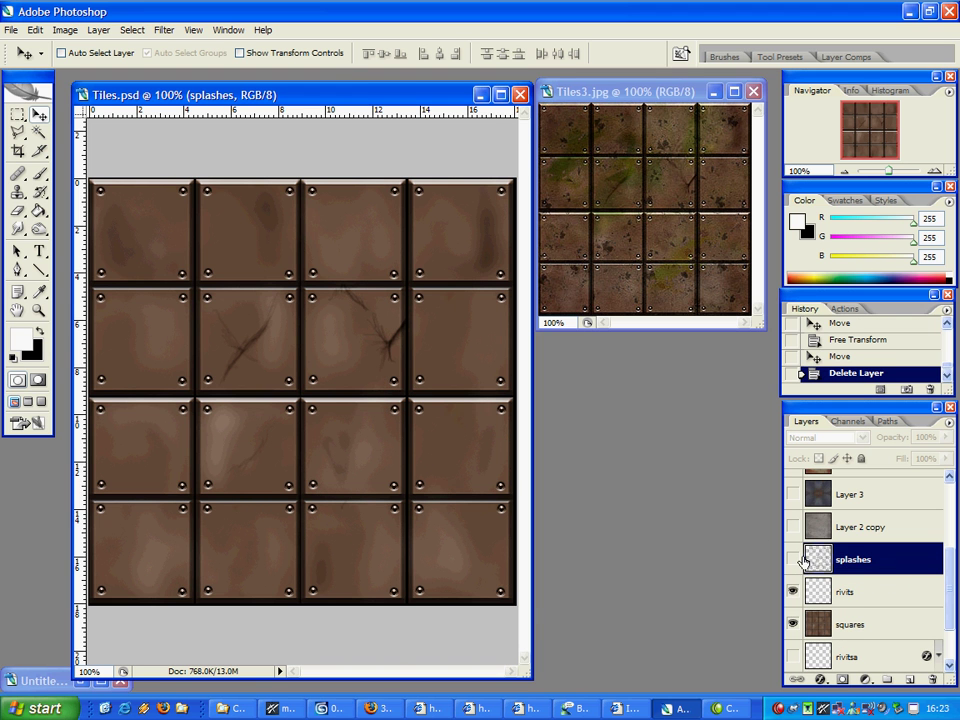
click(792, 559)
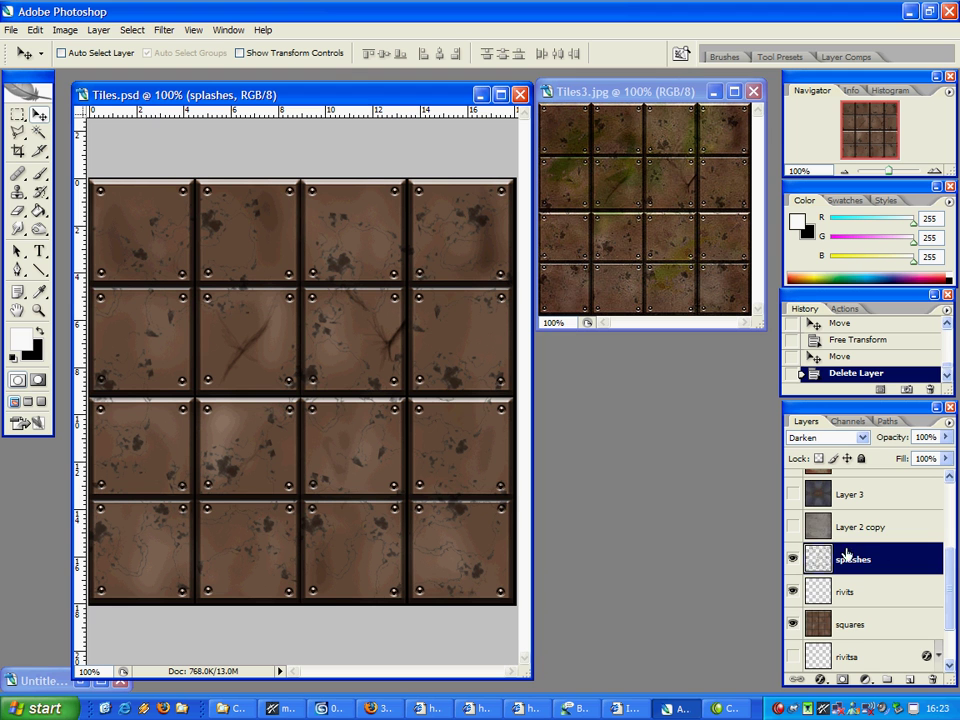
scroll(815, 550, up, 3)
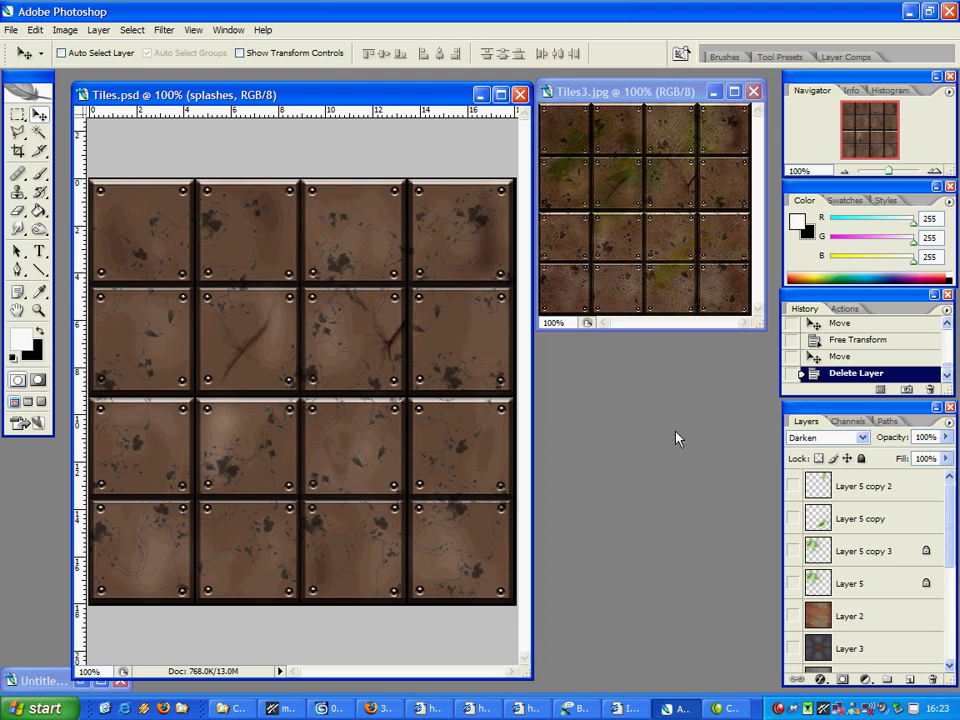
Step: Show the Layer 2 copy texture, and set its blending mode to Normal and its opacity to 100%
drag(443, 93, 434, 87)
scroll(918, 545, down, 2)
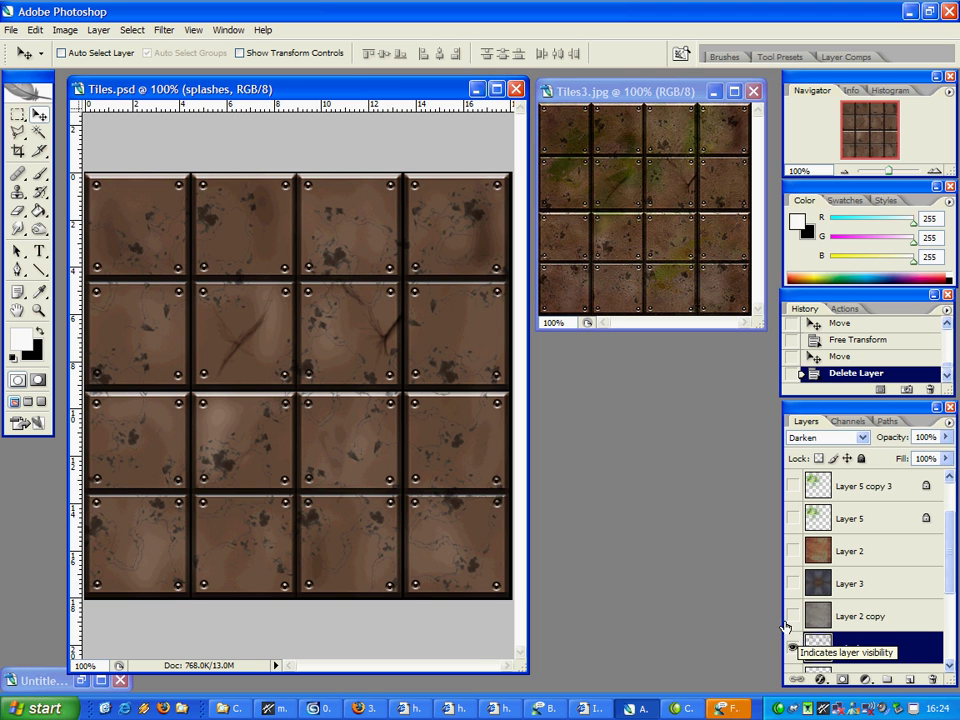
click(843, 618)
click(793, 616)
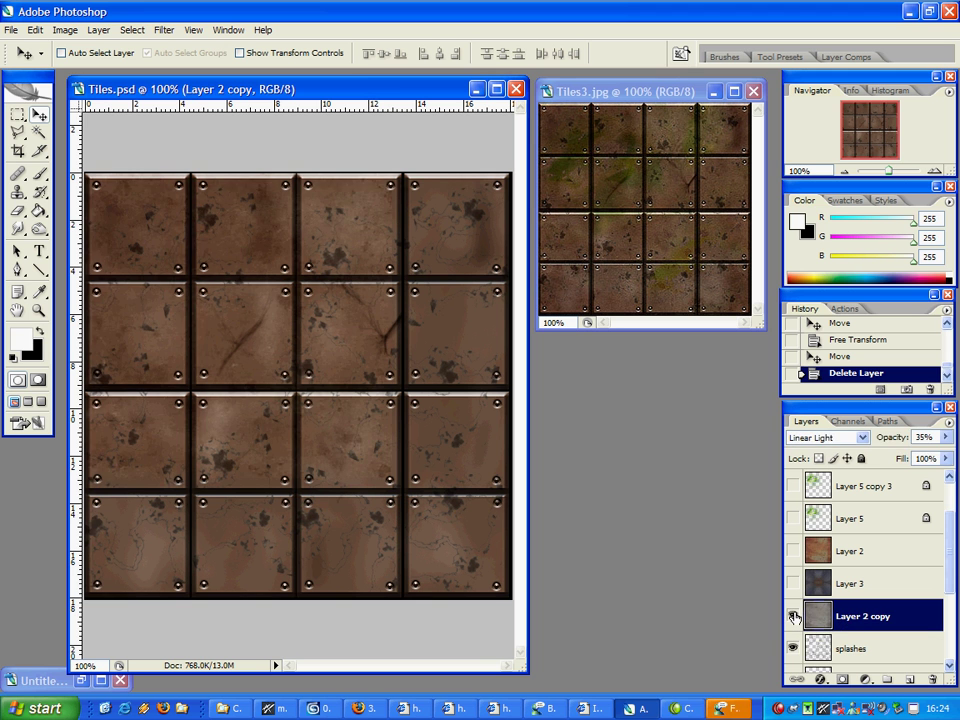
click(860, 437)
click(832, 64)
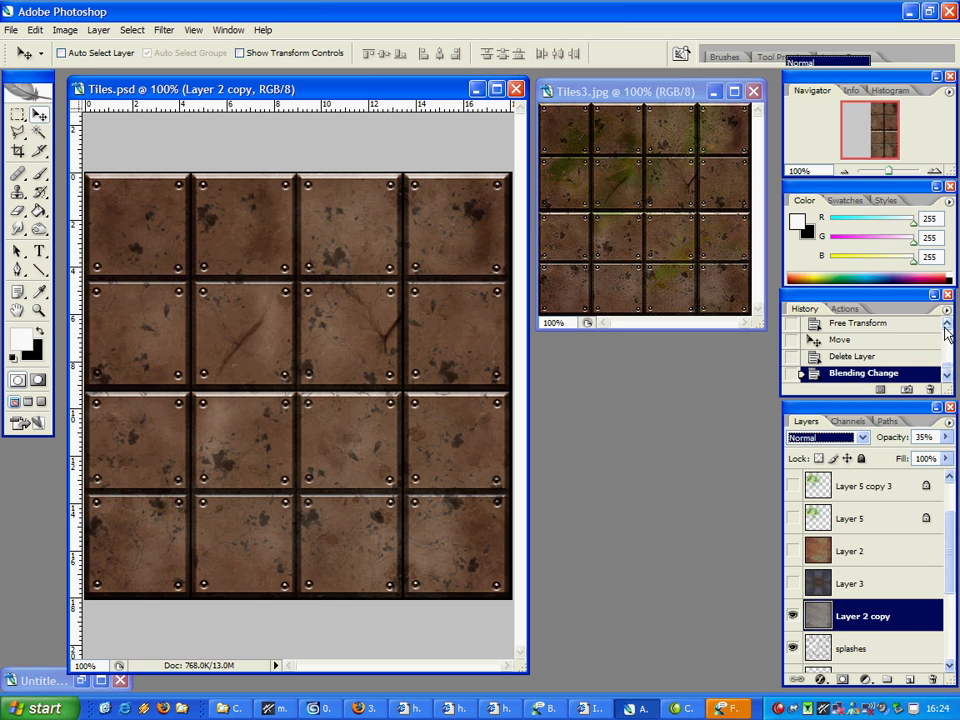
click(945, 437)
drag(925, 457, 940, 457)
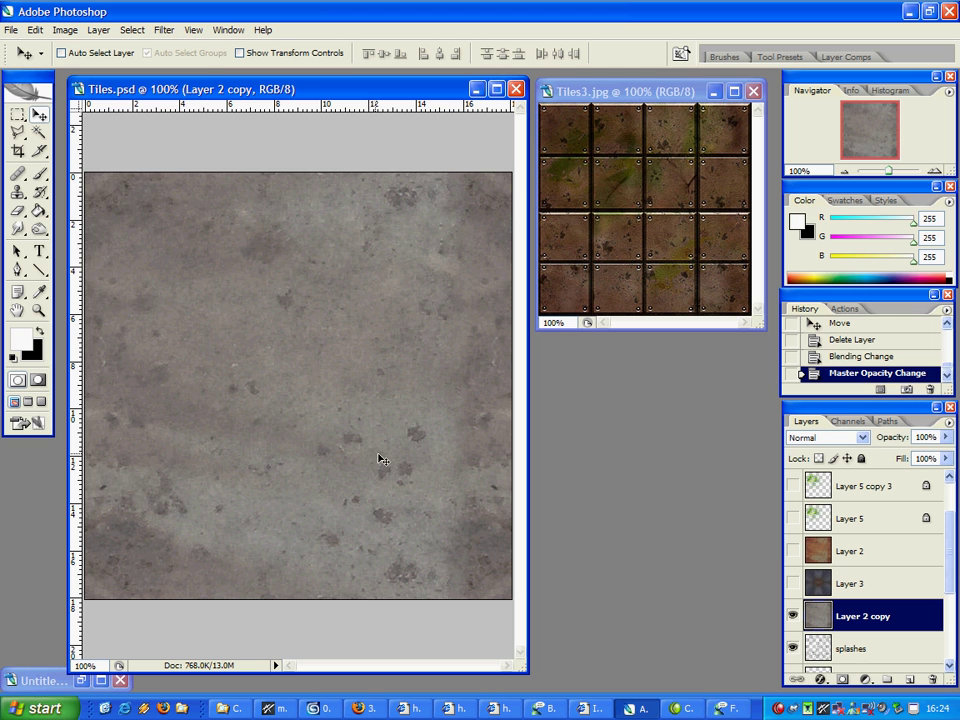
Step: Open rustypanel.jpg, copy a rectangular area of the faded orange patch below the bolt holes, and close the image
click(10, 29)
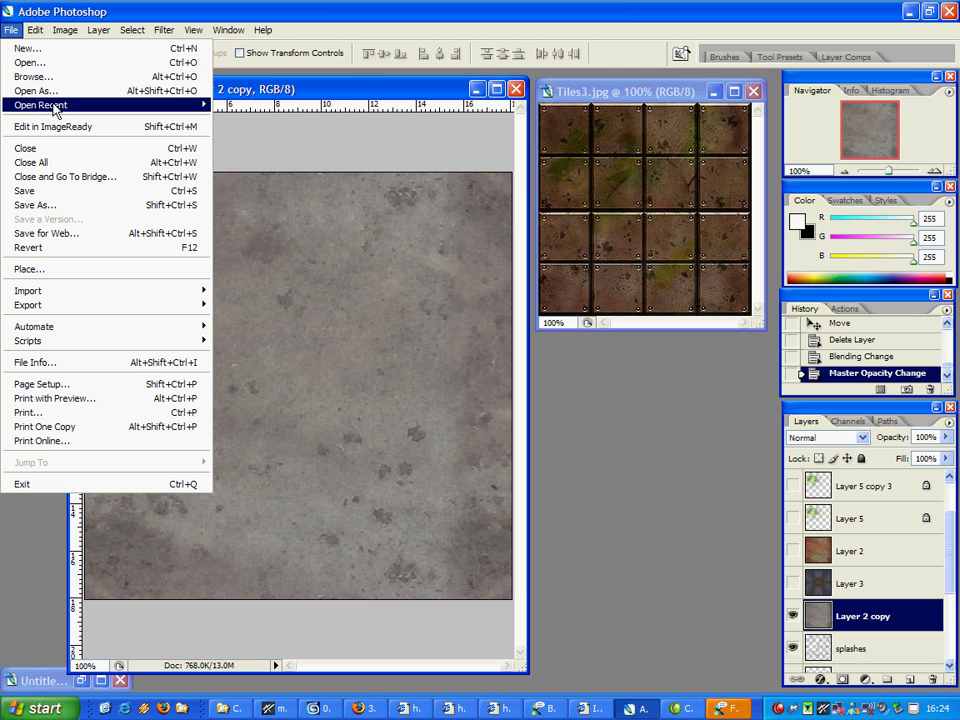
mouse_move(55, 107)
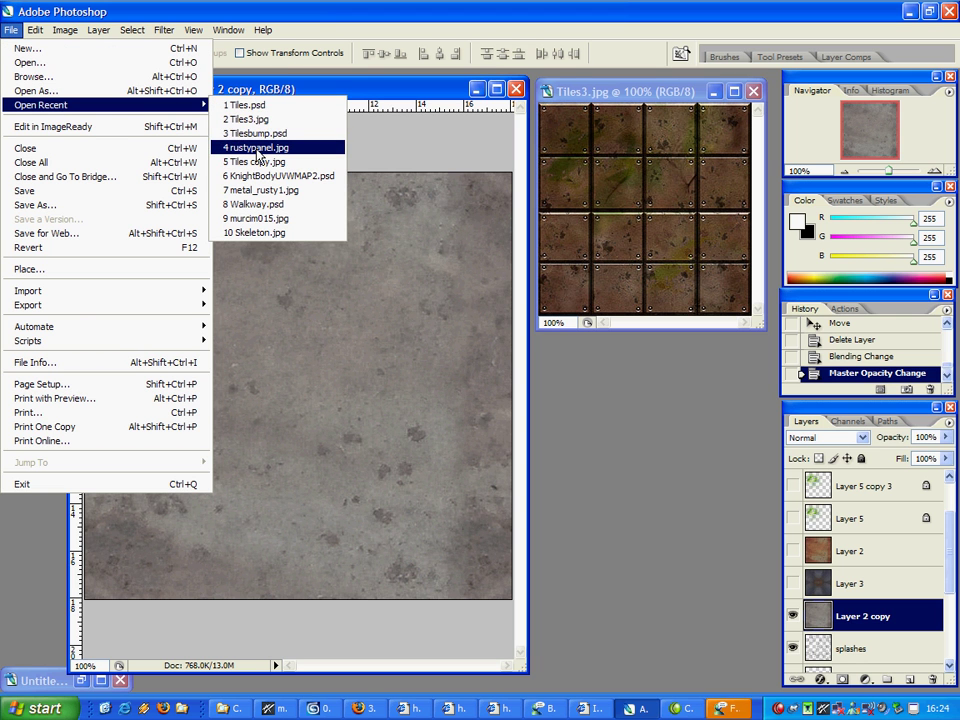
click(256, 148)
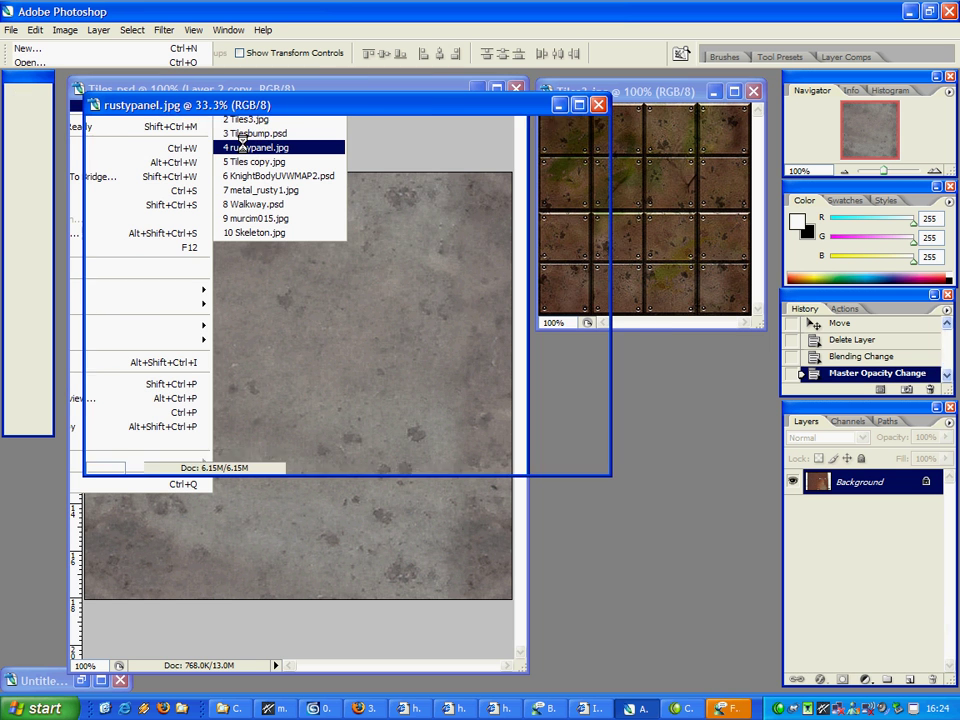
key(m)
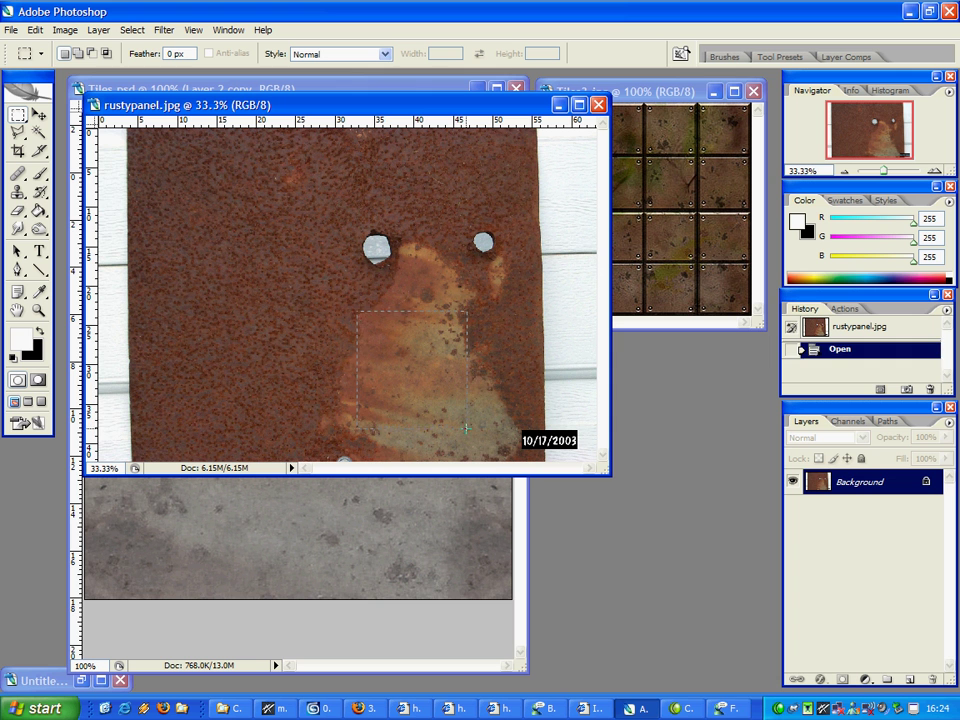
drag(357, 311, 466, 428)
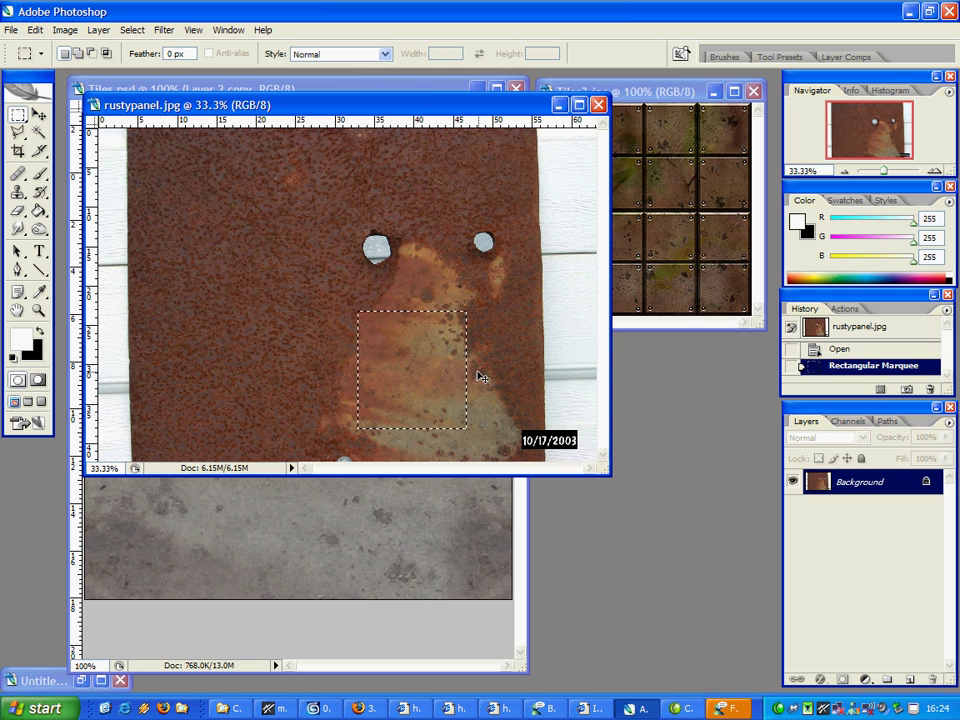
click(599, 105)
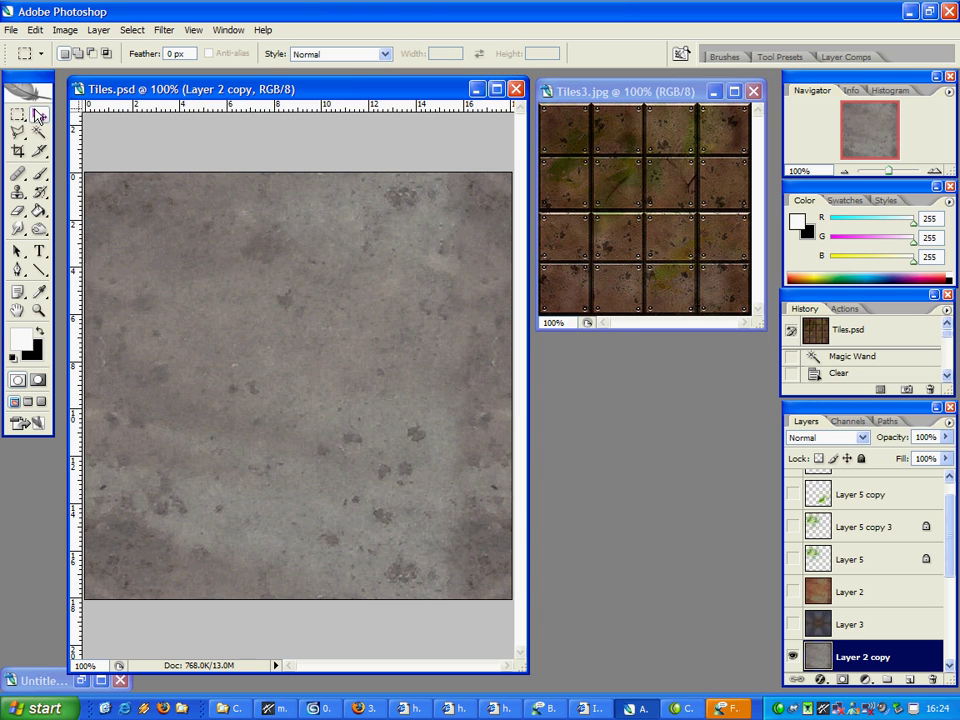
Step: Paste the copied rust patch into Tiles.psd as a new layer and place it near the middle of the gray texture
key(v)
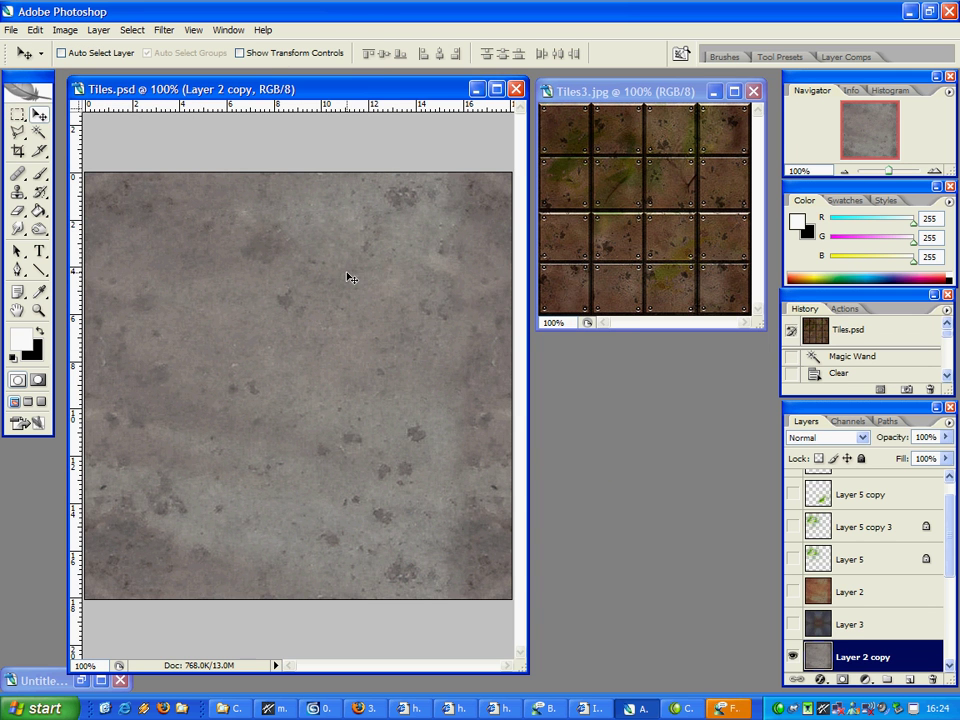
key(ctrl+v)
drag(335, 391, 369, 362)
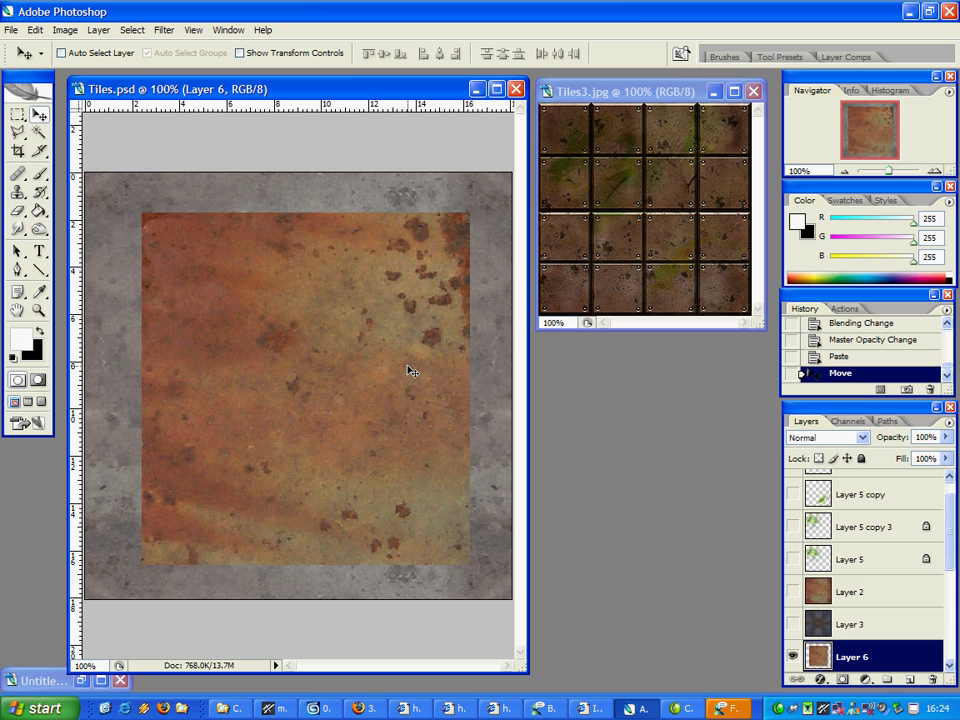
Step: Try raising and lowering the rust patch's saturation with Hue/Saturation, and discard the adjustment
key(ctrl+u)
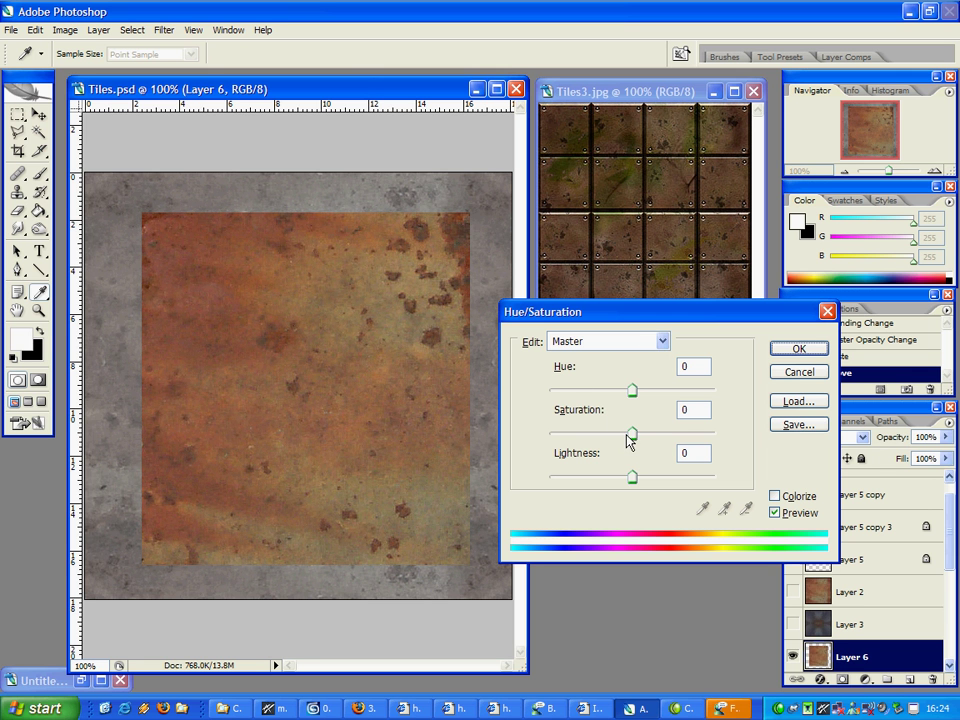
drag(632, 440, 704, 441)
drag(641, 436, 570, 435)
click(799, 372)
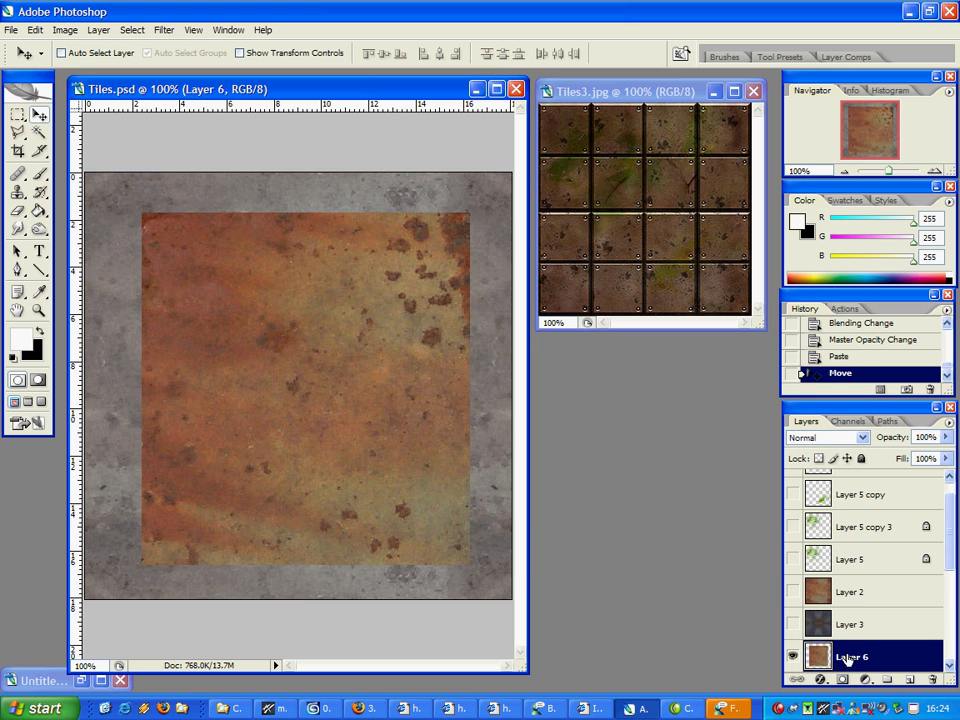
Step: Delete the pasted rust patch layer, leaving Layer 2 copy active
drag(822, 654, 932, 679)
scroll(900, 620, down, 3)
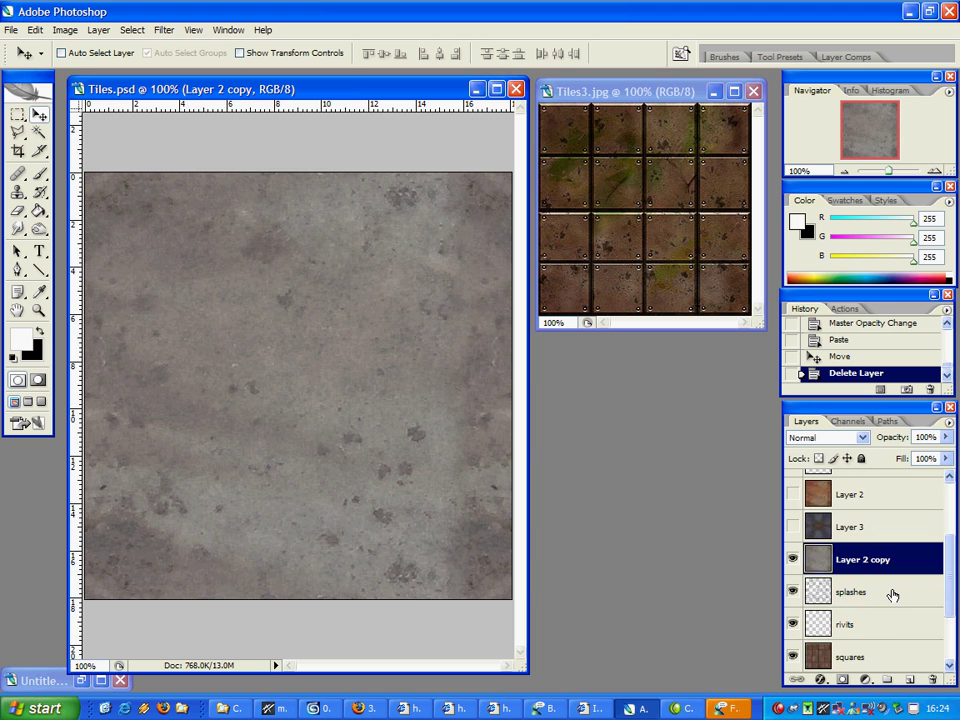
scroll(877, 592, up, 1)
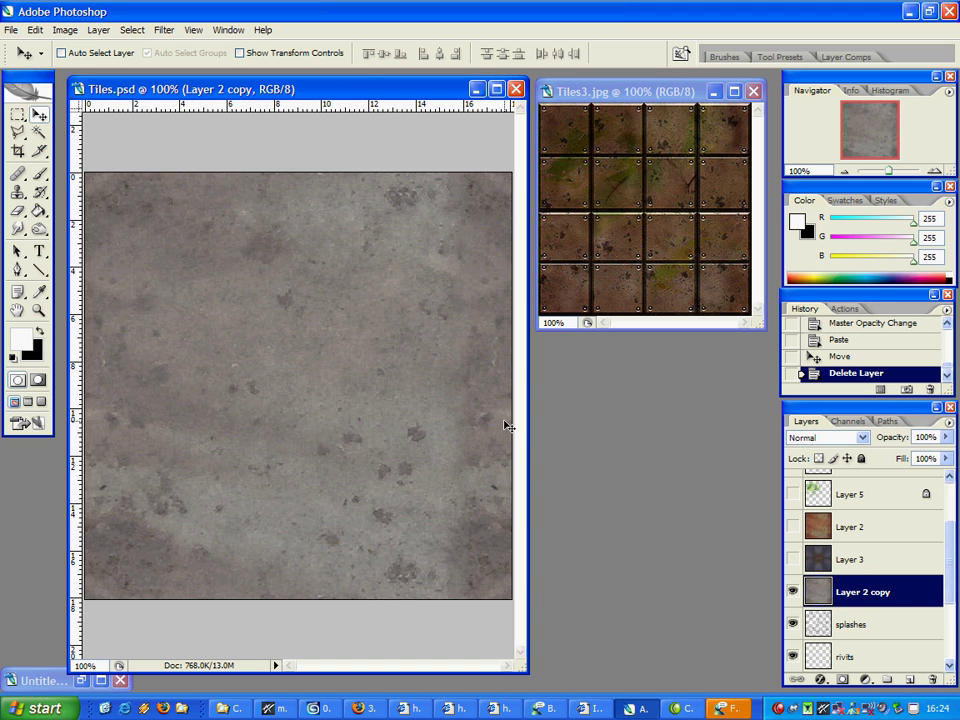
Step: Preview the Offset filter with Wrap Around on the gray Layer 2 copy texture, and cancel it
click(164, 31)
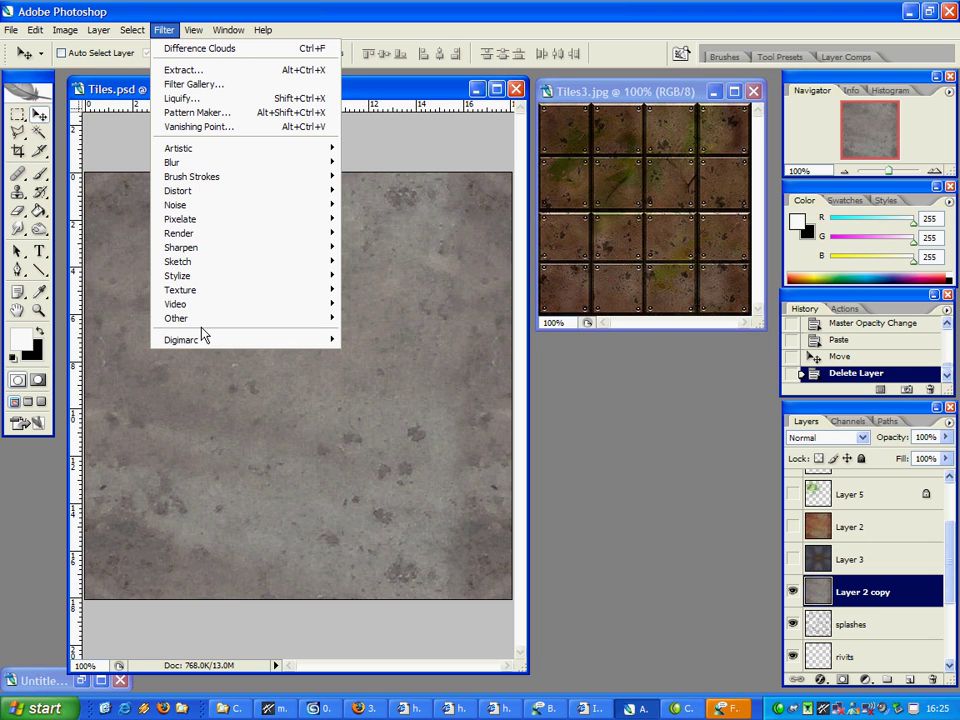
mouse_move(220, 318)
click(376, 376)
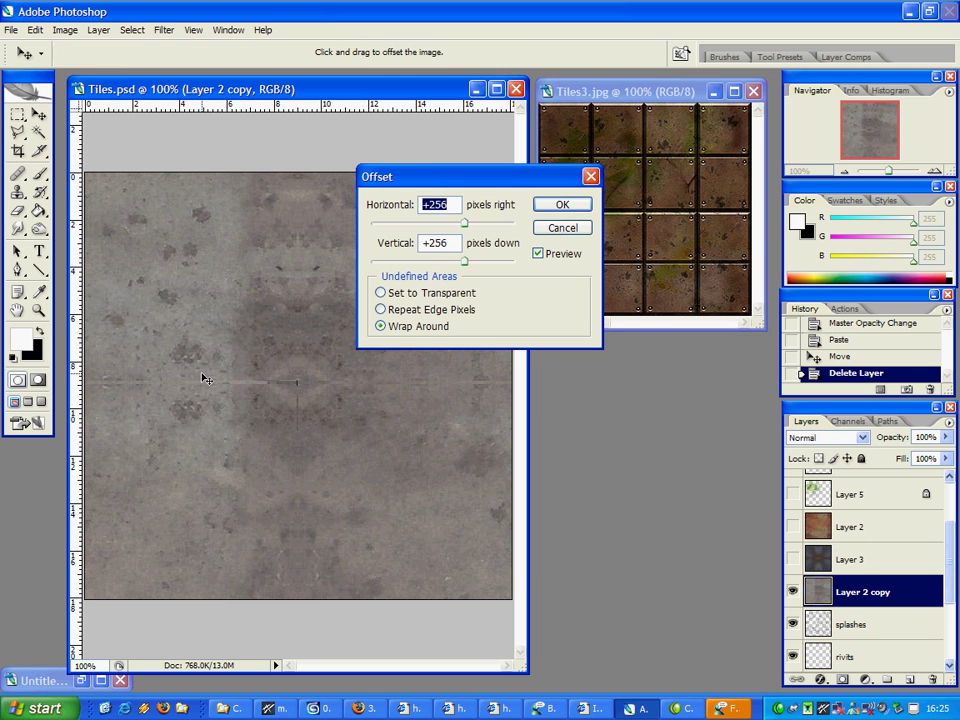
click(563, 228)
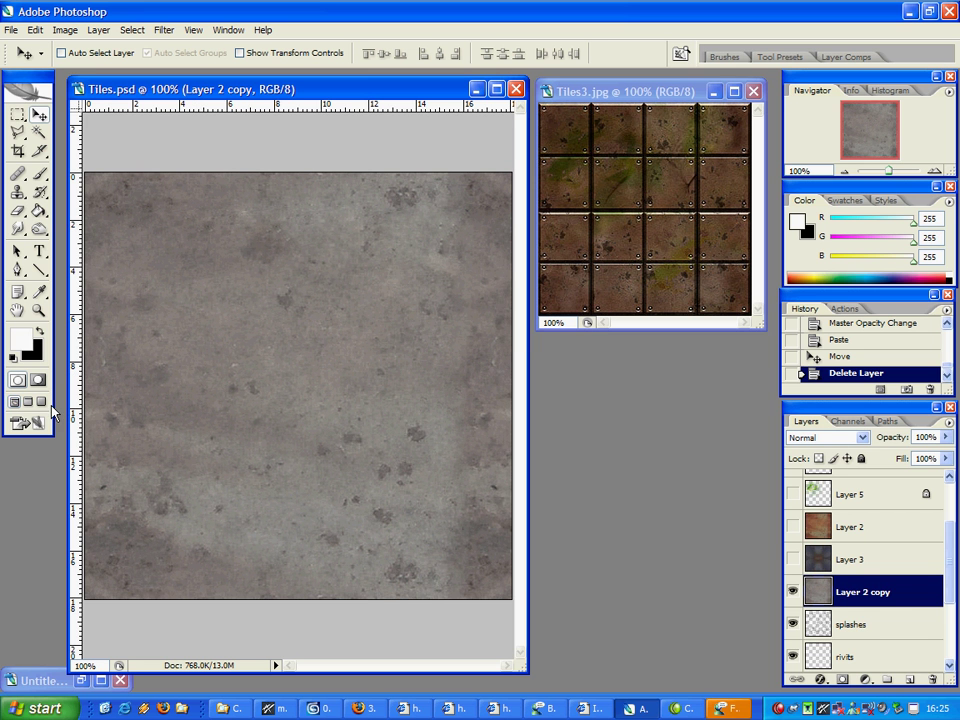
Step: Copy a full-height strip along the left edge of the gray texture and paste it as a new layer
key(m)
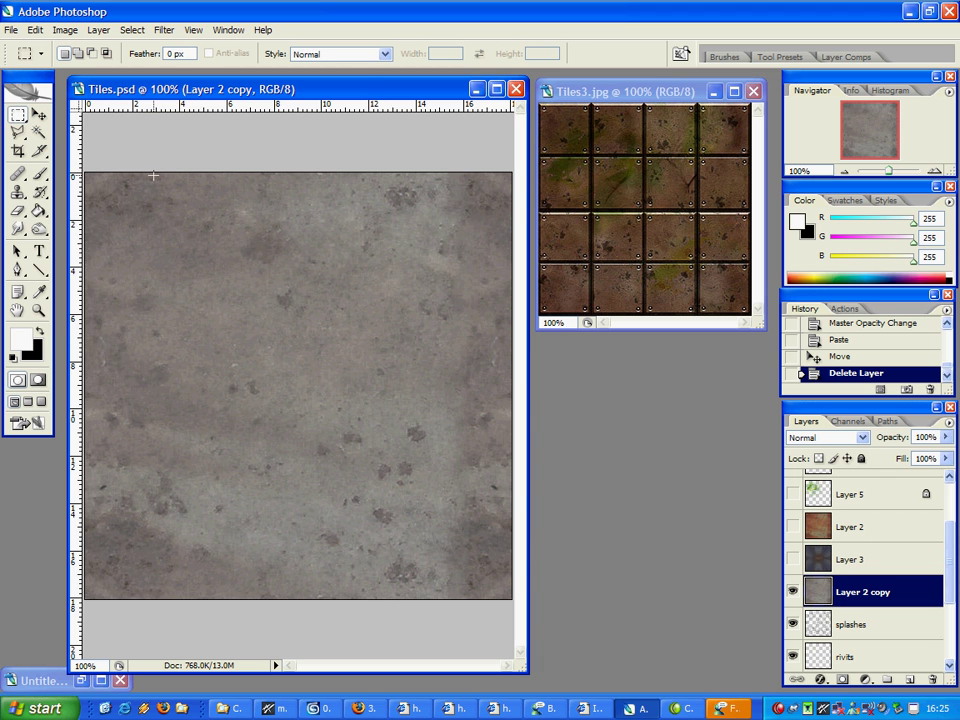
drag(29, 599, 153, 160)
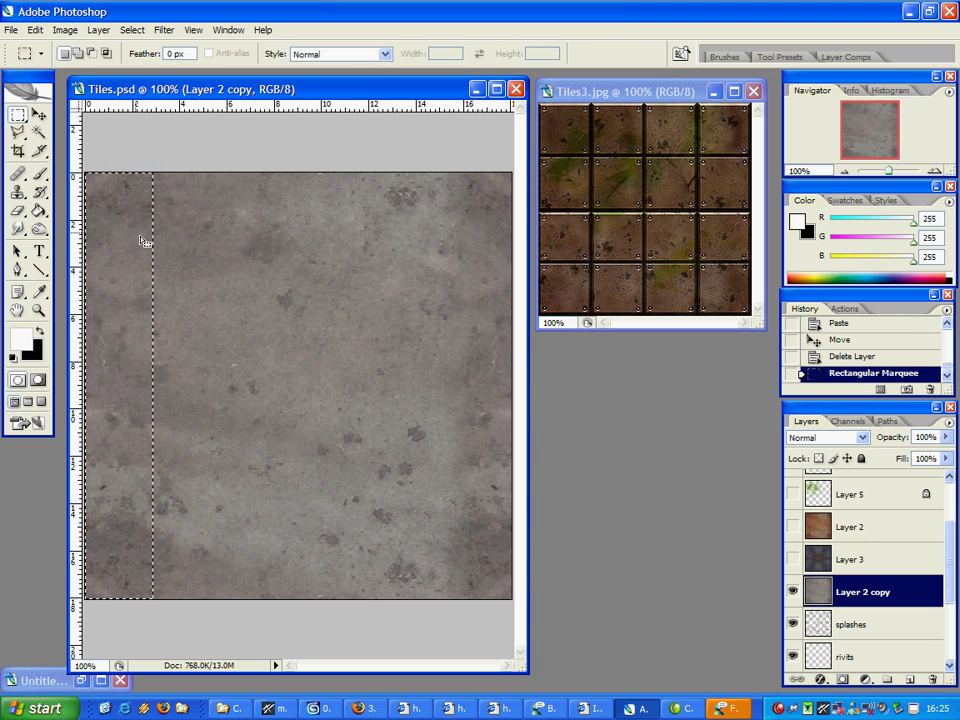
key(ctrl+c)
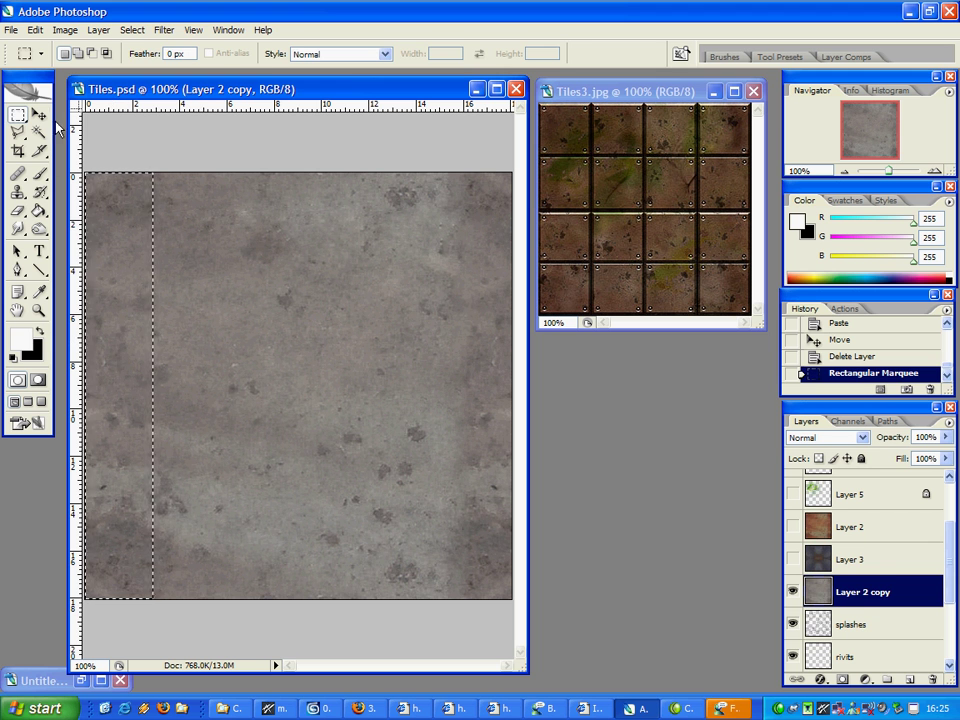
key(v)
key(ctrl+v)
Step: Move the pasted strip to the texture's right edge and flip it horizontally
drag(133, 314, 493, 354)
click(36, 30)
mouse_move(130, 296)
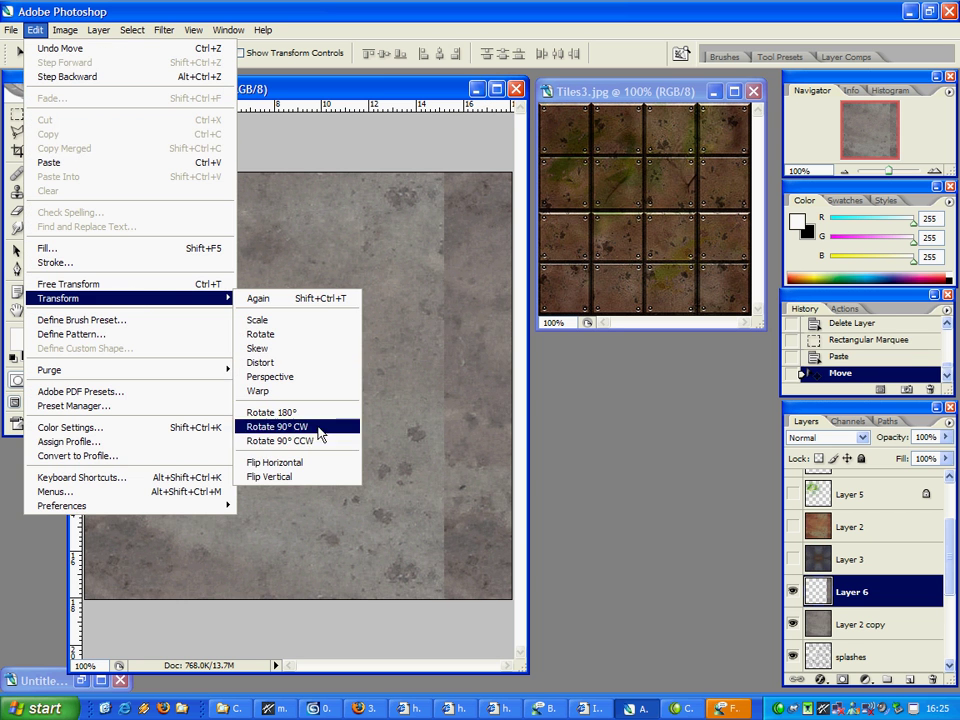
click(315, 461)
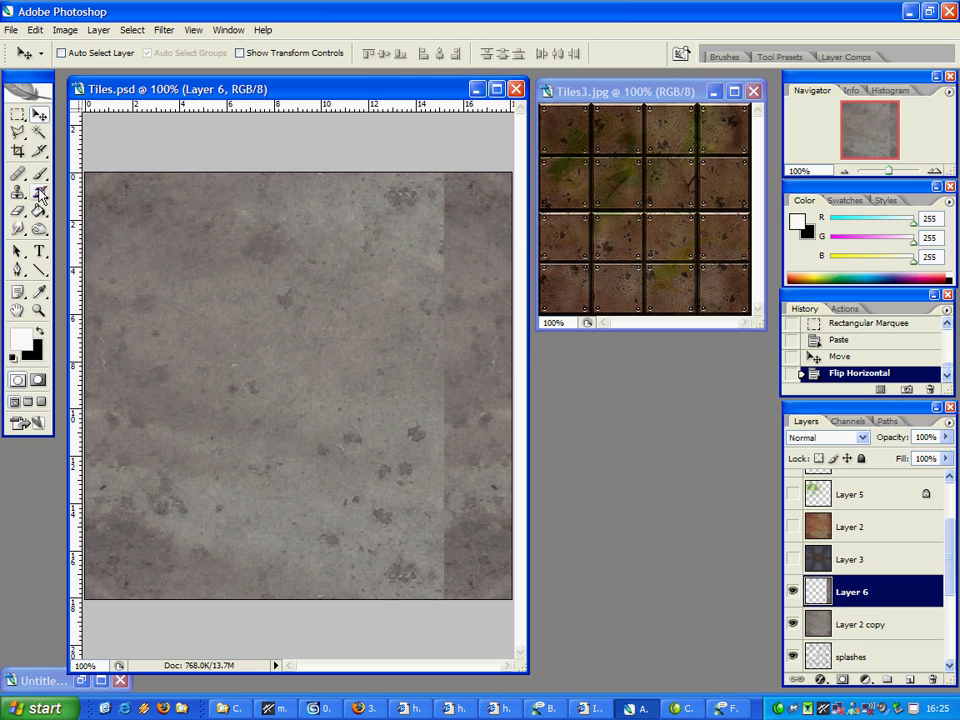
Step: Try painting black along the strip's inner seam with a 9 px brush at 10% and 100% opacity, and revert both strokes
click(41, 333)
key(b)
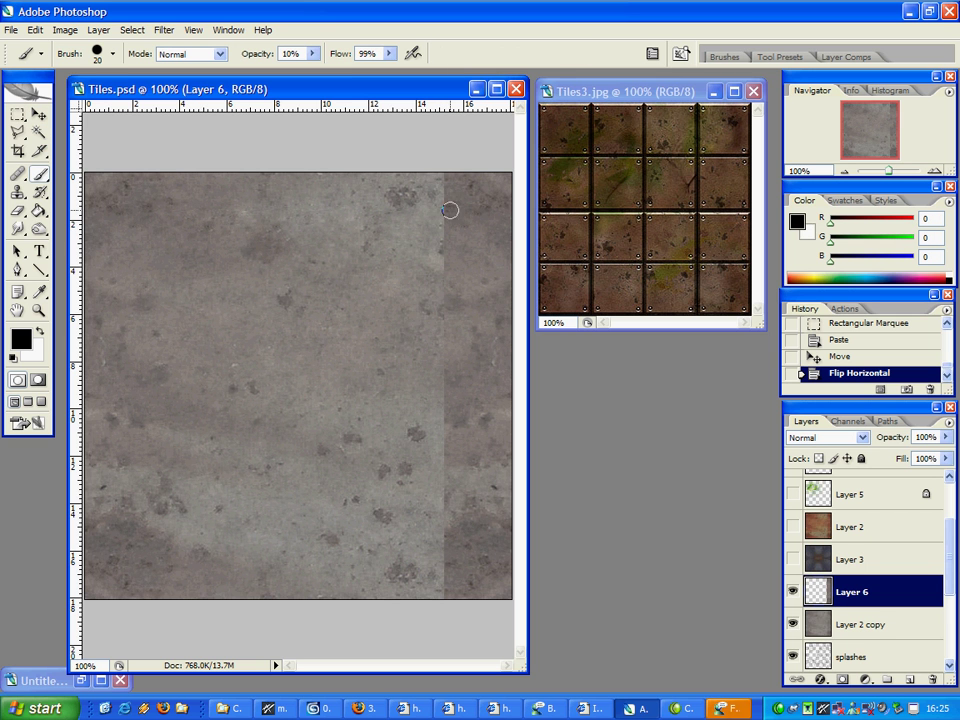
key(bracketleft)
key(bracketleft)
key(bracketleft)
mouse_move(445, 176)
mouse_down()
mouse_move(454, 344)
mouse_move(443, 513)
mouse_up()
key(0)
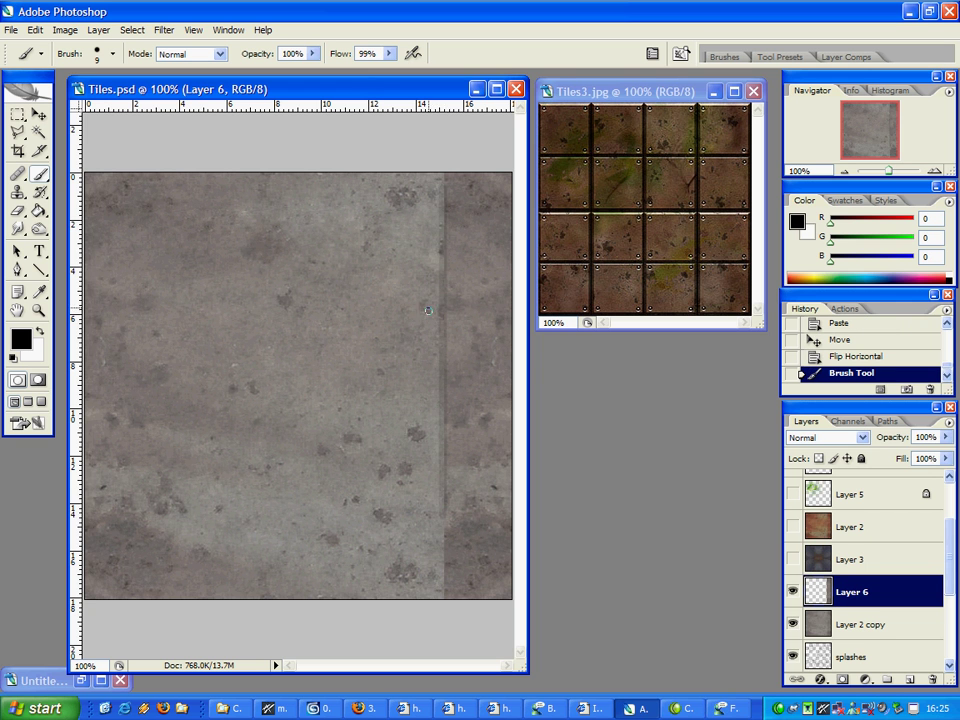
drag(441, 197, 440, 574)
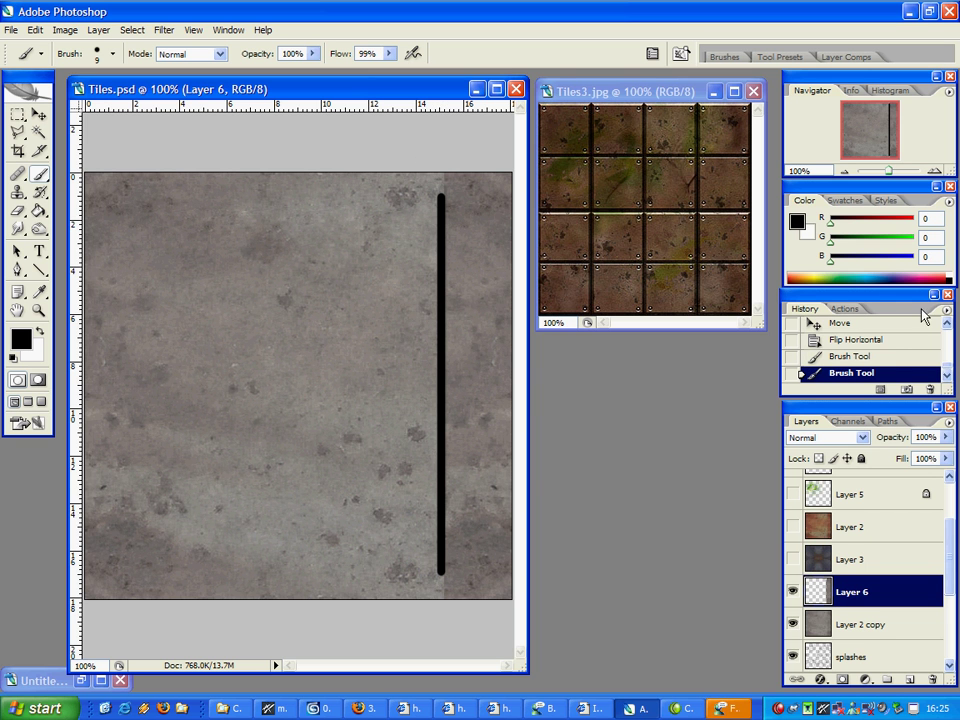
click(843, 340)
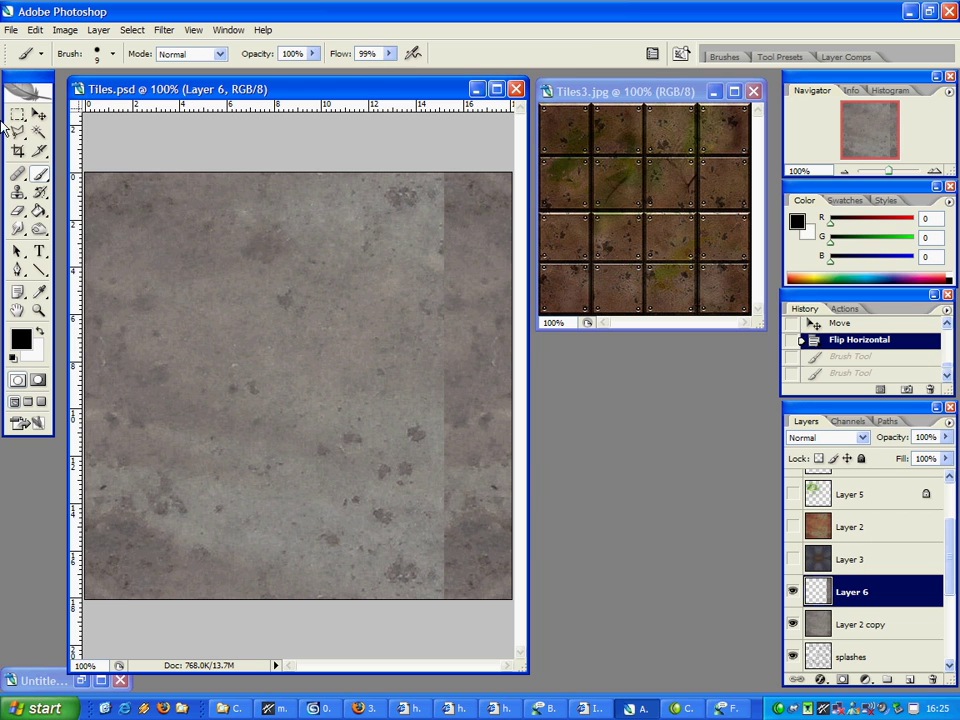
Step: Soften the strip's inner edge with the Eraser at 20% opacity, and merge the strip into Layer 2 copy
click(38, 114)
key(e)
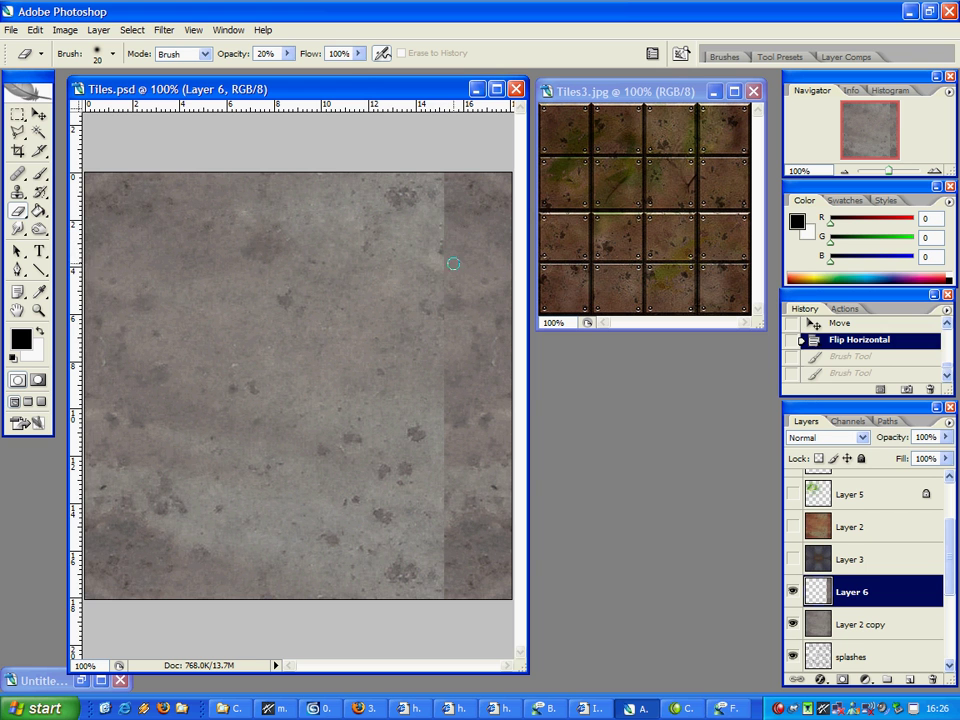
drag(450, 261, 438, 278)
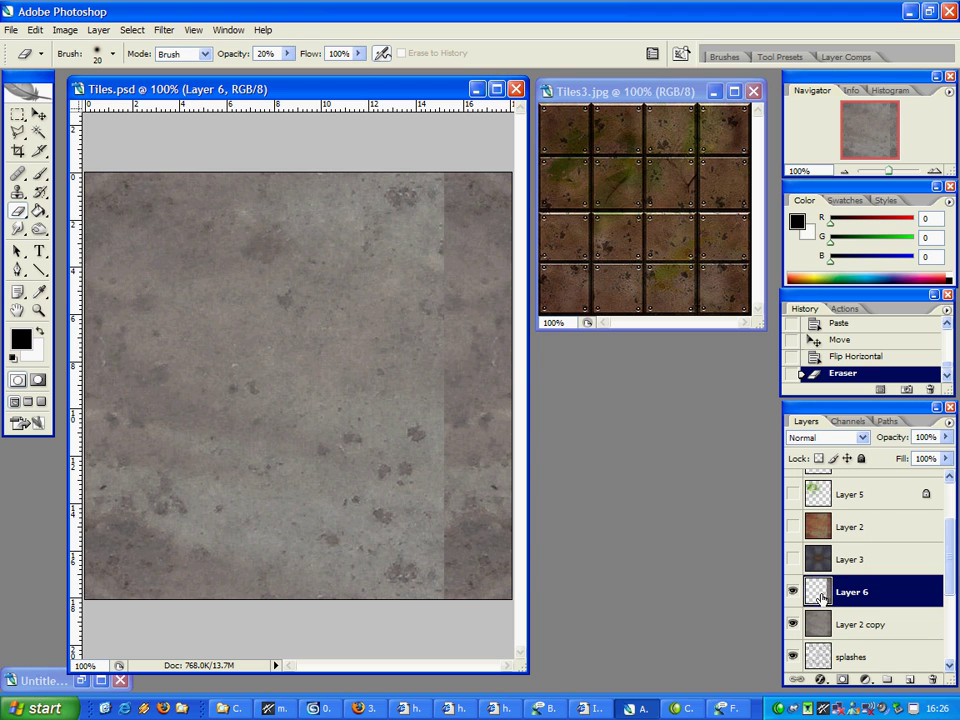
key(ctrl+e)
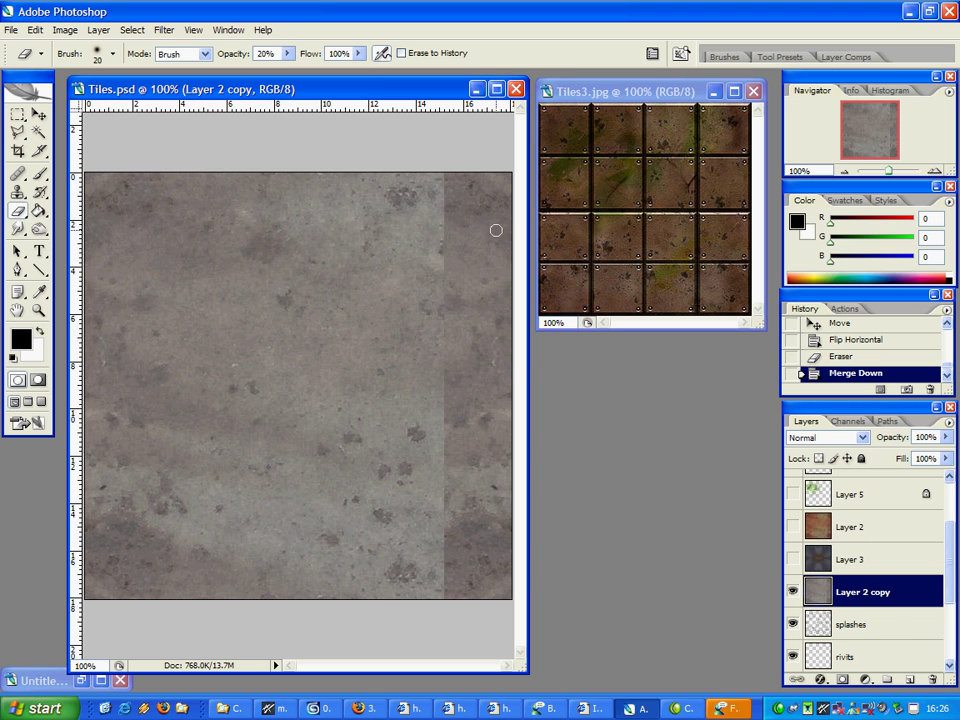
Step: Try blending the merged seam with the 20 px Healing Brush, revert to before the merge, and delete the strip layer
mouse_move(431, 188)
mouse_down()
mouse_move(433, 387)
mouse_move(450, 325)
mouse_move(426, 244)
mouse_move(415, 362)
mouse_move(413, 327)
mouse_move(502, 328)
mouse_move(418, 336)
mouse_up()
key(ctrl+z)
key(j)
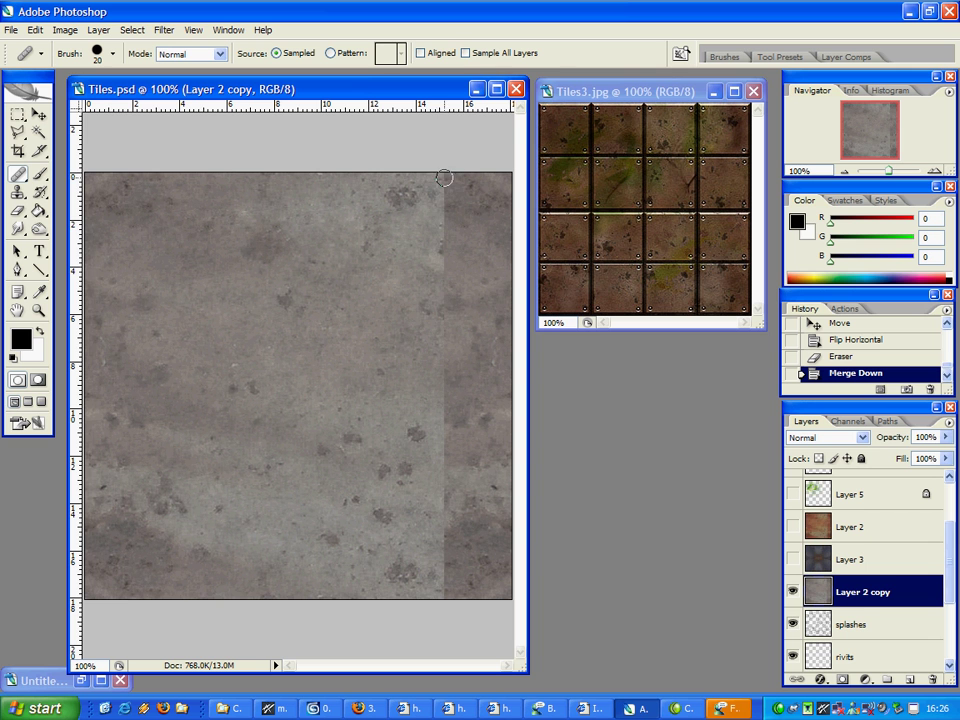
mouse_move(445, 176)
mouse_down()
mouse_move(446, 345)
mouse_move(427, 482)
mouse_move(453, 607)
mouse_up()
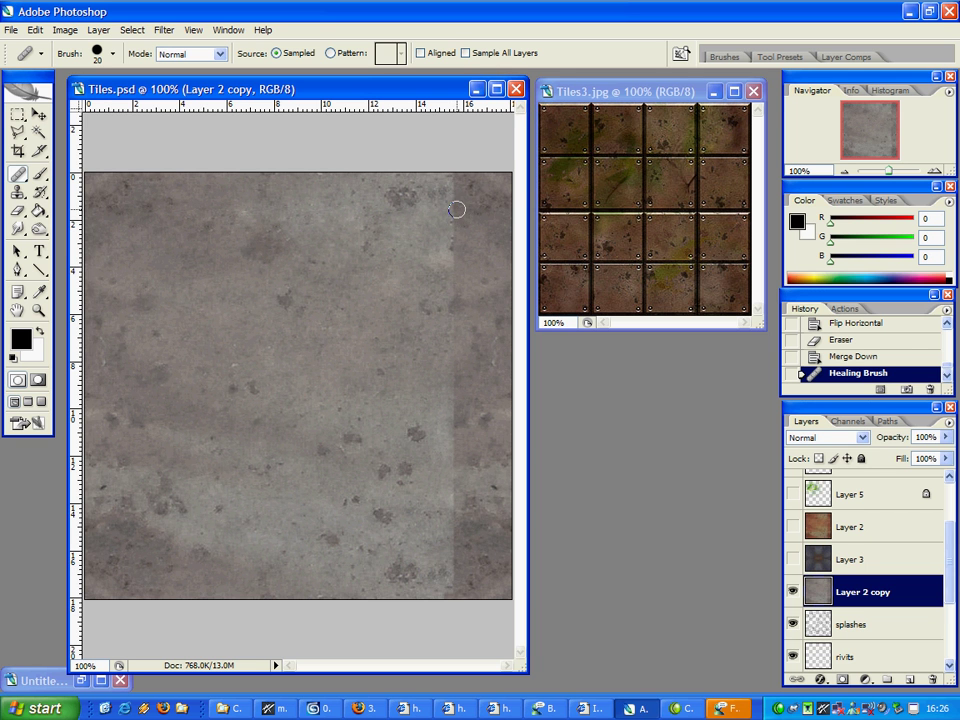
key(ctrl+z)
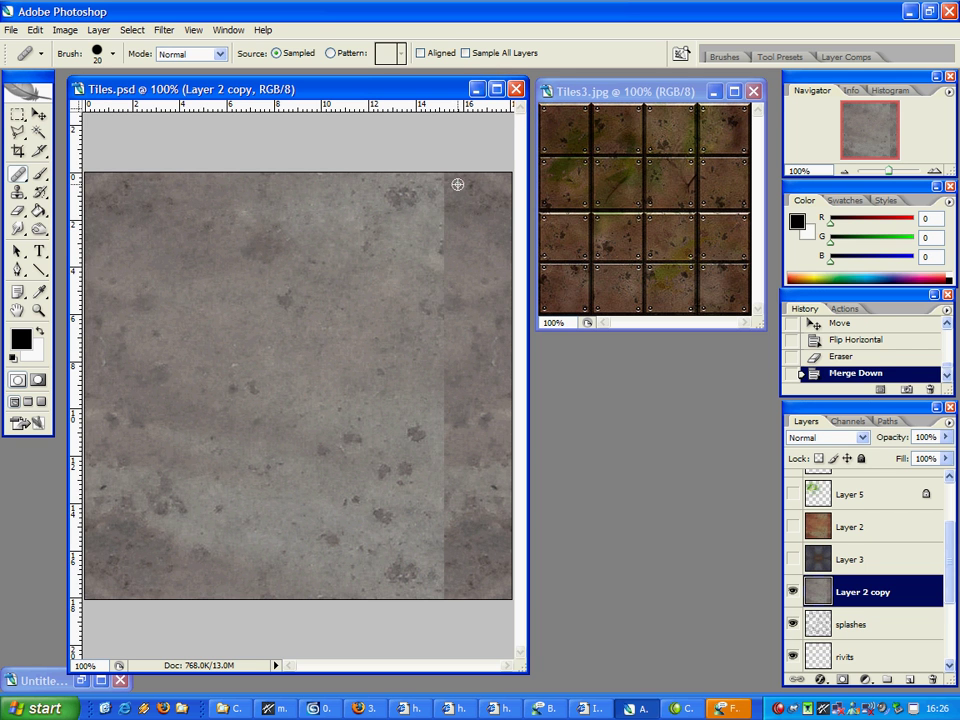
drag(442, 180, 444, 268)
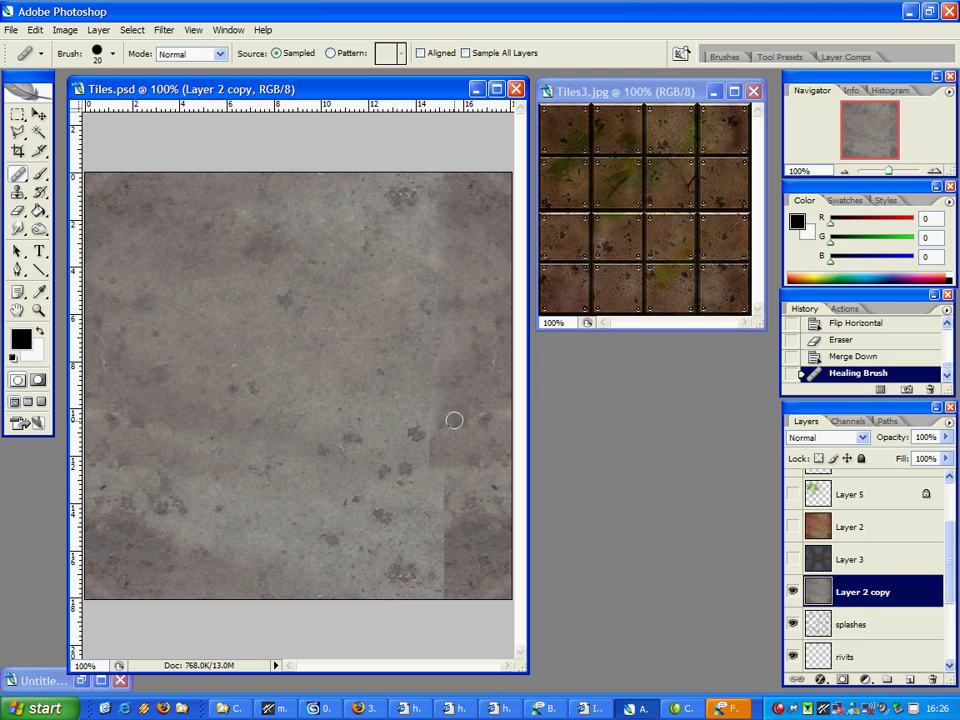
click(862, 341)
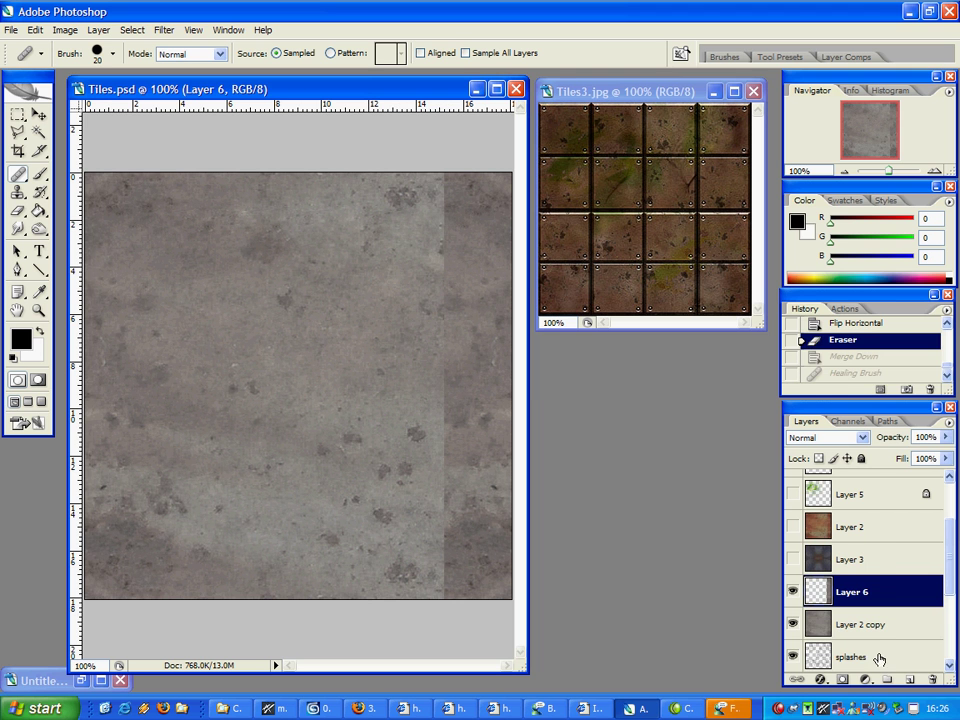
drag(836, 590, 934, 677)
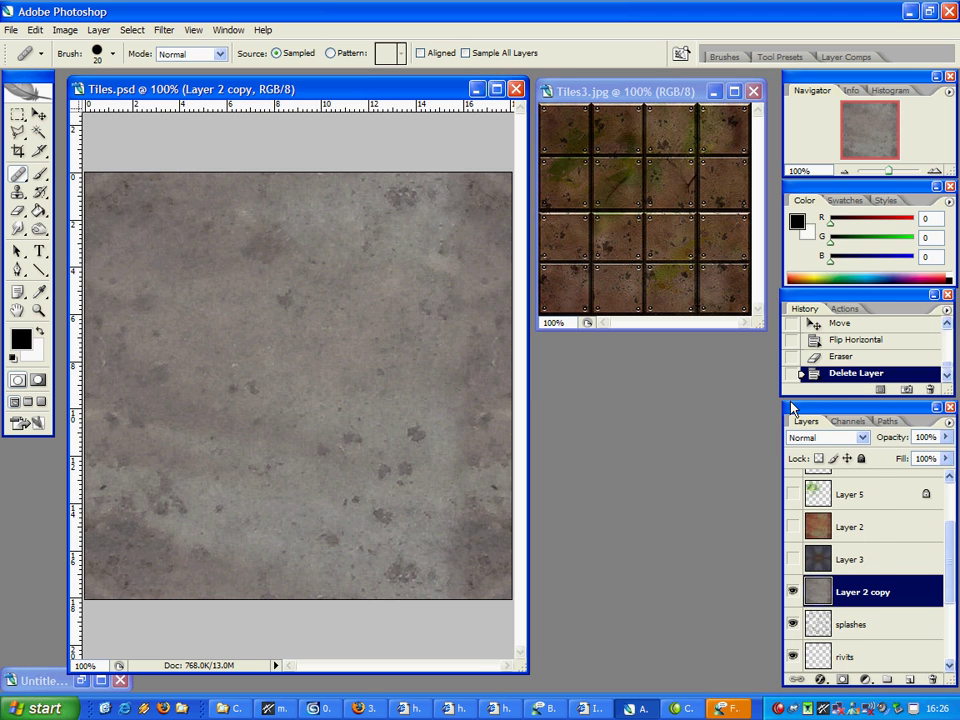
Step: Set Layer 2 copy's blending mode to Linear Light and its opacity to 35%
click(826, 437)
click(810, 289)
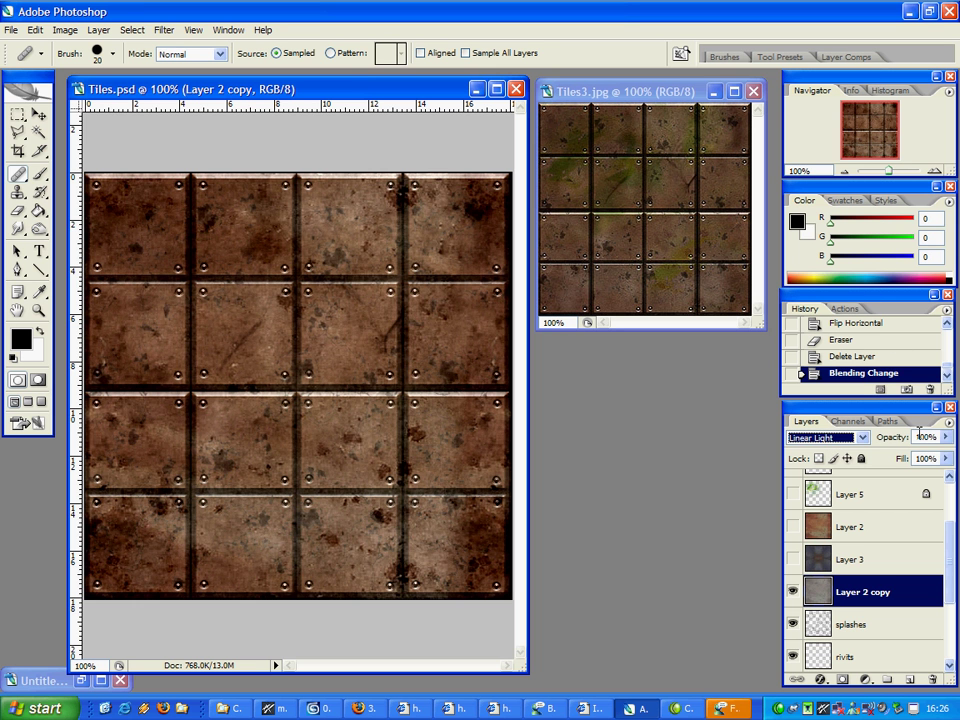
key(3)
key(5)
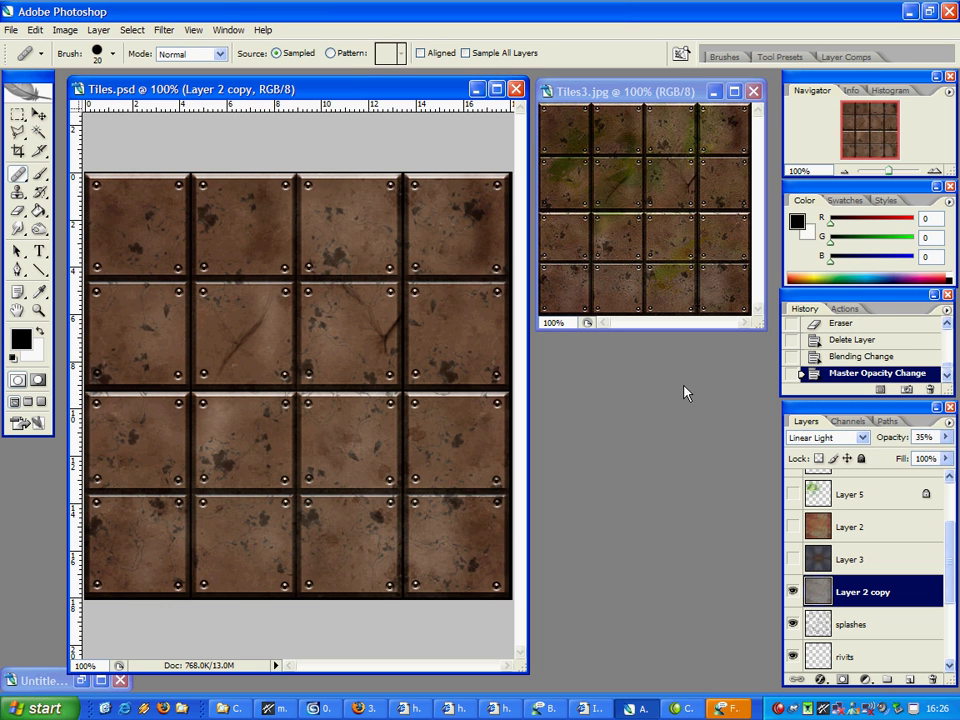
Step: Show the Layer 3 texture, and set its blending mode to Normal and its opacity to 100%
click(797, 563)
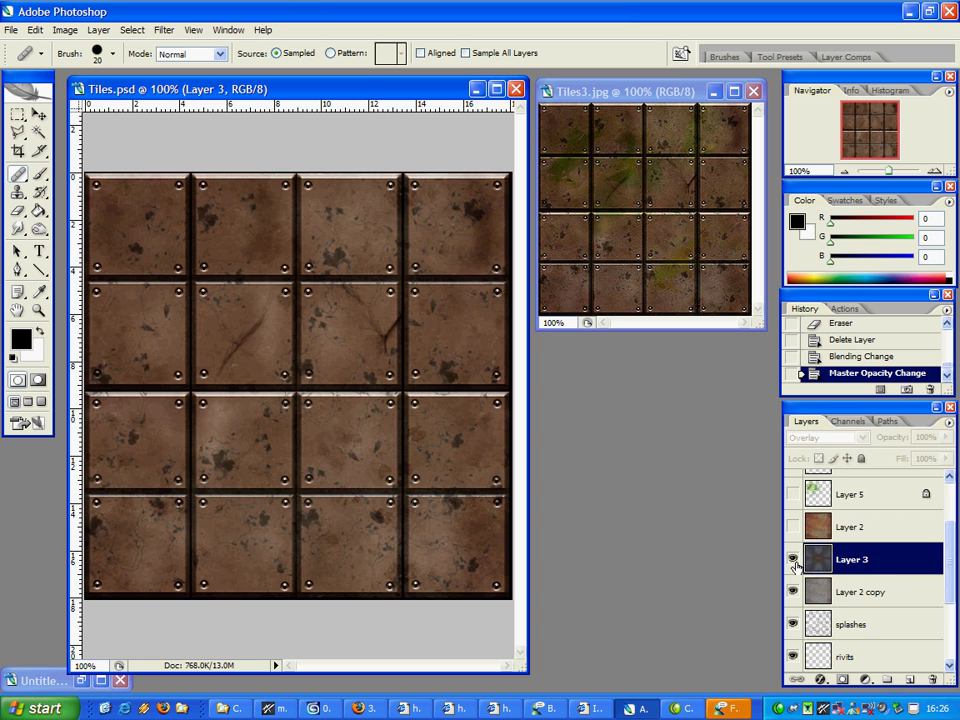
click(793, 561)
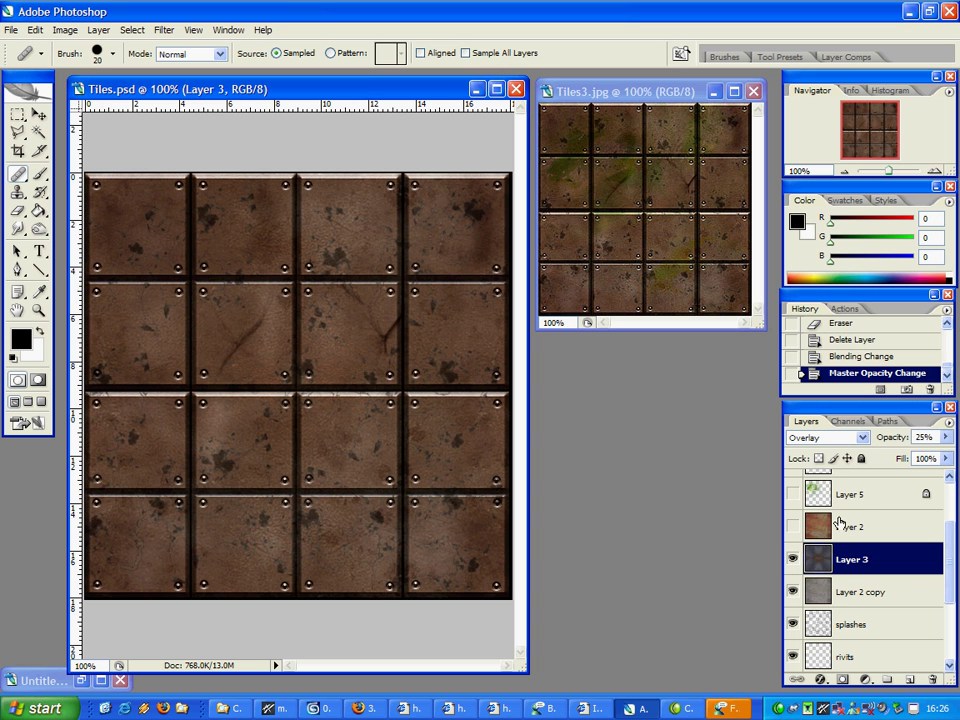
click(860, 437)
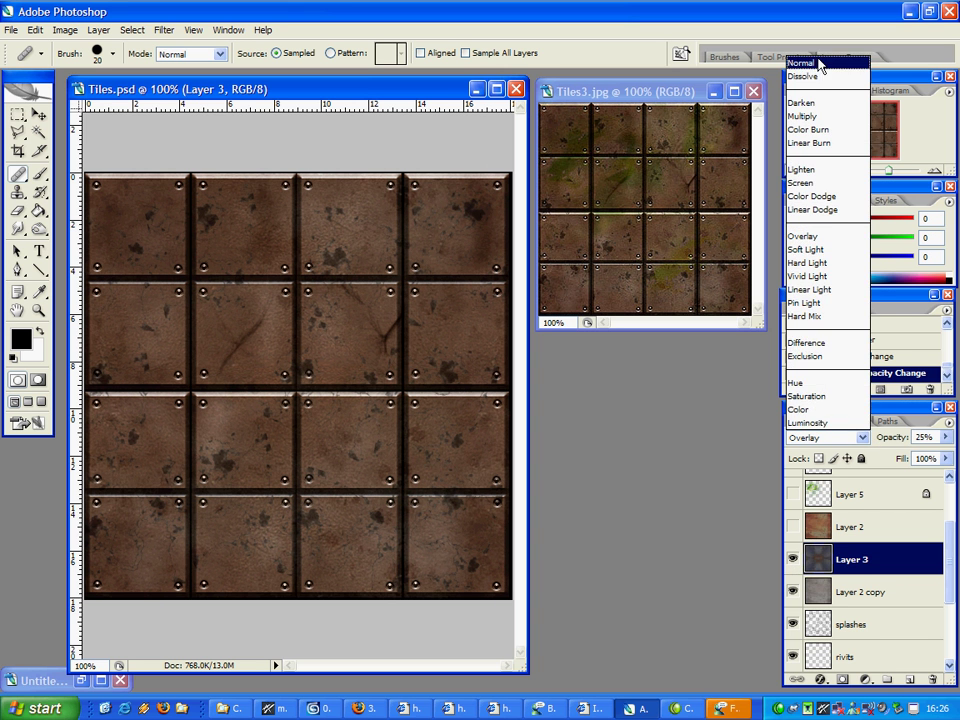
click(818, 62)
click(945, 437)
drag(928, 454, 944, 455)
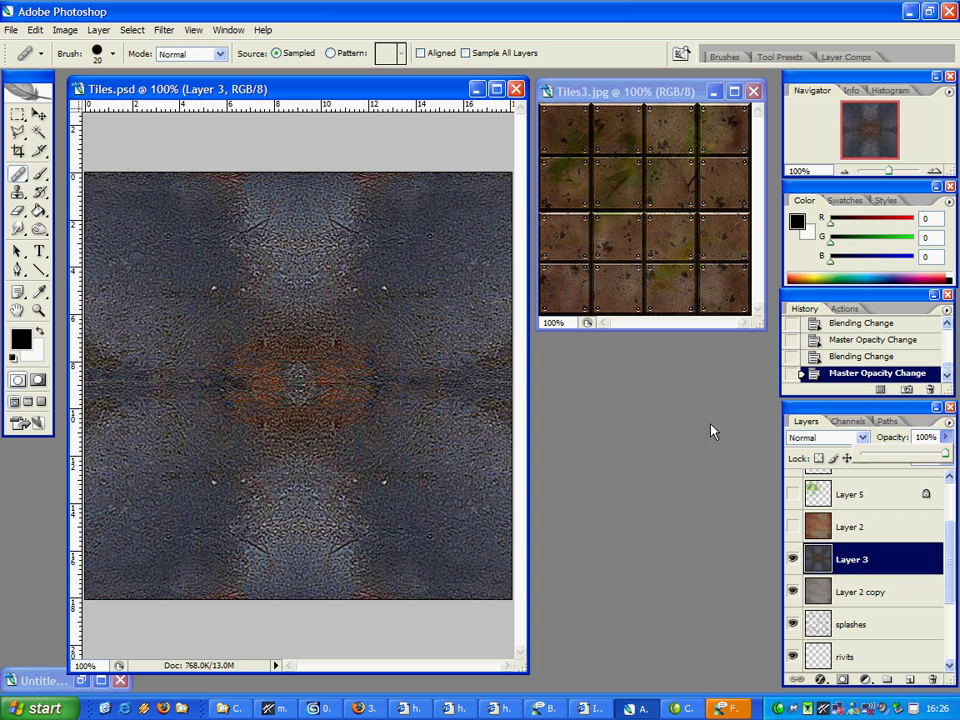
click(39, 114)
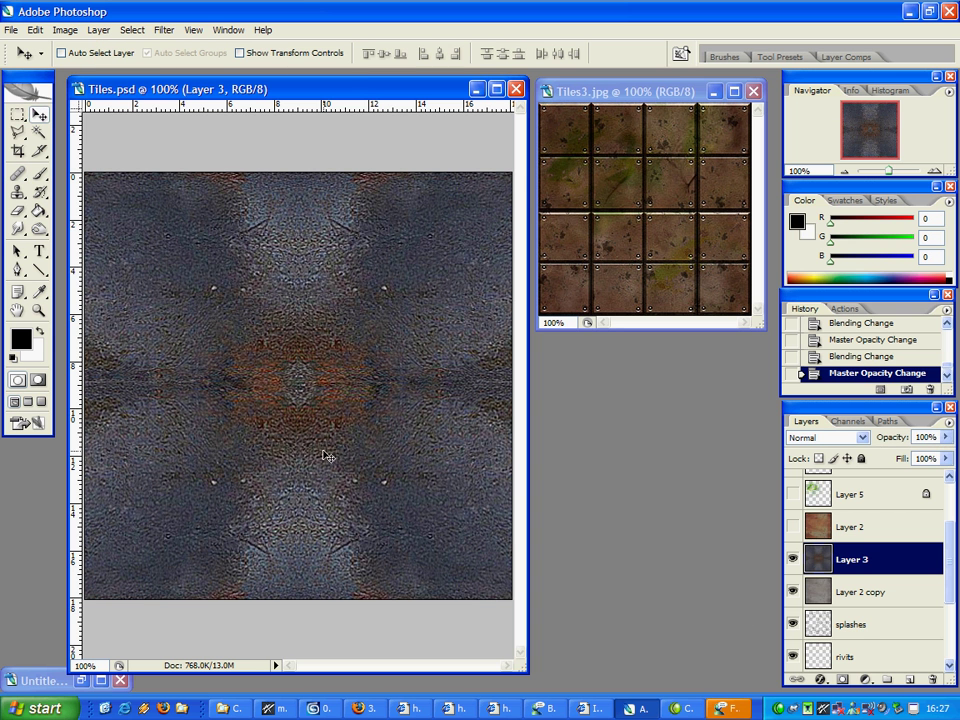
Step: Set Layer 3's blending mode to Overlay and its opacity to 25%
click(850, 437)
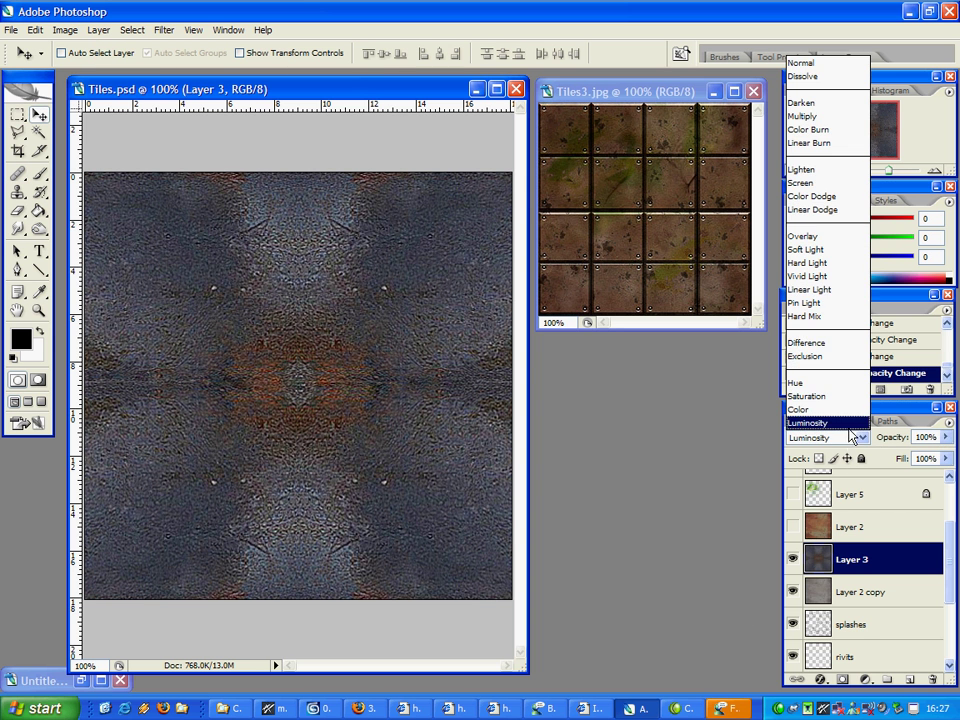
click(836, 236)
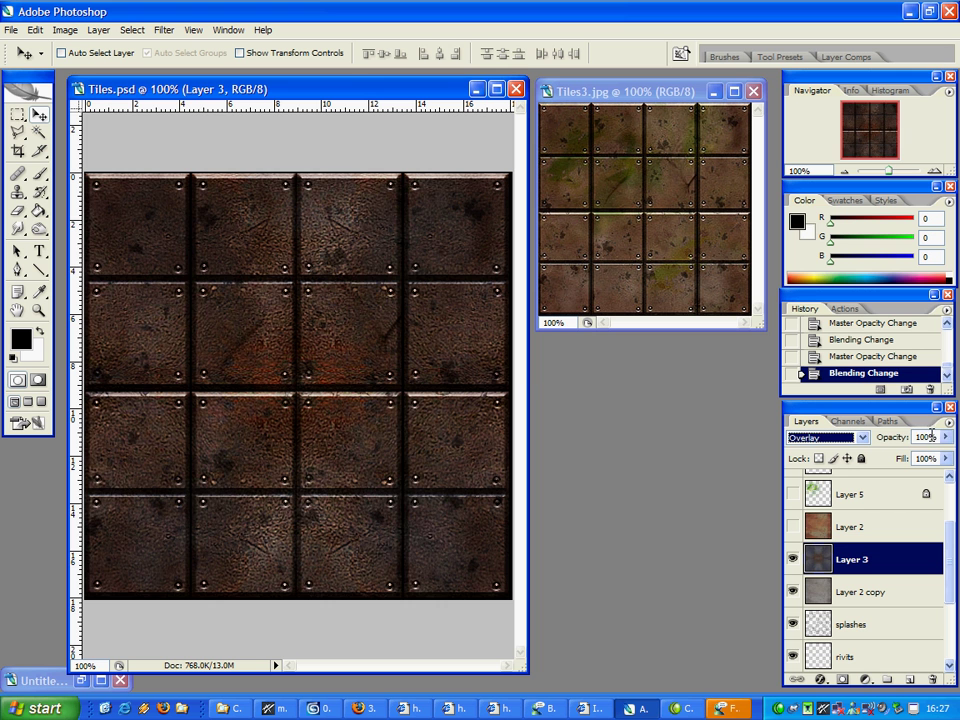
key(2)
key(5)
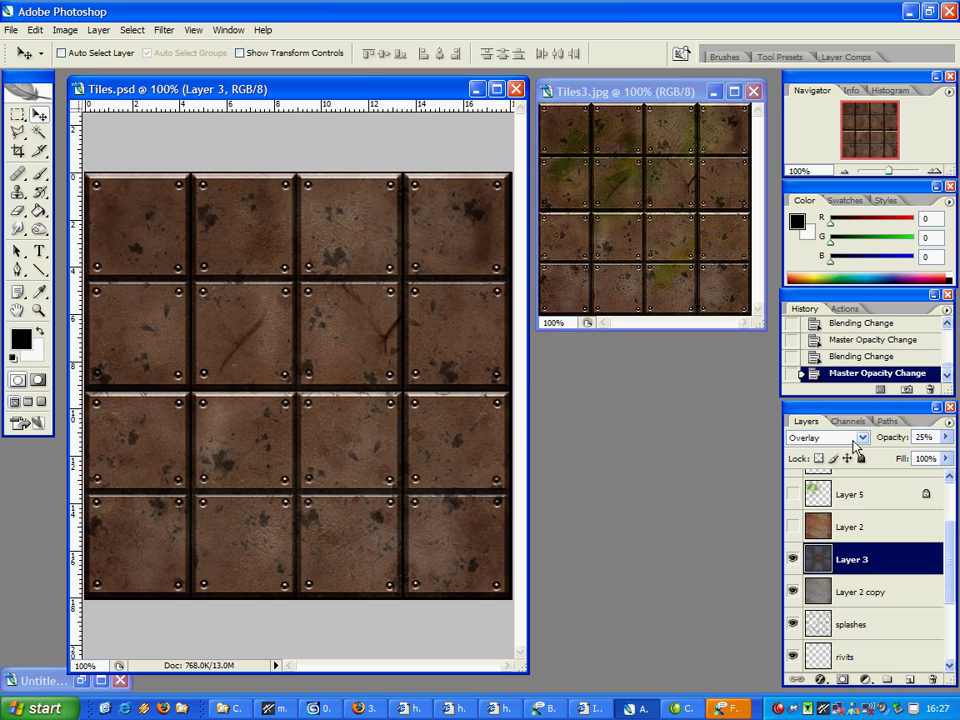
Step: Select the orange rust Layer 2 and make it visible over the tiles
click(863, 530)
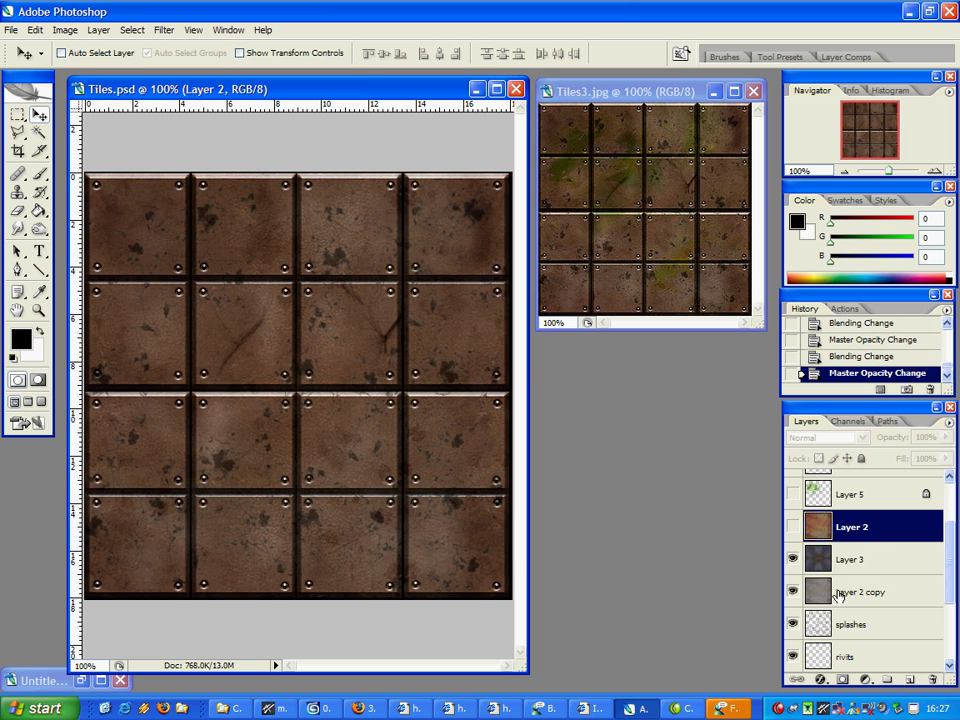
click(792, 527)
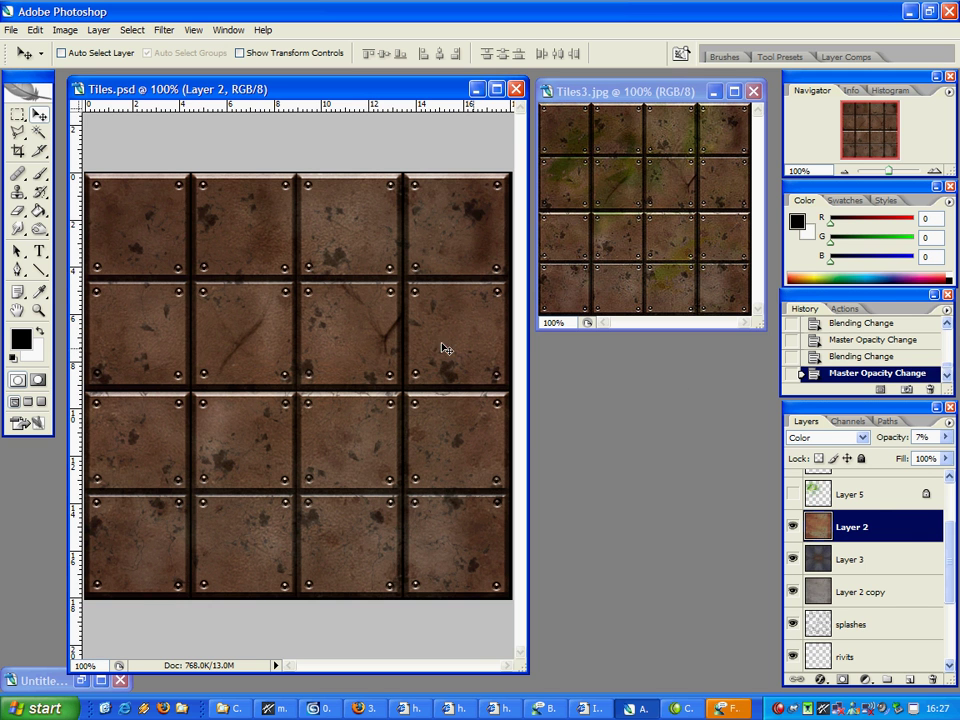
click(827, 597)
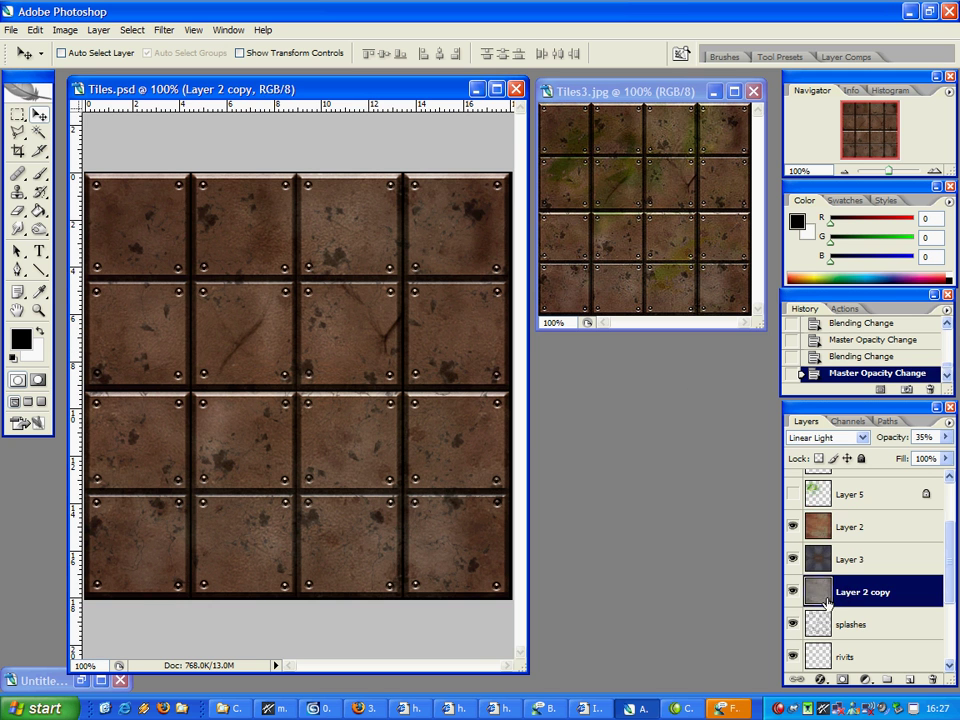
click(845, 527)
Step: Make the green stain layers Layer 5, Layer 5 copy 3, Layer 5 copy and Layer 5 copy 2 visible over the tiles
scroll(843, 545, up, 3)
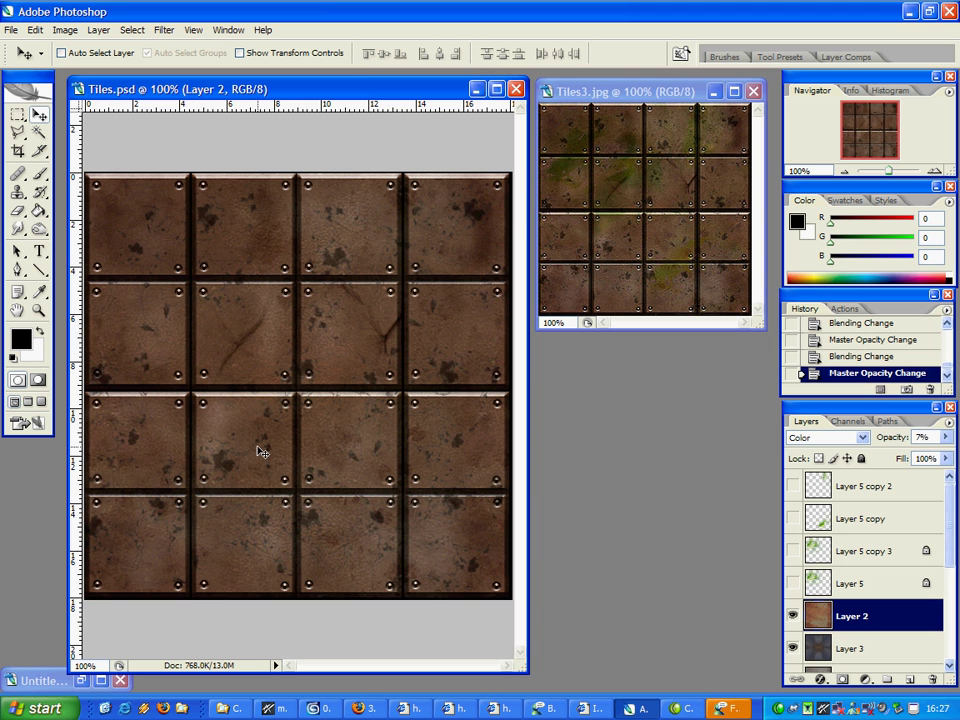
click(715, 165)
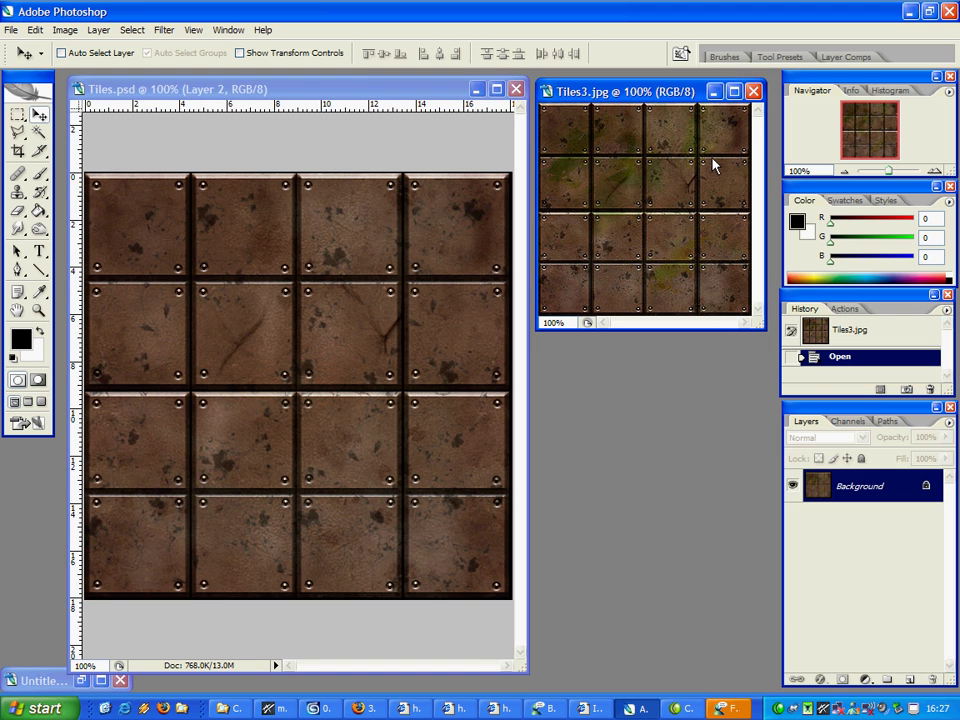
click(304, 141)
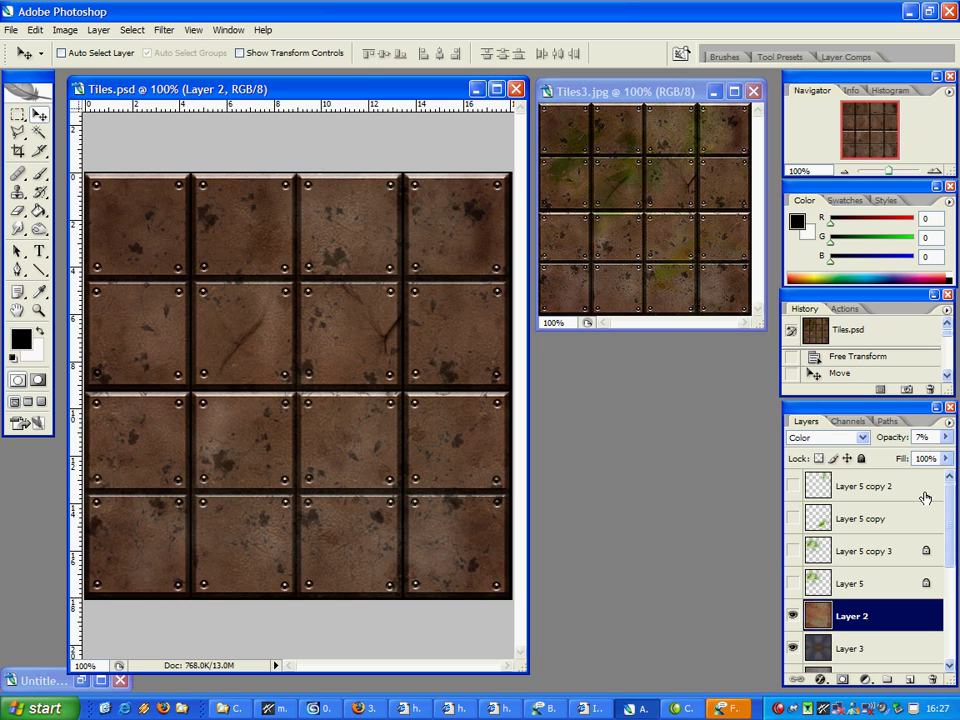
click(857, 586)
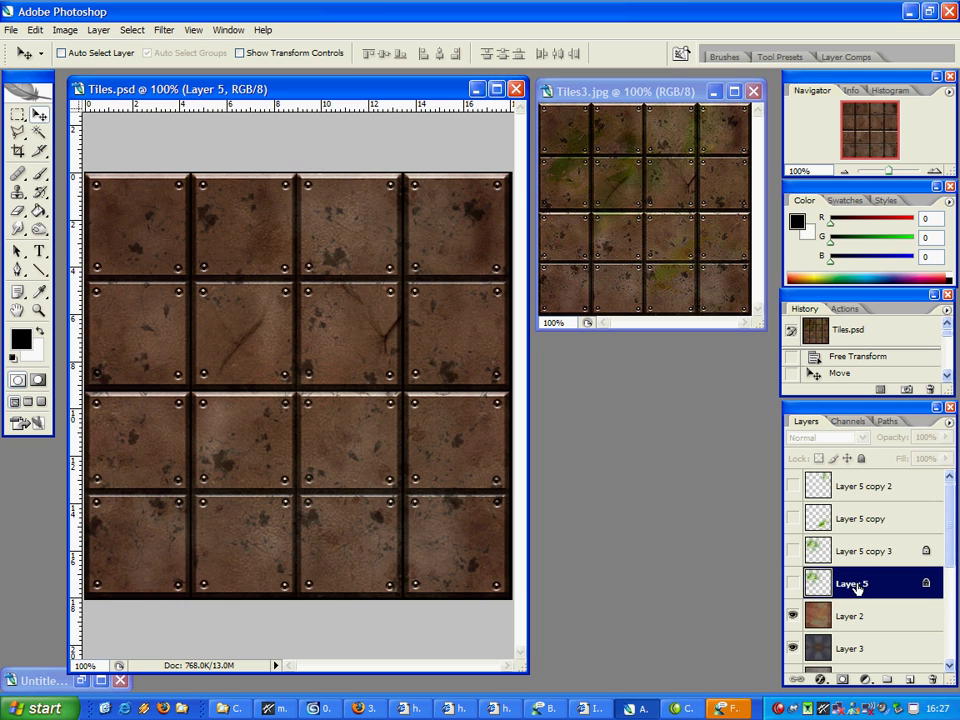
click(793, 581)
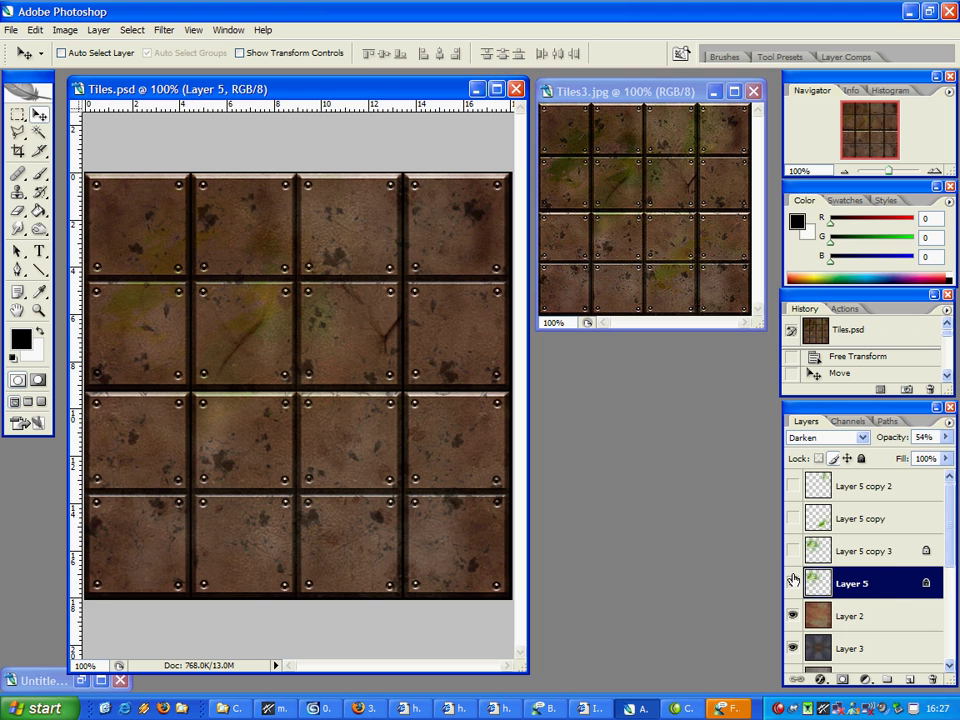
click(793, 551)
click(793, 518)
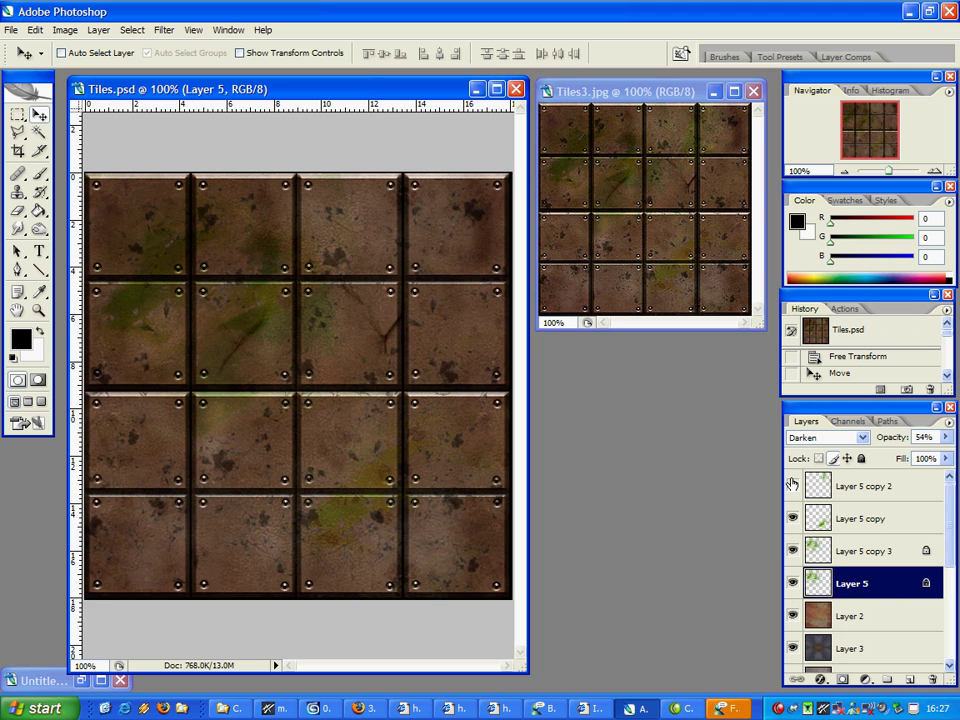
click(793, 485)
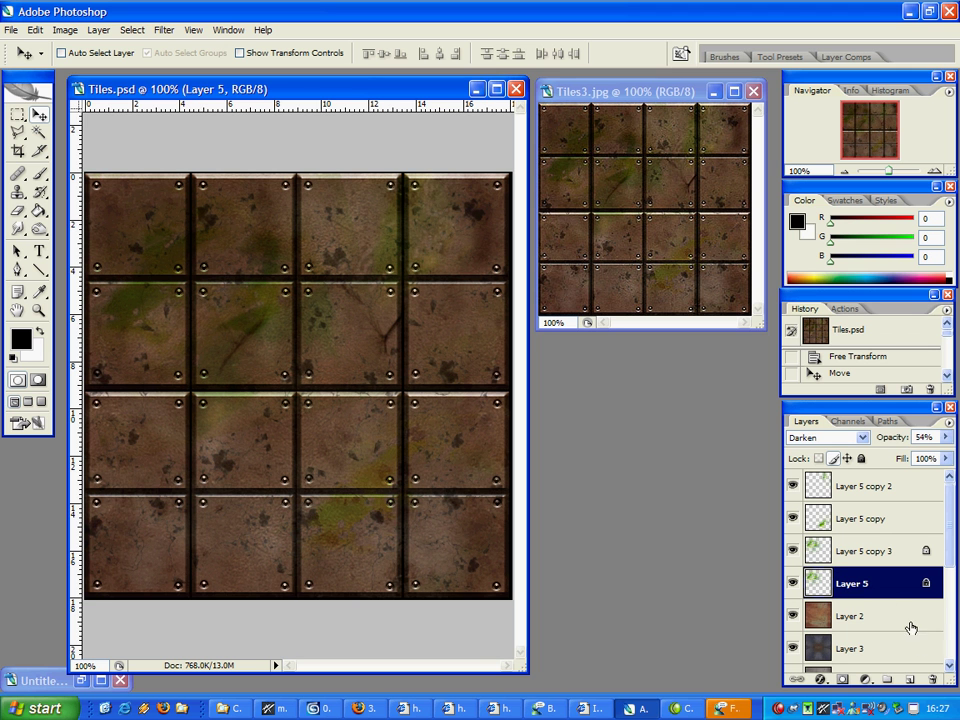
Step: Check the blending mode and opacity of Layer 5 and each of its copies
click(868, 490)
click(864, 526)
click(858, 581)
click(858, 553)
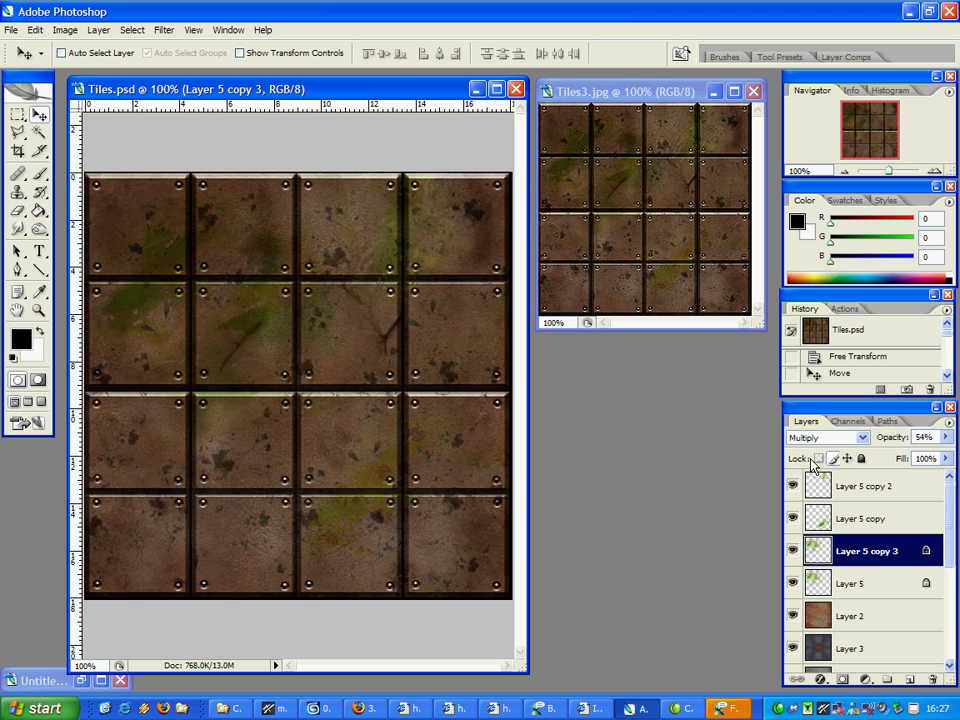
Step: Set Layer 5's blending mode to Normal and its opacity to 100%
click(851, 583)
click(828, 437)
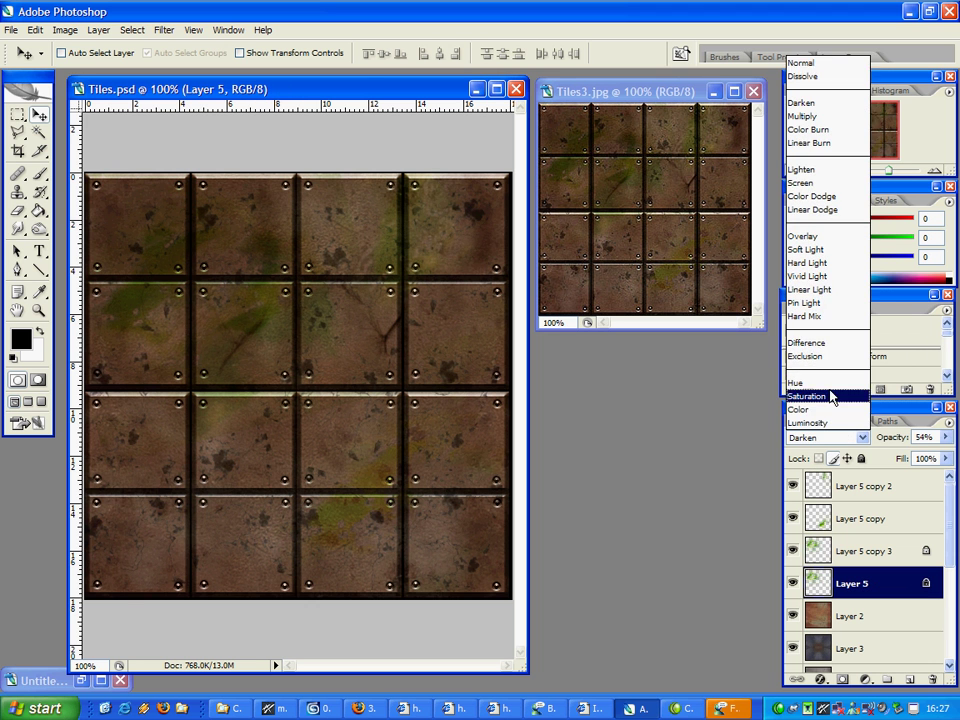
click(803, 63)
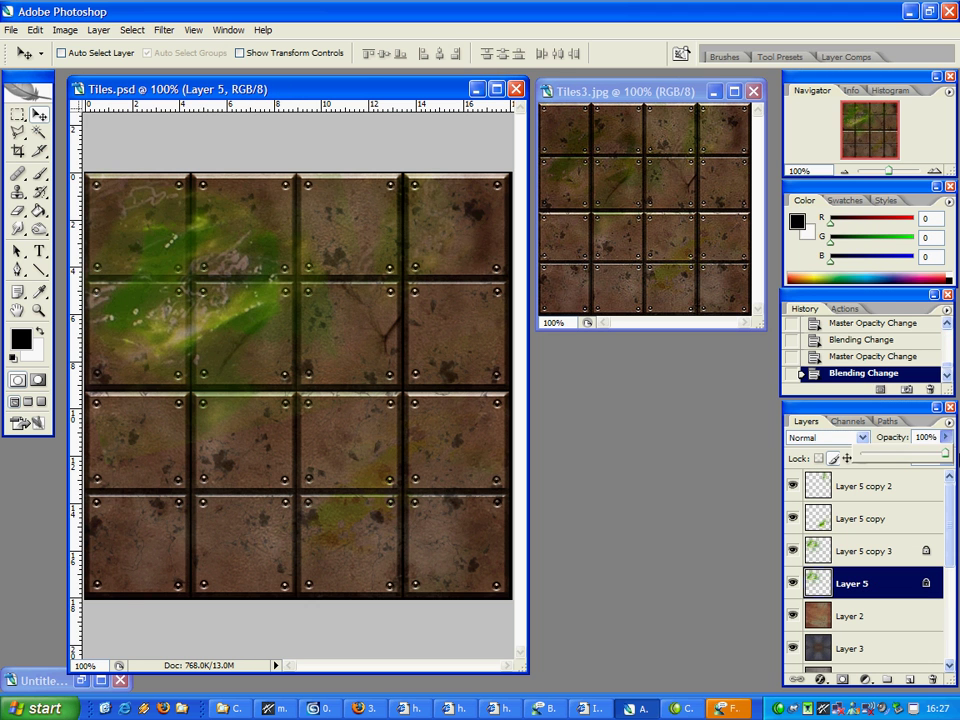
key(0)
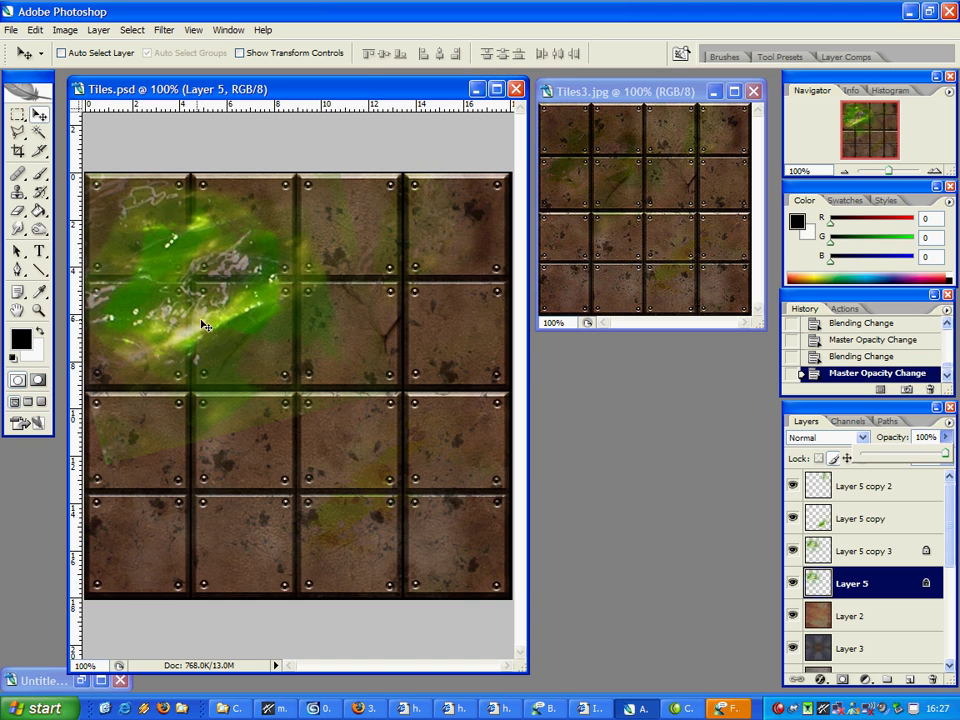
Step: Open the choice of blending modes for Layer 5
click(828, 439)
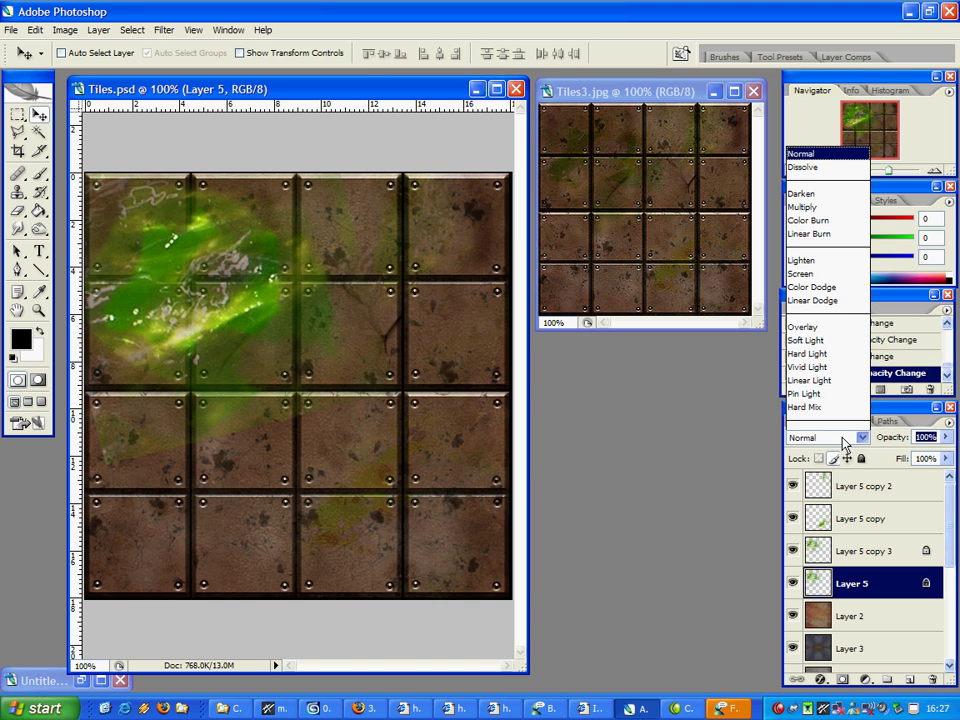